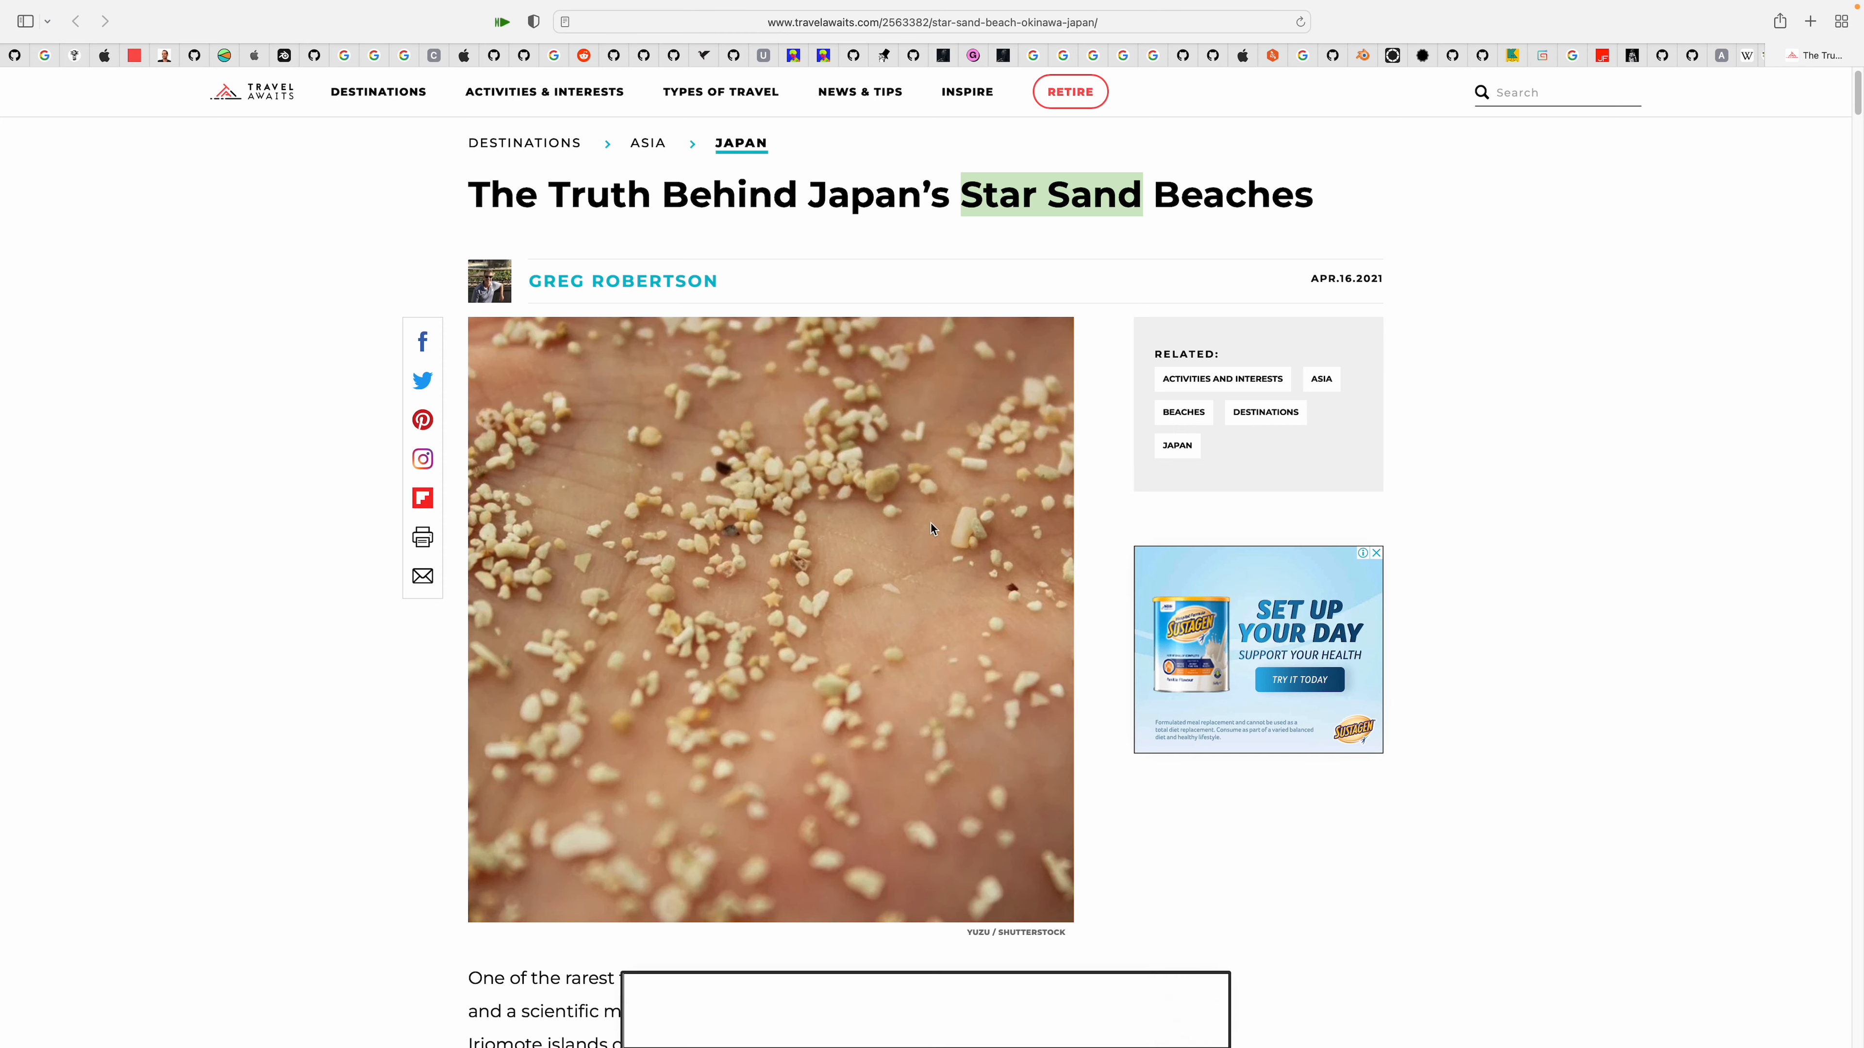
- Examine the article's photos and text about Japan's star sand as visual reference
scroll(630, 606, "down", 15)
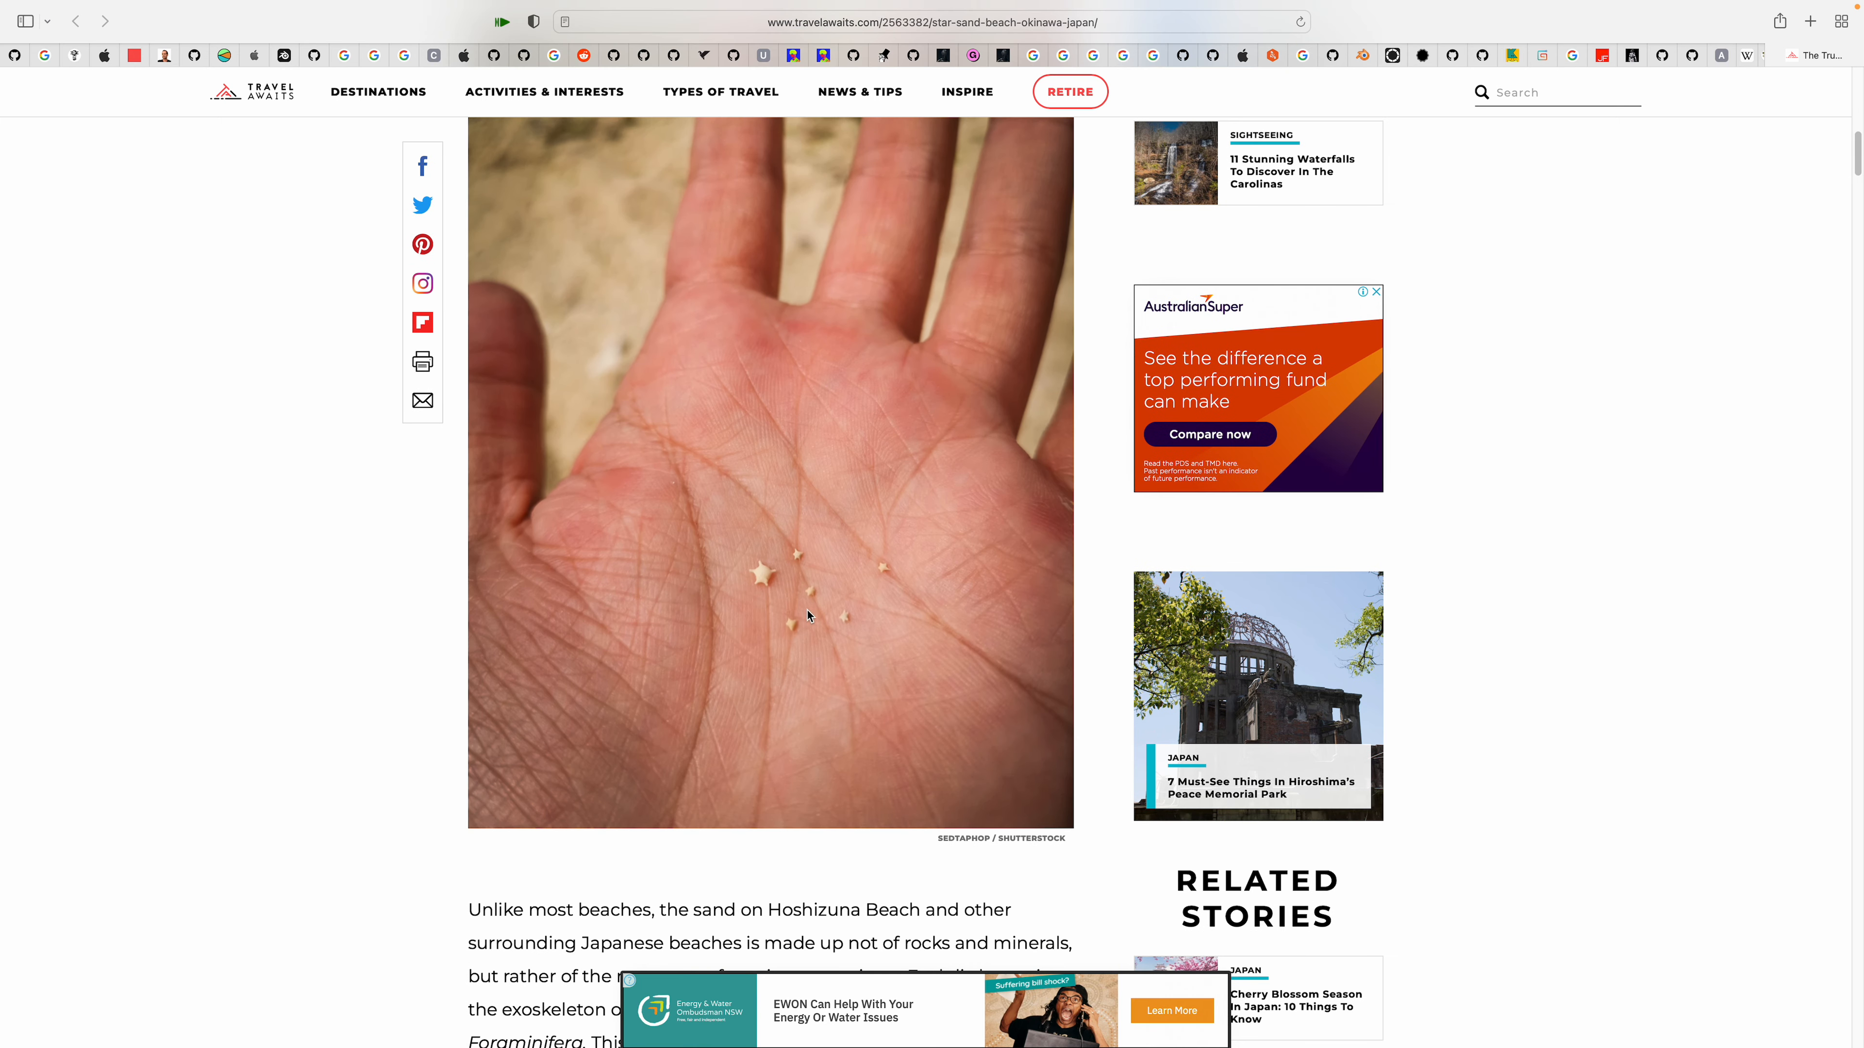
scroll(828, 567, "down", 1)
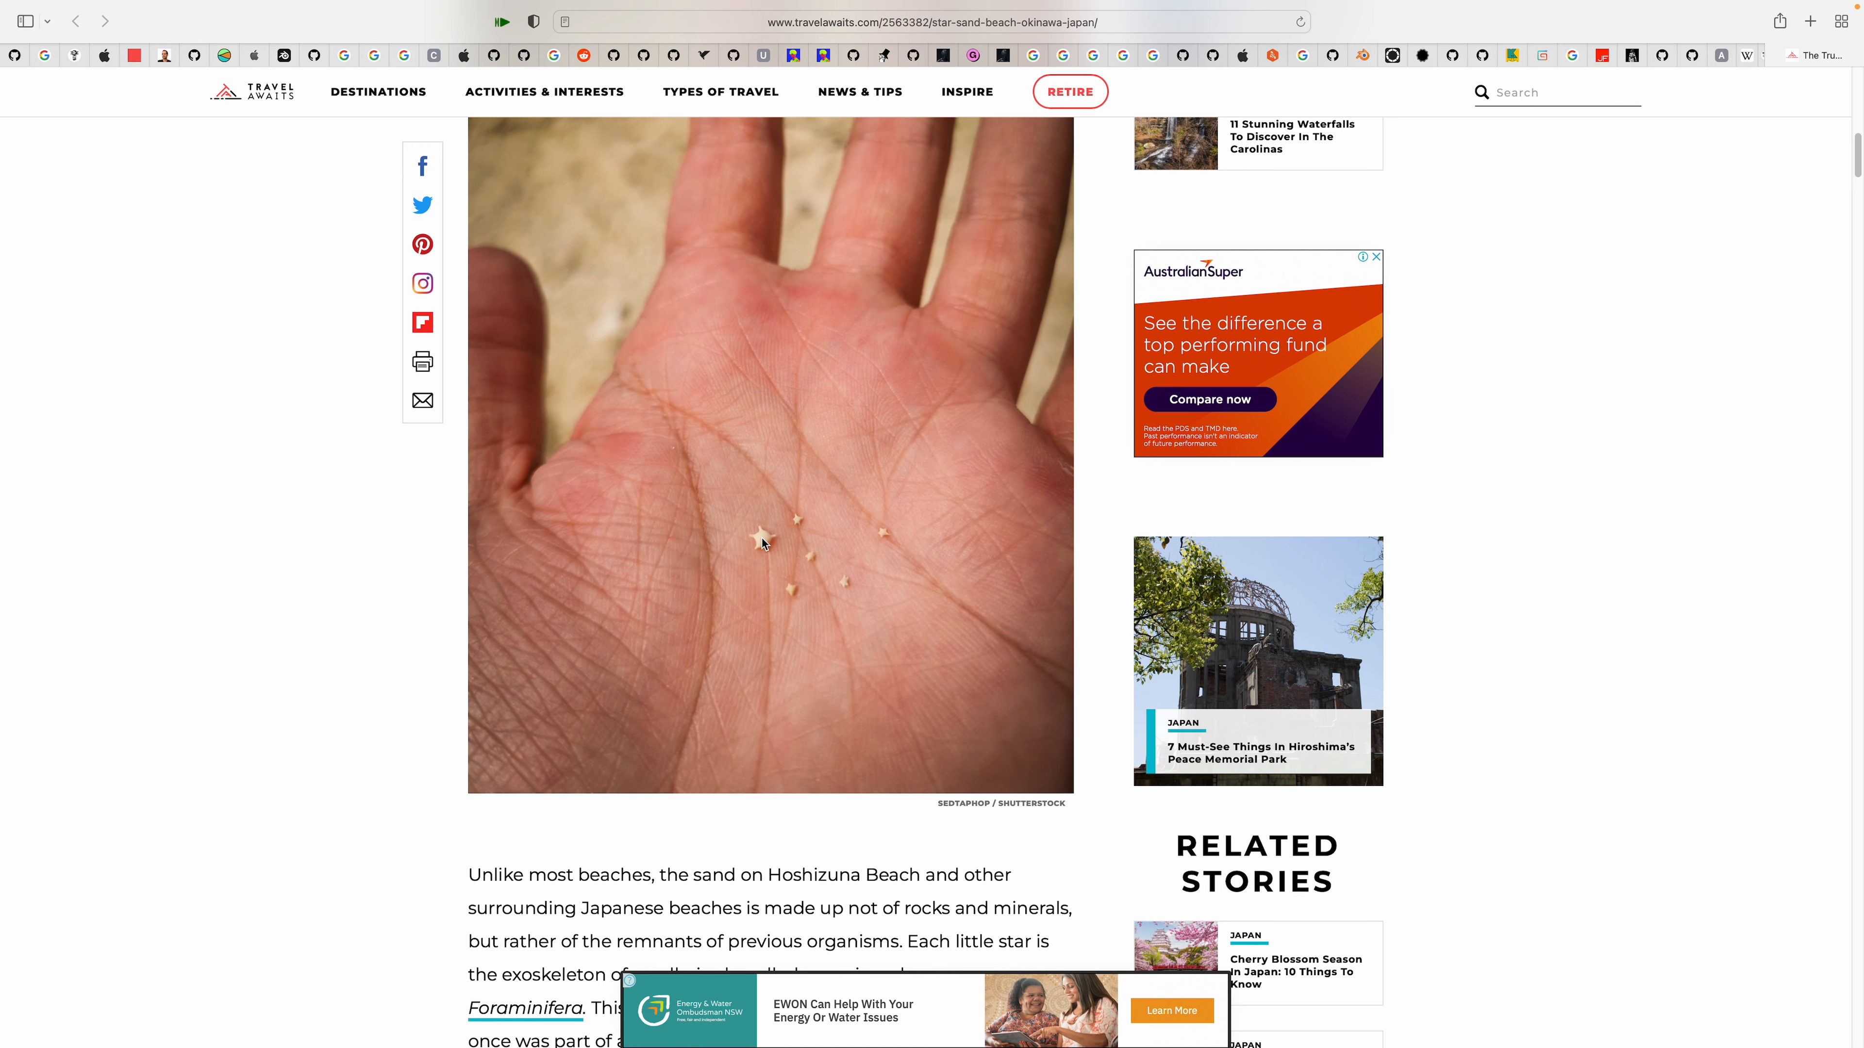
scroll(763, 547, "up", 10)
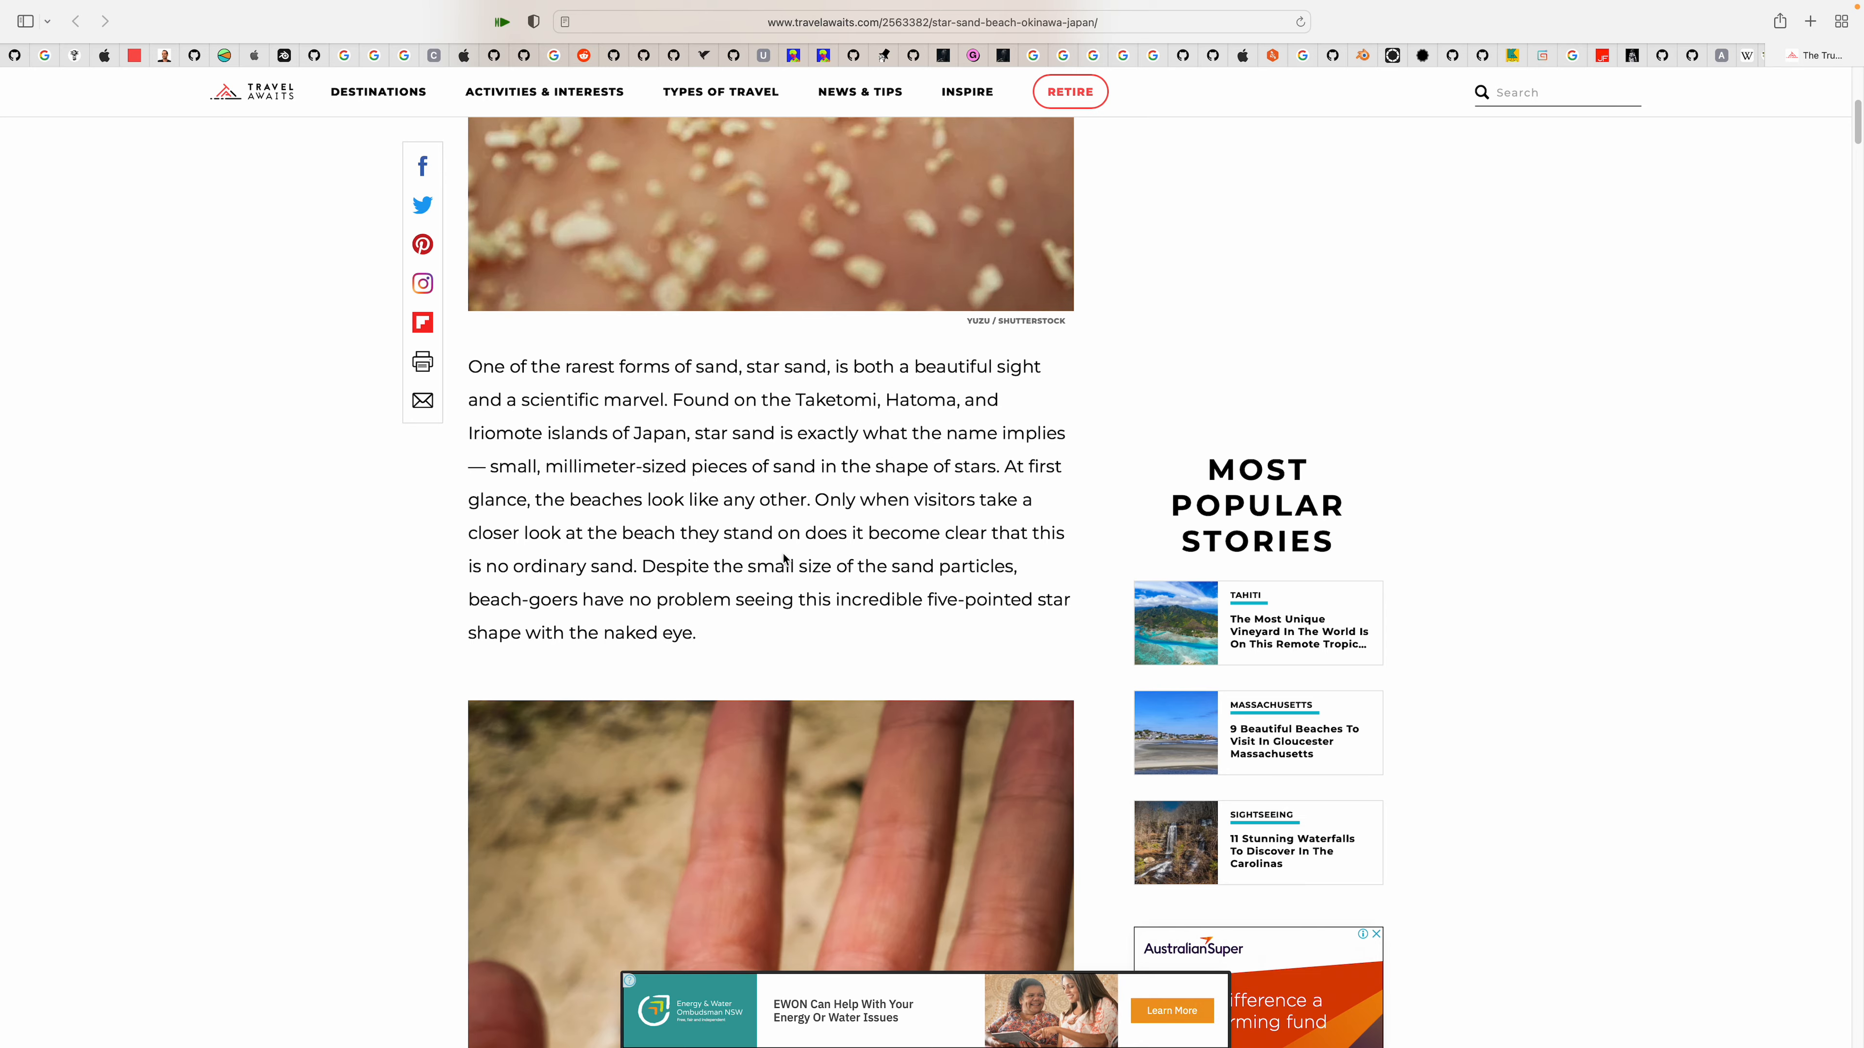
scroll(787, 559, "up", 9)
scroll(1141, 507, "down", 9)
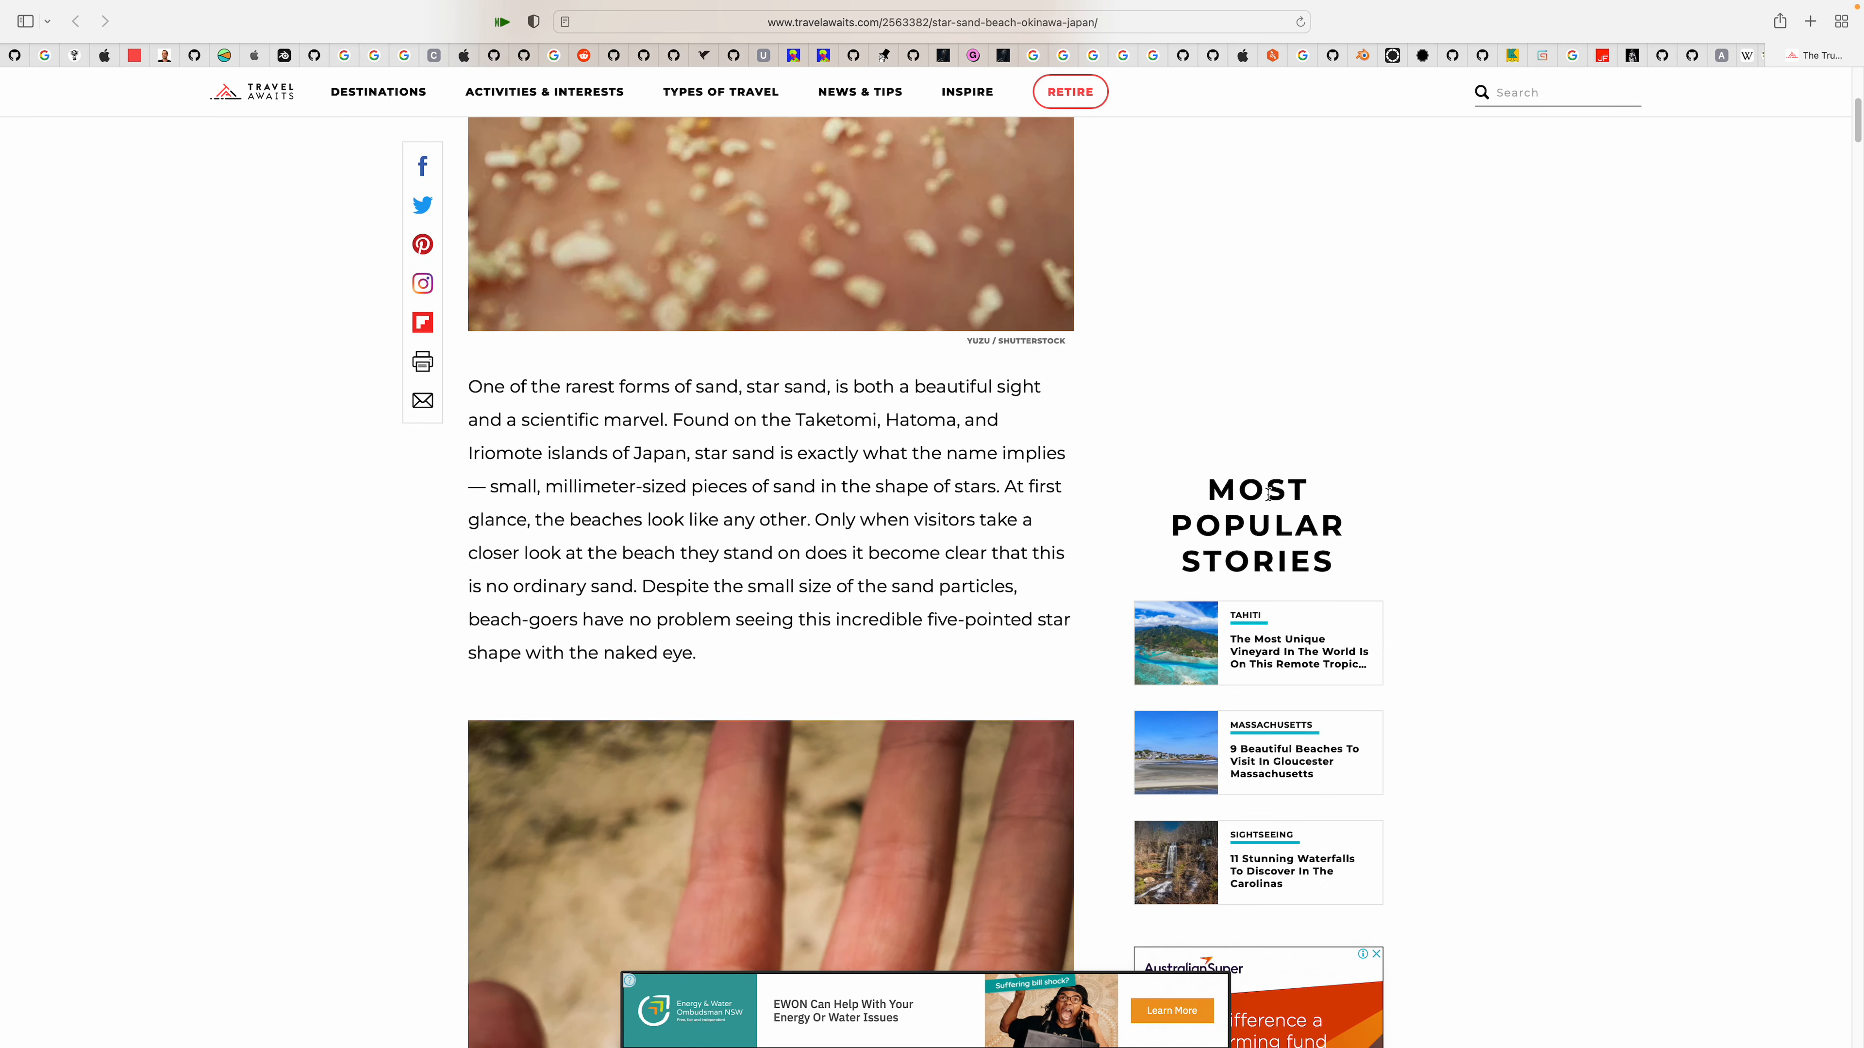
scroll(1003, 516, "down", 10)
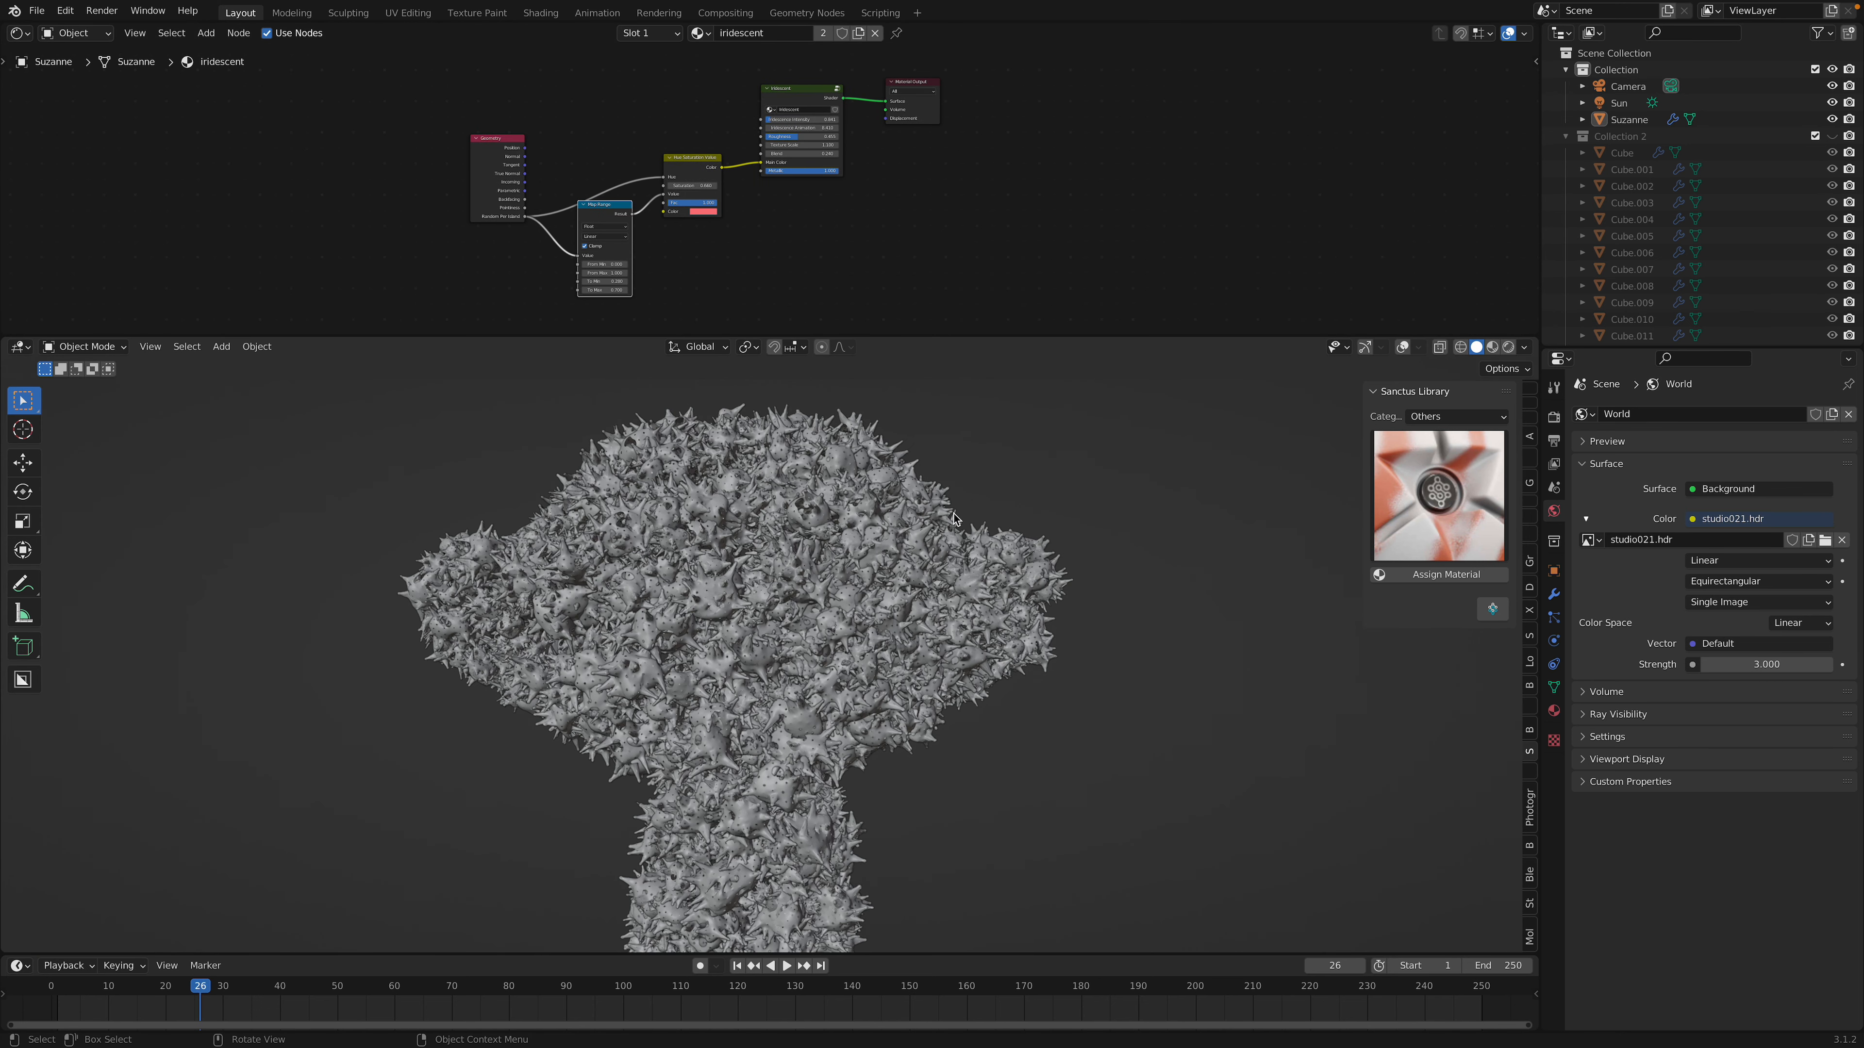
- Switch to Blender and narrow the 3D view sidebar that holds the Sanctus Library
left_click(1449, 491)
left_click(1447, 424)
left_click_drag(1377, 481, 1410, 477)
middle_click_drag(1008, 482, 919, 345)
scroll(579, 213, "up", 1)
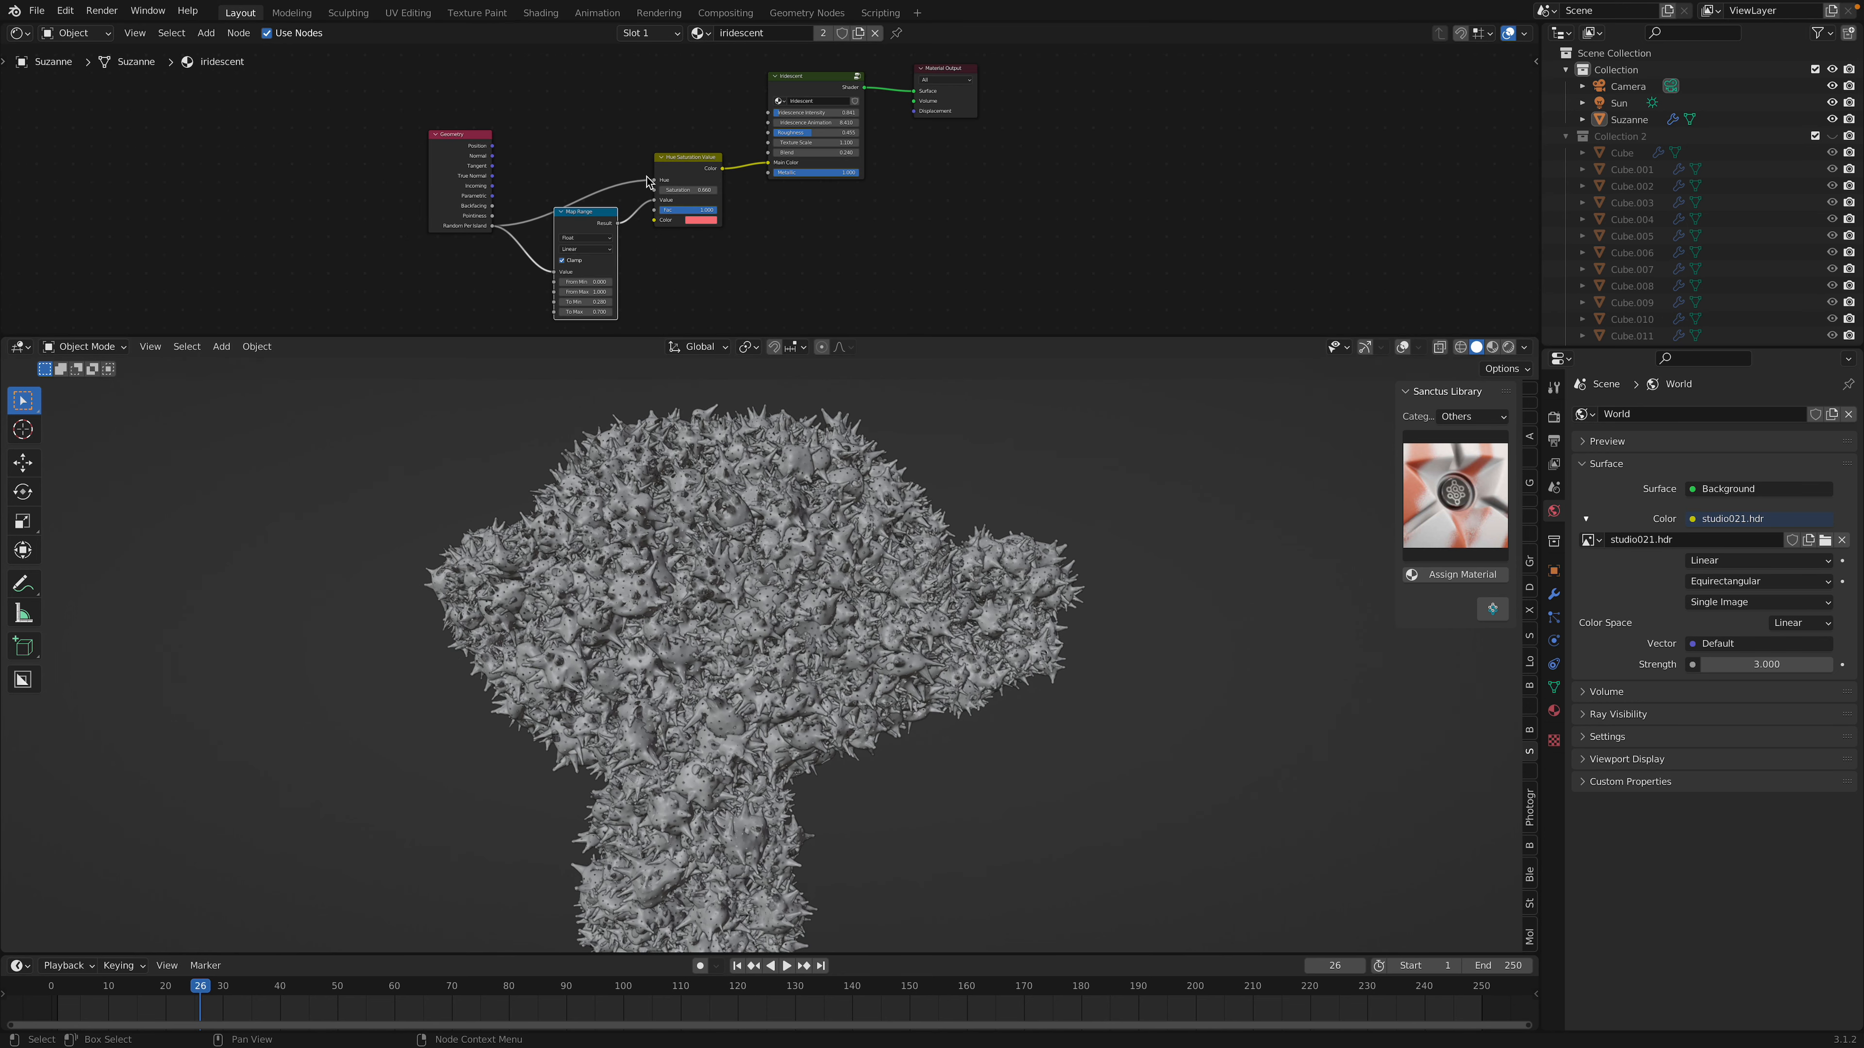
- Select Suzanne, show its modifiers, and display its geometry node tree in an enlarged Geometry Node Editor in place of the shader nodes
left_click(804, 512)
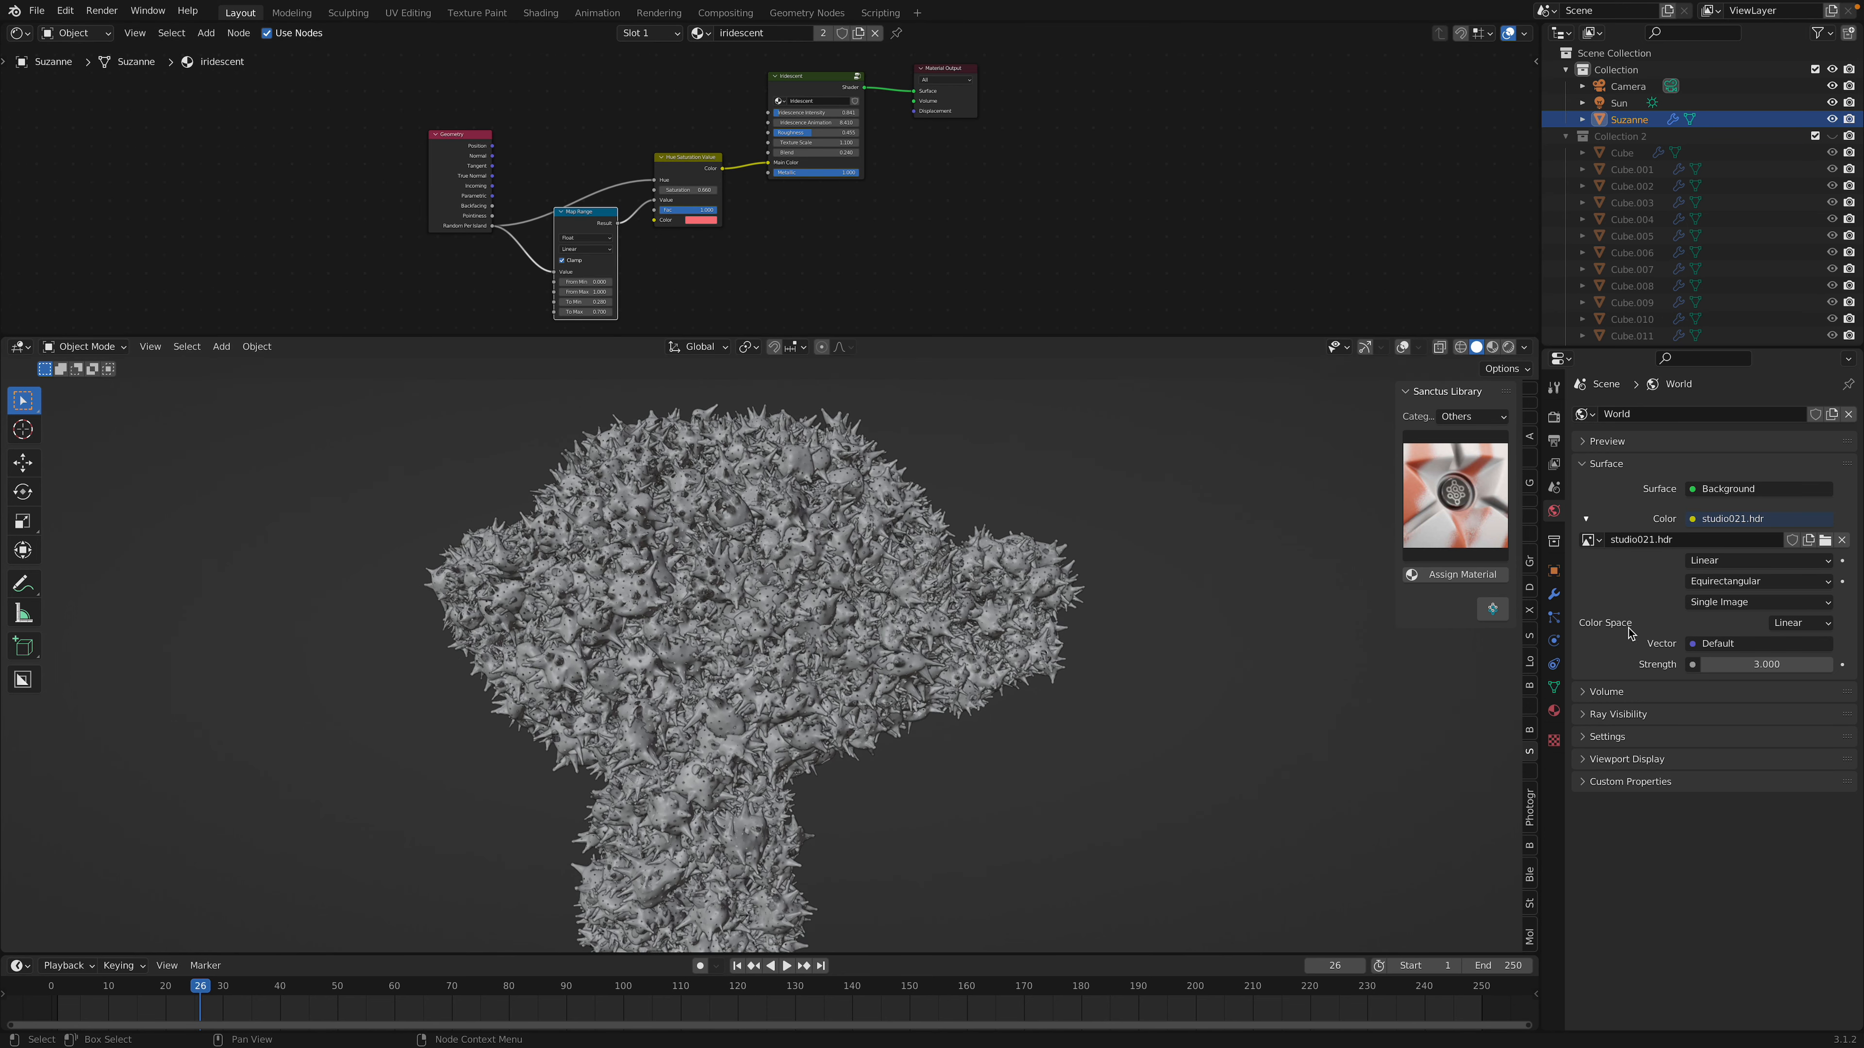
left_click(1555, 595)
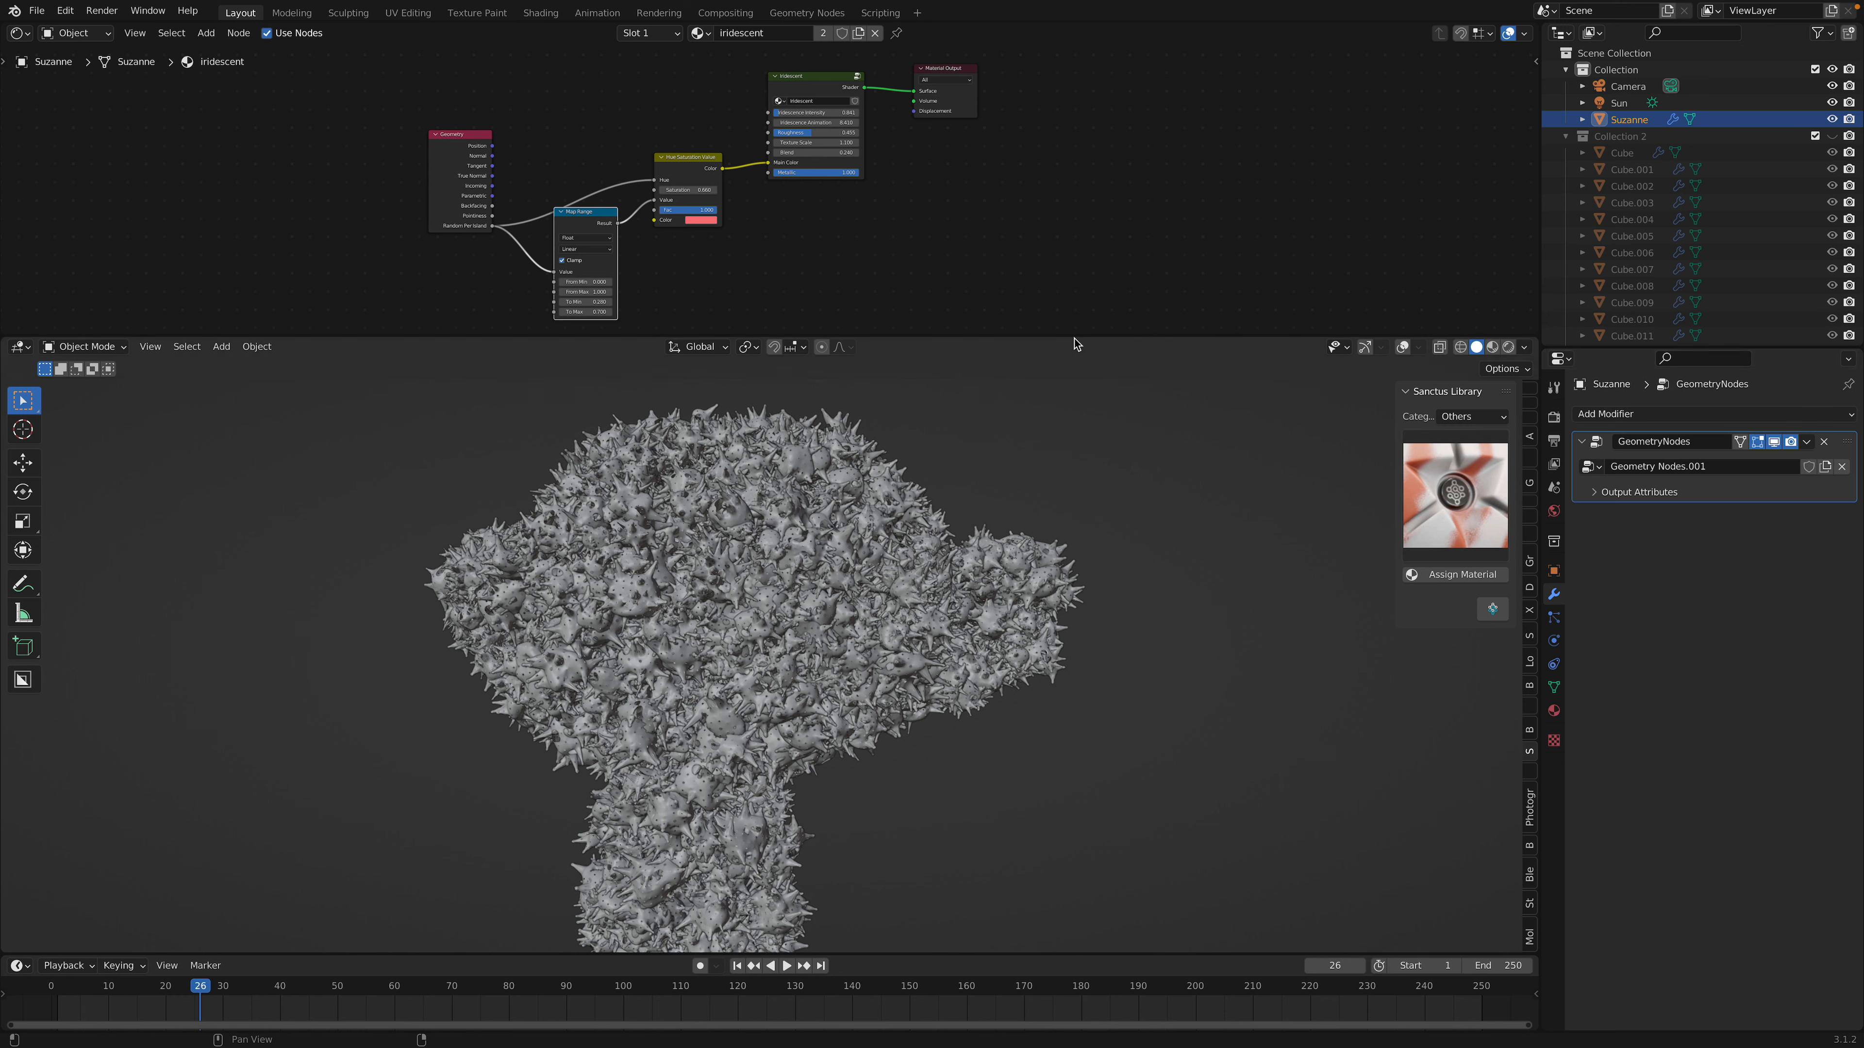
left_click(18, 32)
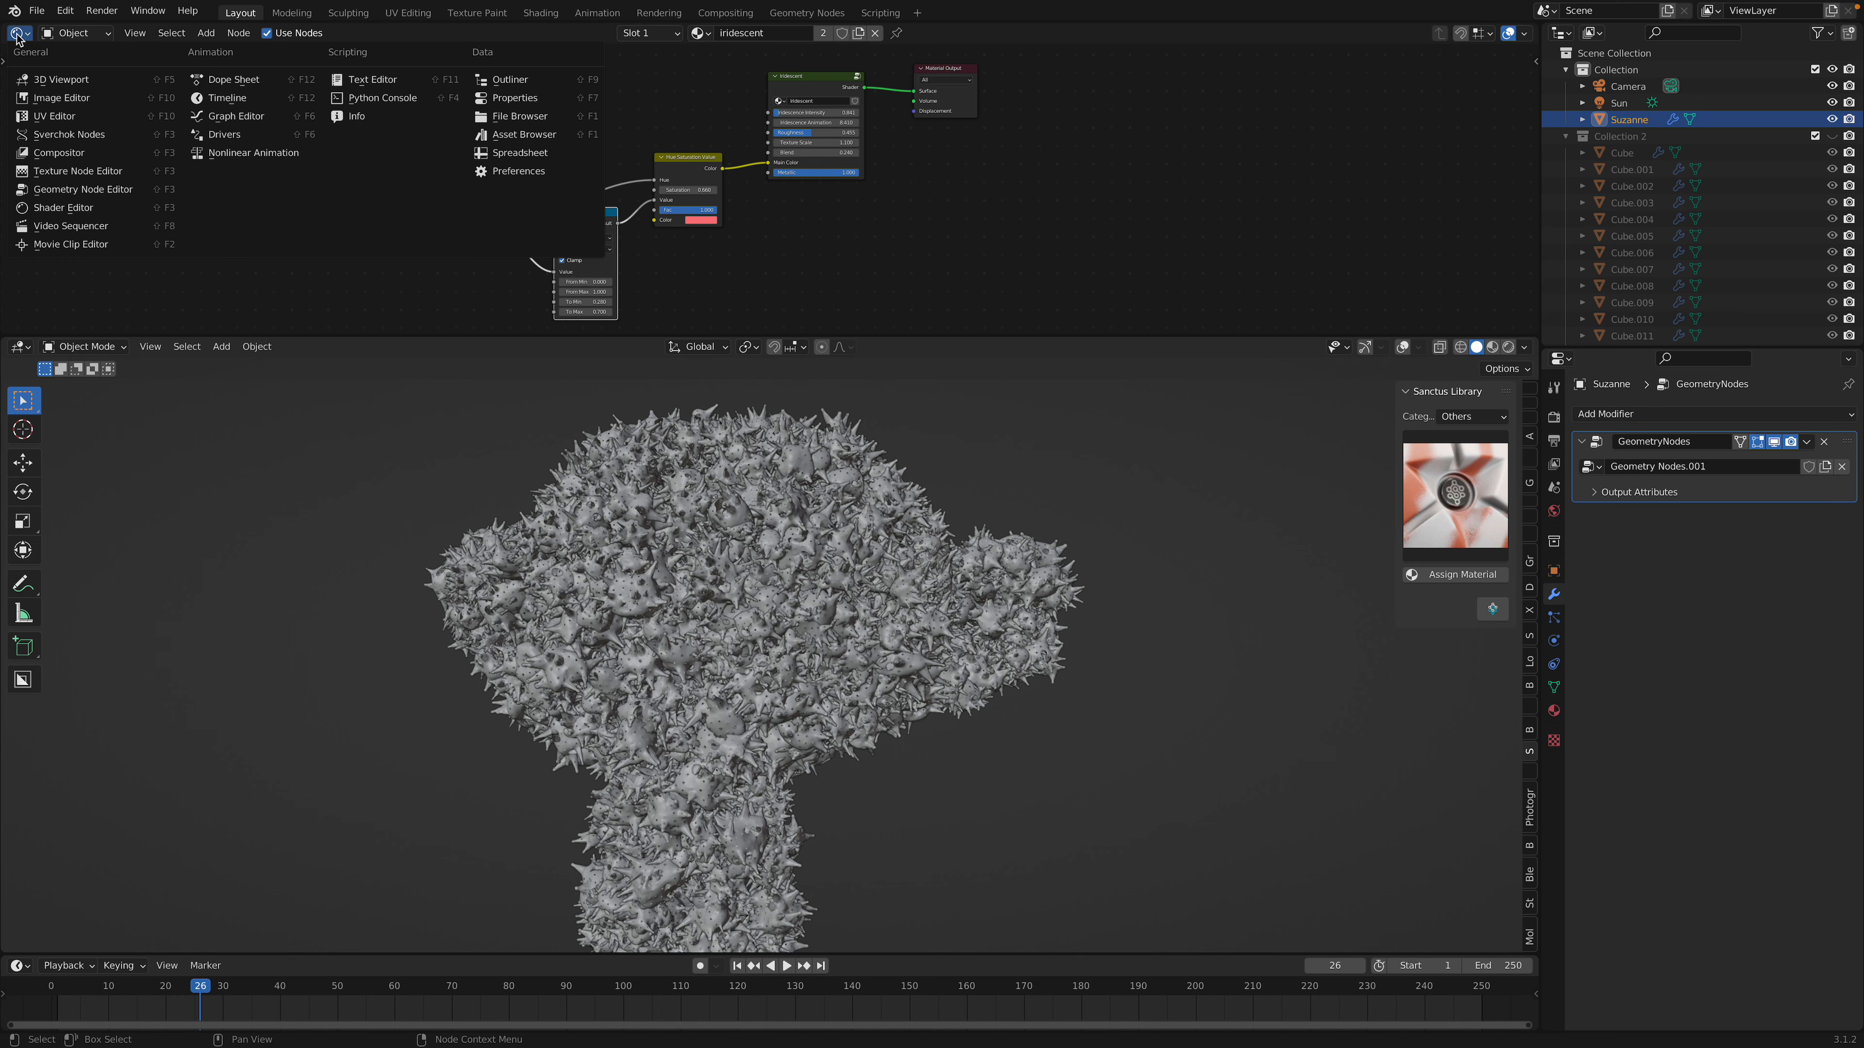
left_click(74, 192)
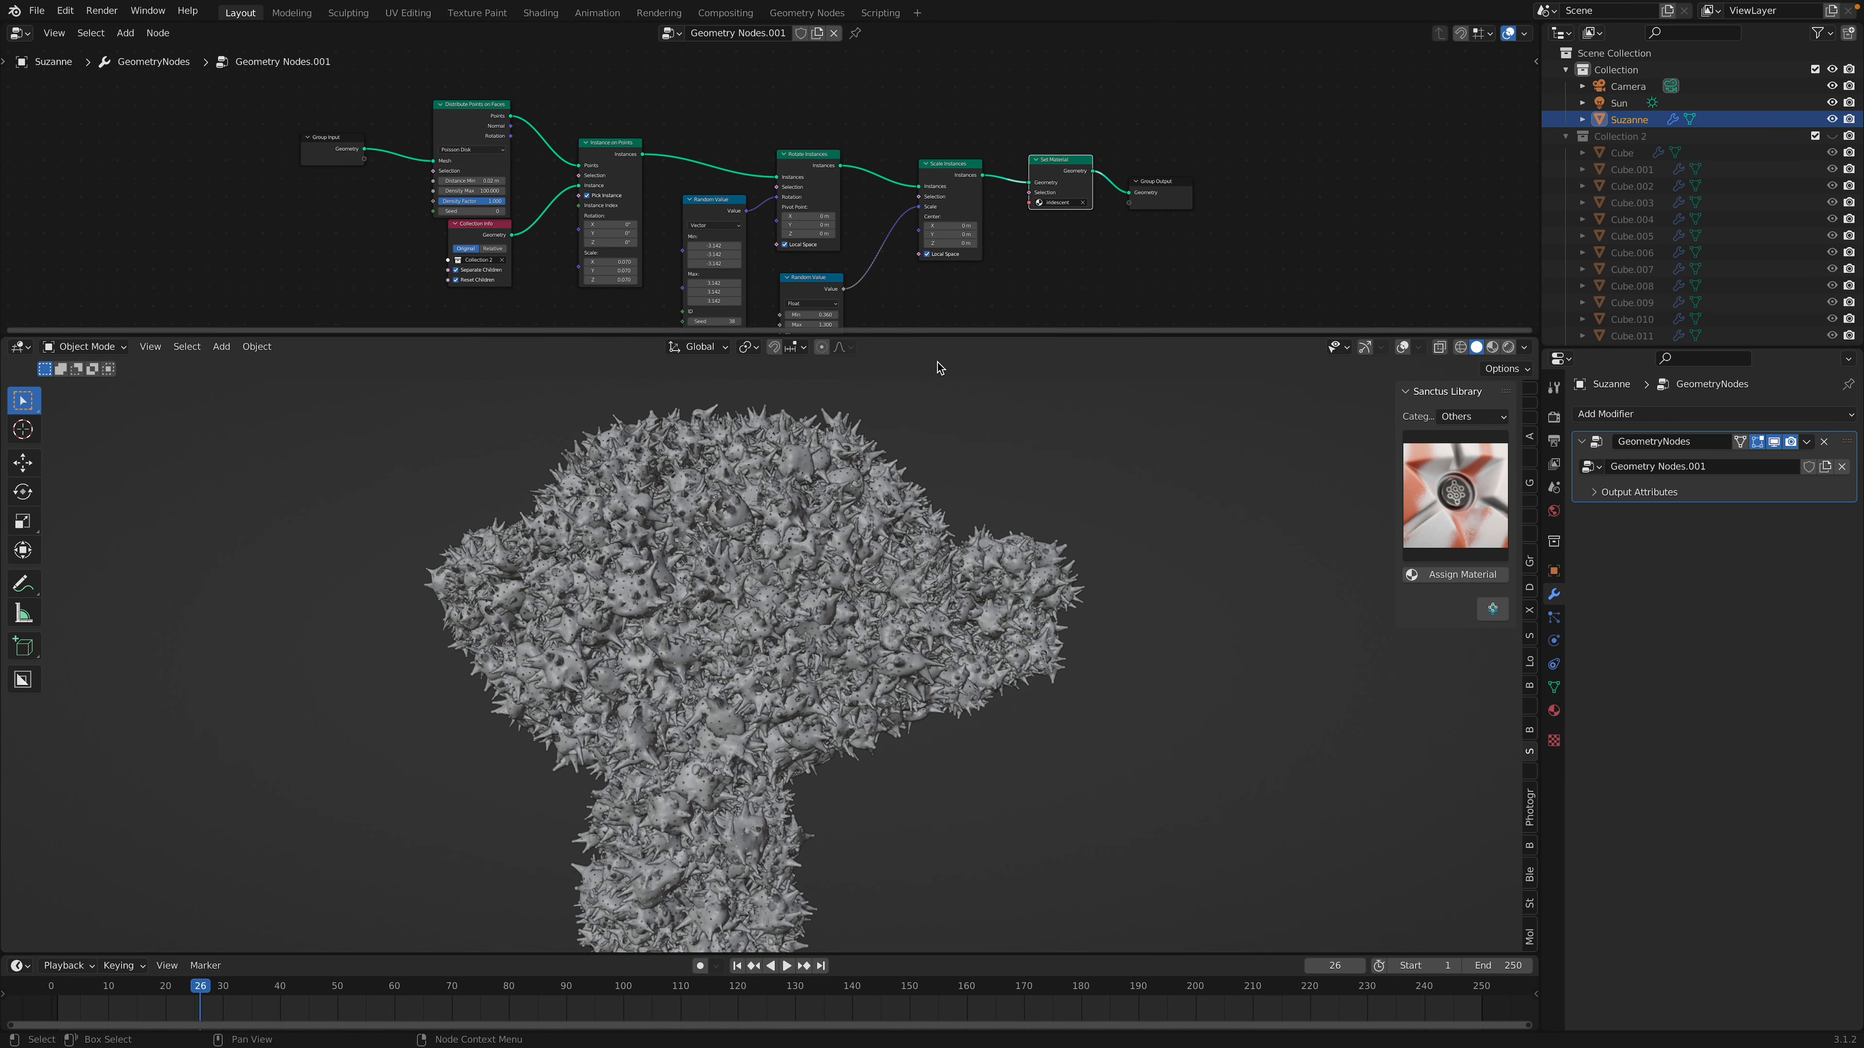
left_click_drag(961, 338, 895, 420)
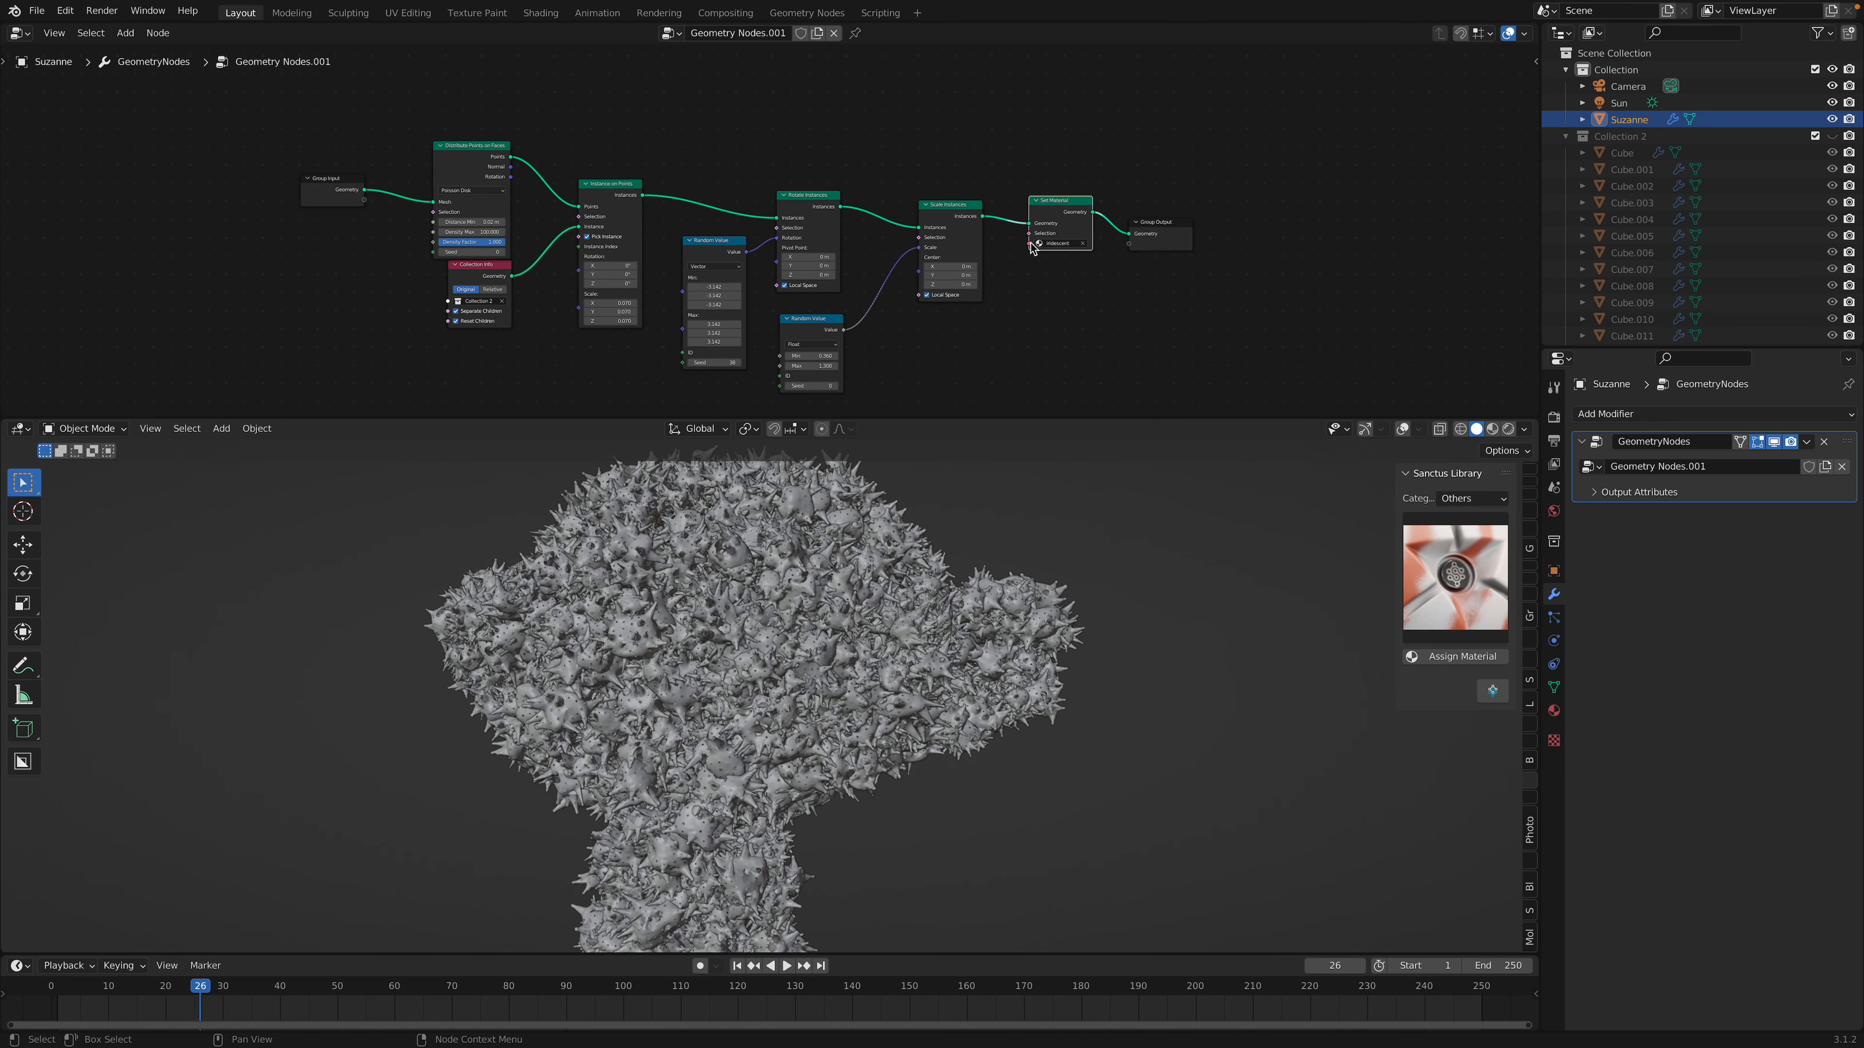
- Try a Density Max of 10 on the Distribute Points on Faces node and reduce it further to 5
scroll(704, 243, "up", 3)
left_click_drag(311, 102, 307, 88)
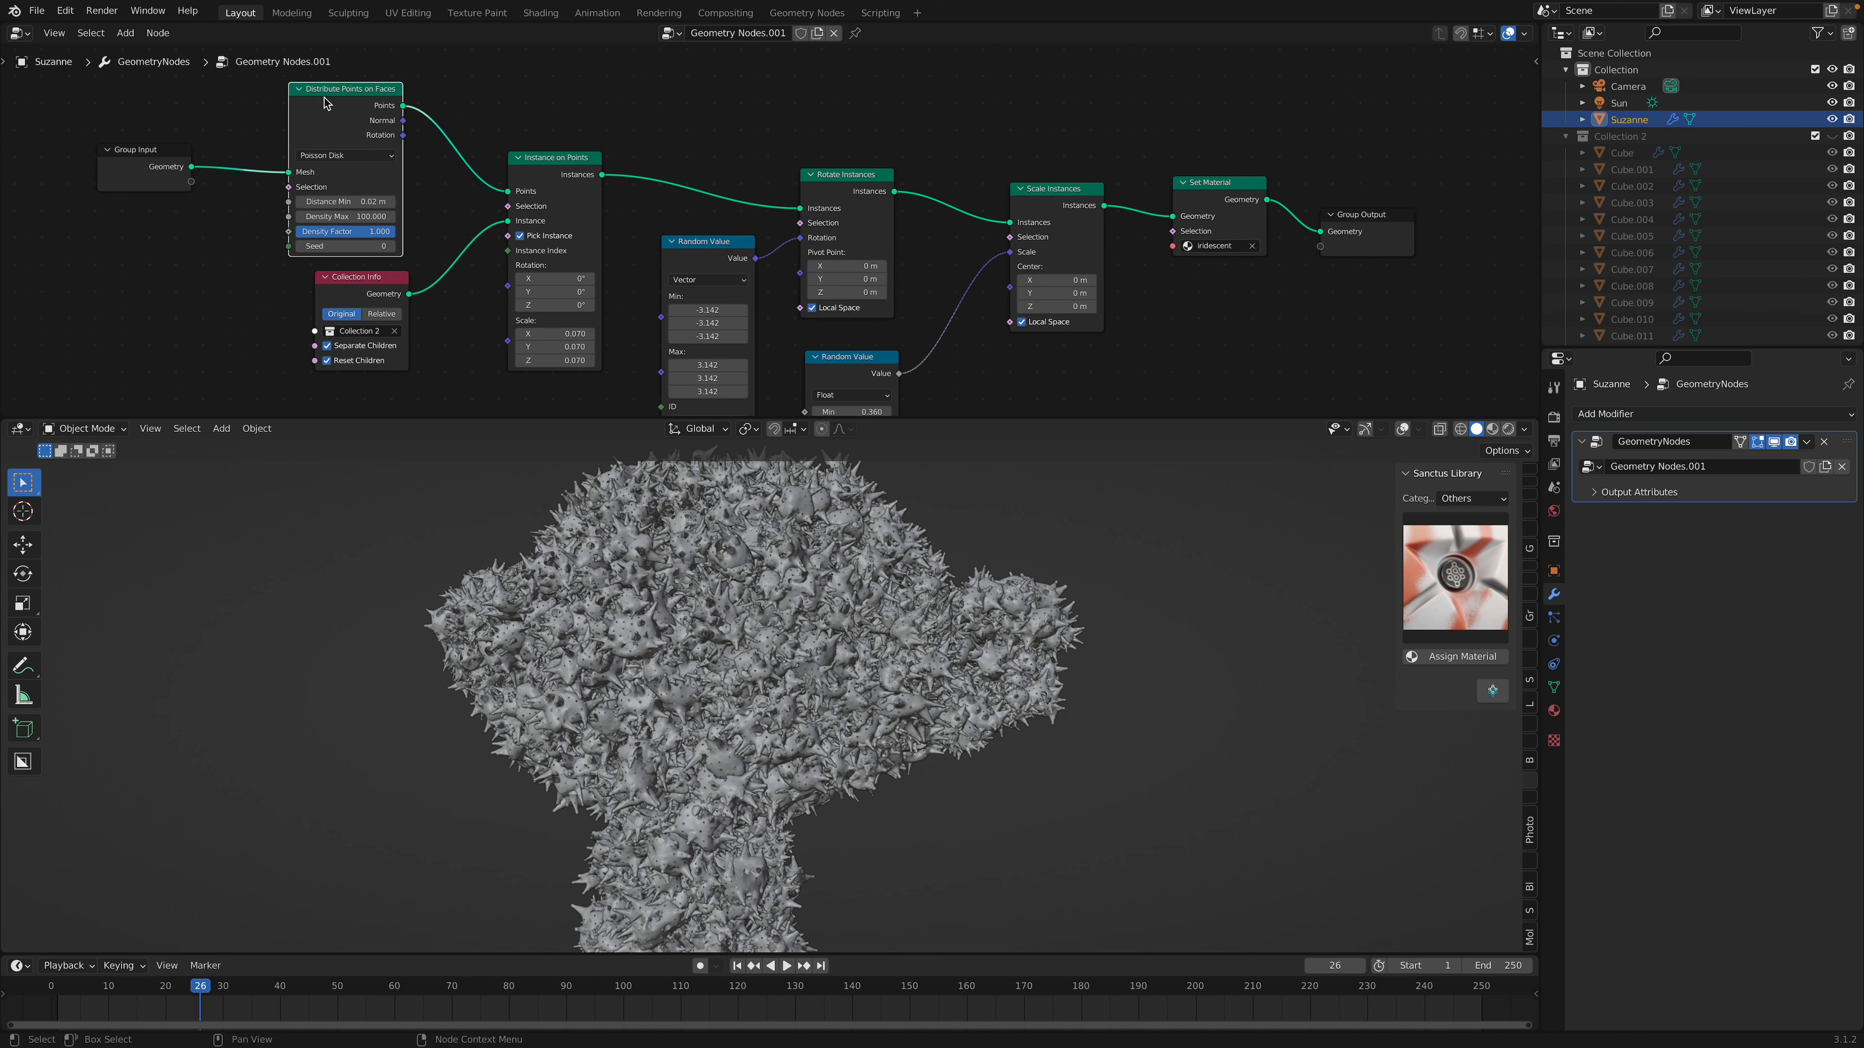
middle_click_drag(350, 108, 357, 106)
left_click(356, 213)
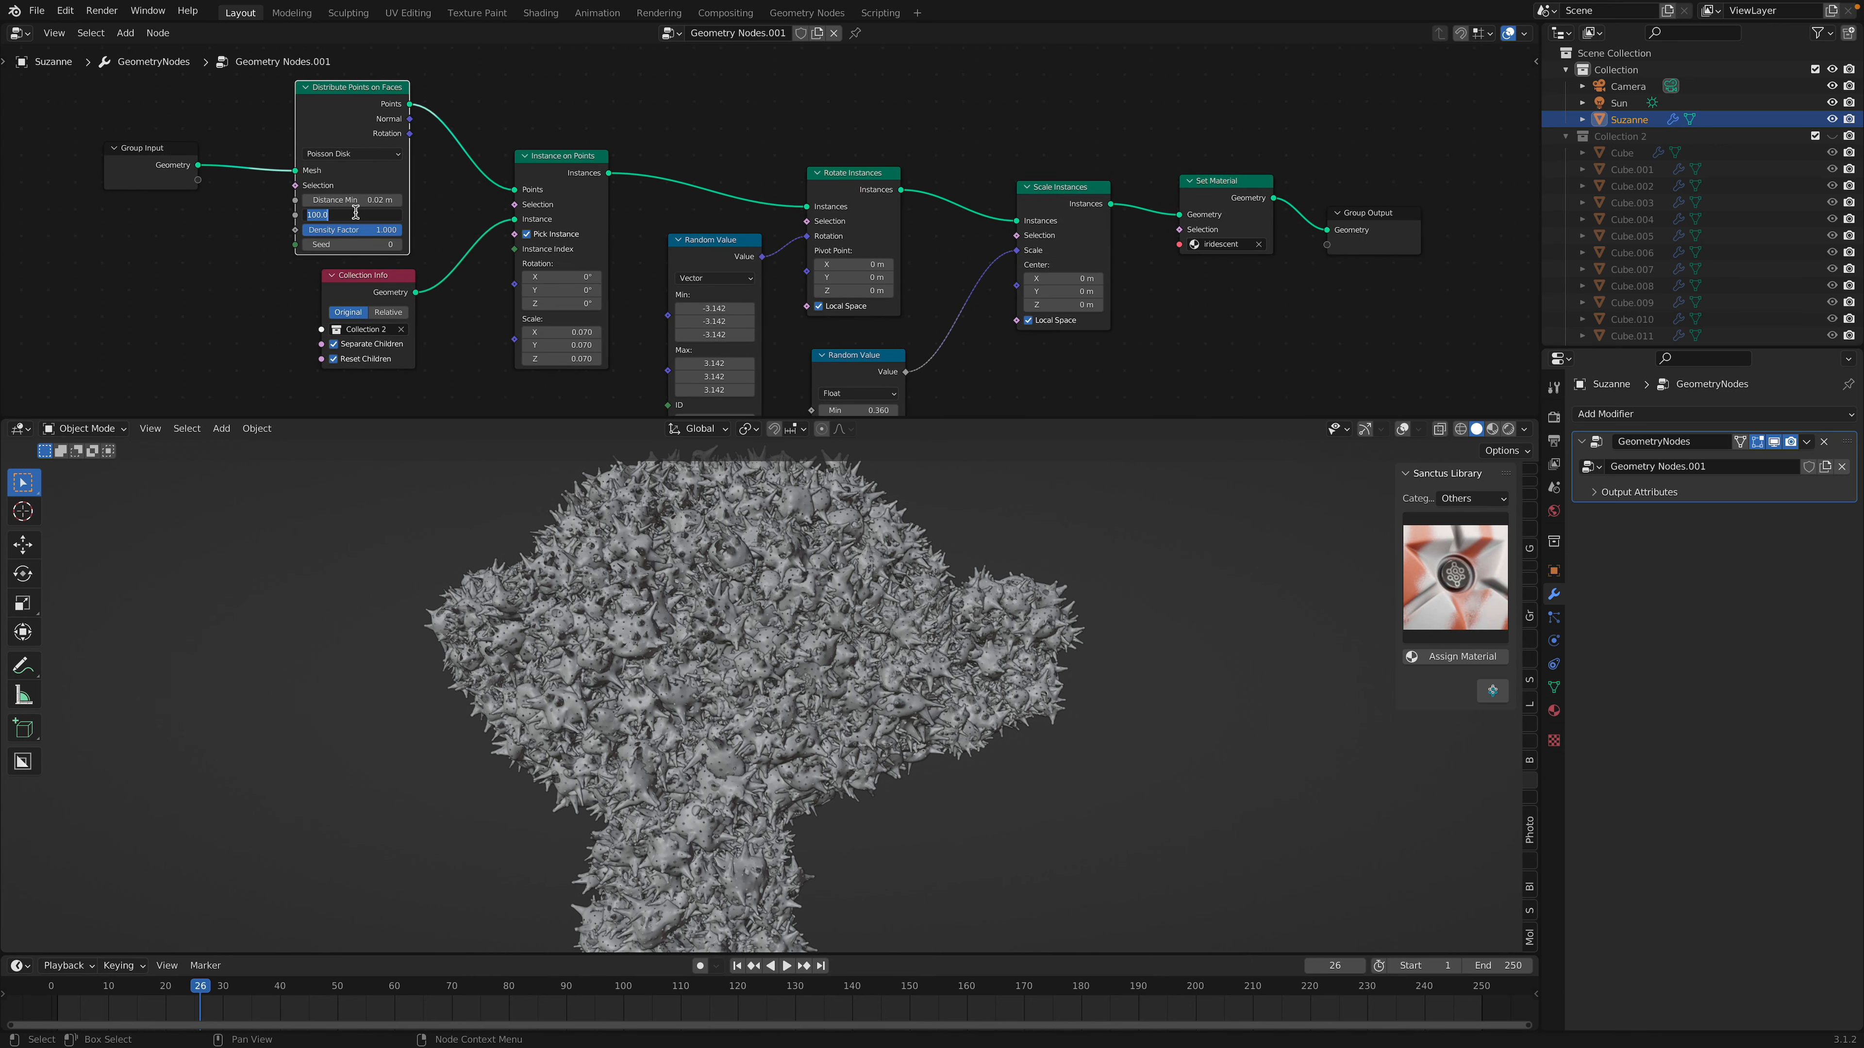
type("10")
key("Return")
scroll(881, 606, "down", 2)
mouse_move(886, 606)
middle_mouse_down()
mouse_move(946, 608)
mouse_move(881, 604)
middle_mouse_up()
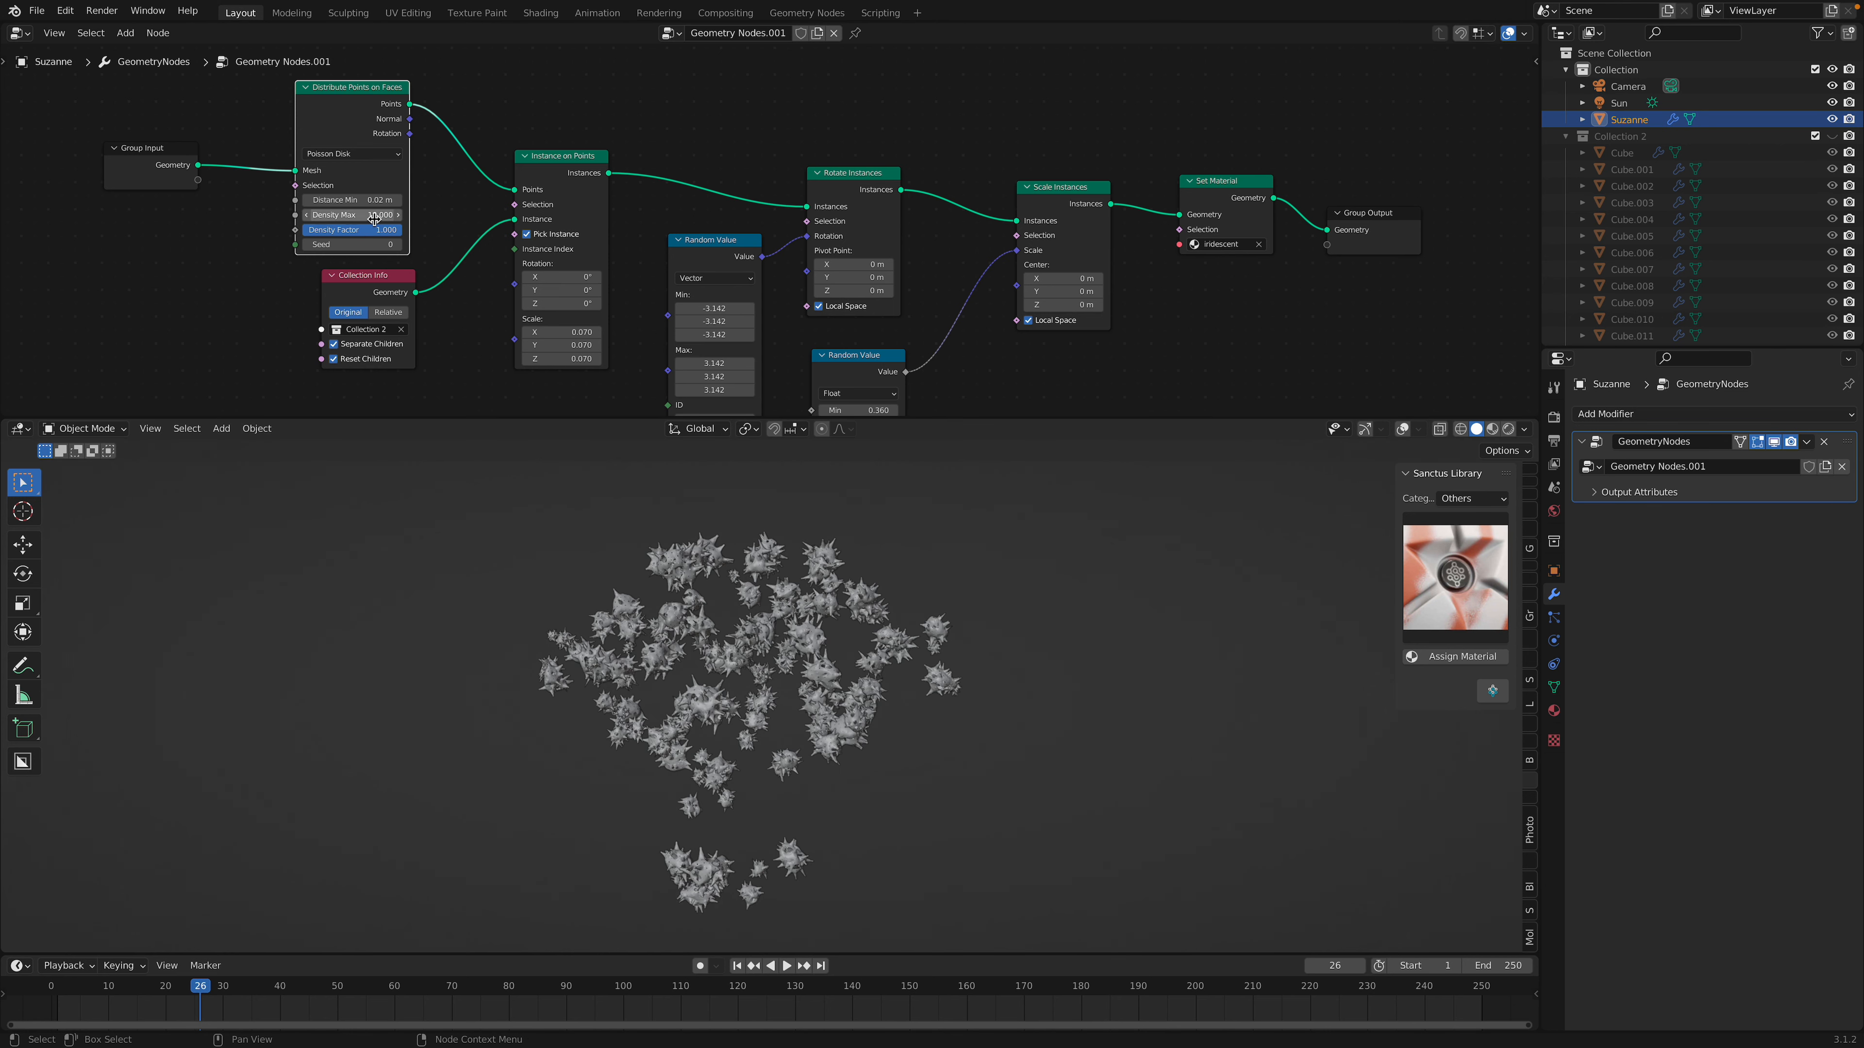
type("5")
key("Return")
- Set the Distribute Points on Faces seed to 56
mouse_move(827, 651)
middle_mouse_down()
mouse_move(866, 650)
mouse_move(800, 646)
middle_mouse_up()
scroll(800, 646, "up", 2)
left_click_drag(353, 244, 433, 245)
- Examine the spikes and holes of the scattered instances up close and from different angles
scroll(829, 650, "up", 2)
scroll(664, 611, "up", 2)
scroll(664, 647, "up", 4)
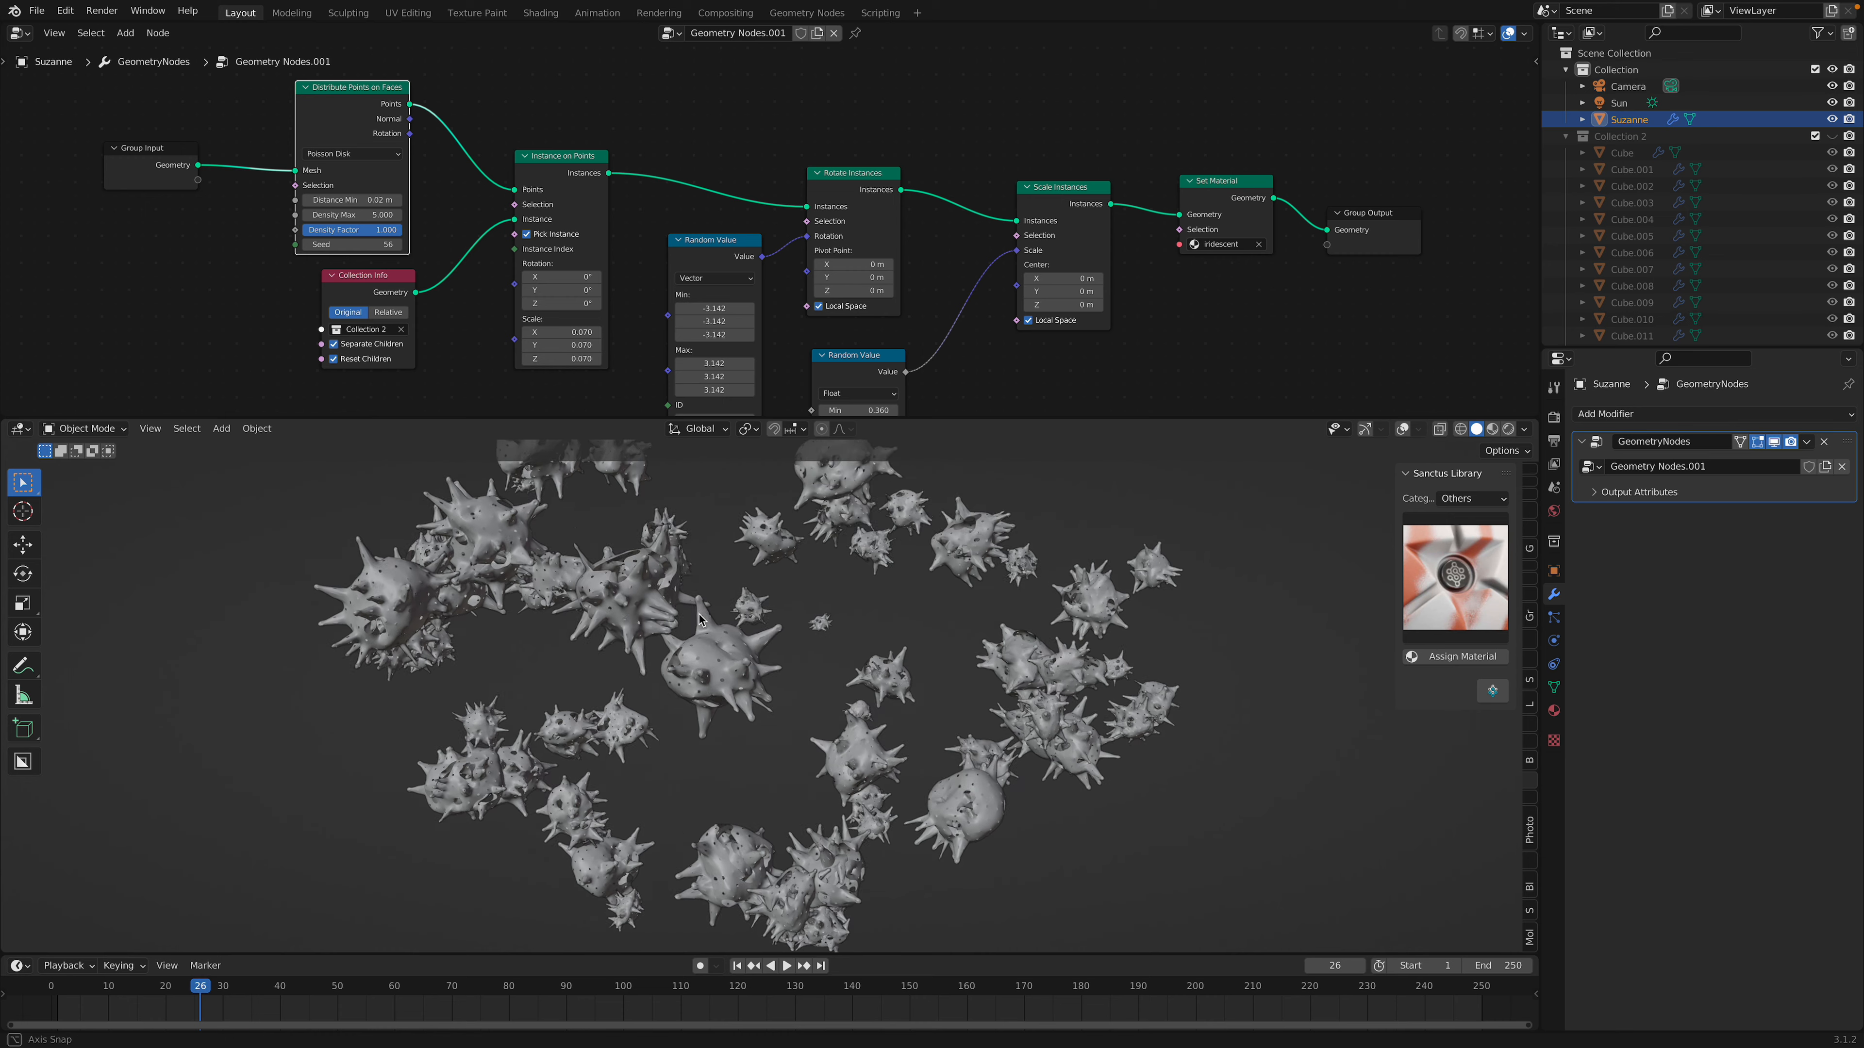
scroll(677, 662, "down", 8)
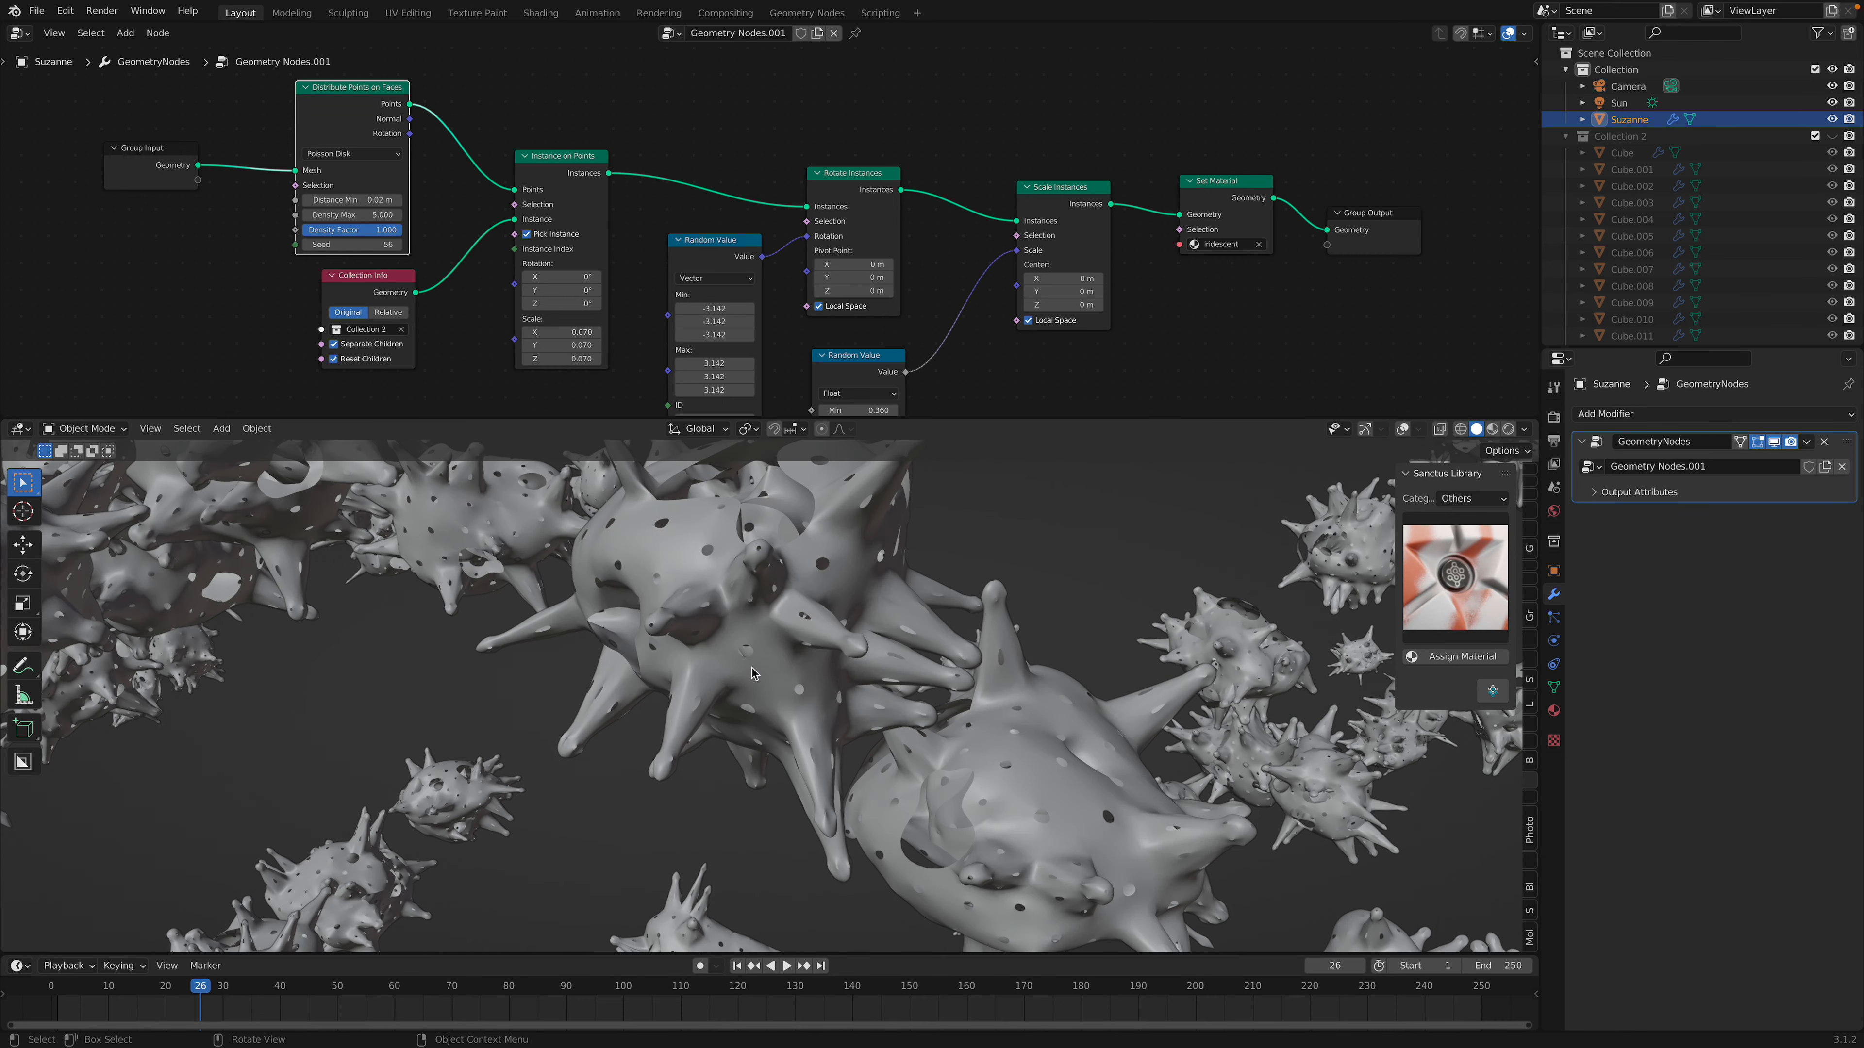
middle_click_drag(836, 684, 801, 629)
scroll(710, 643, "up", 3)
scroll(710, 642, "down", 3)
scroll(801, 629, "up", 2)
scroll(801, 629, "up", 8)
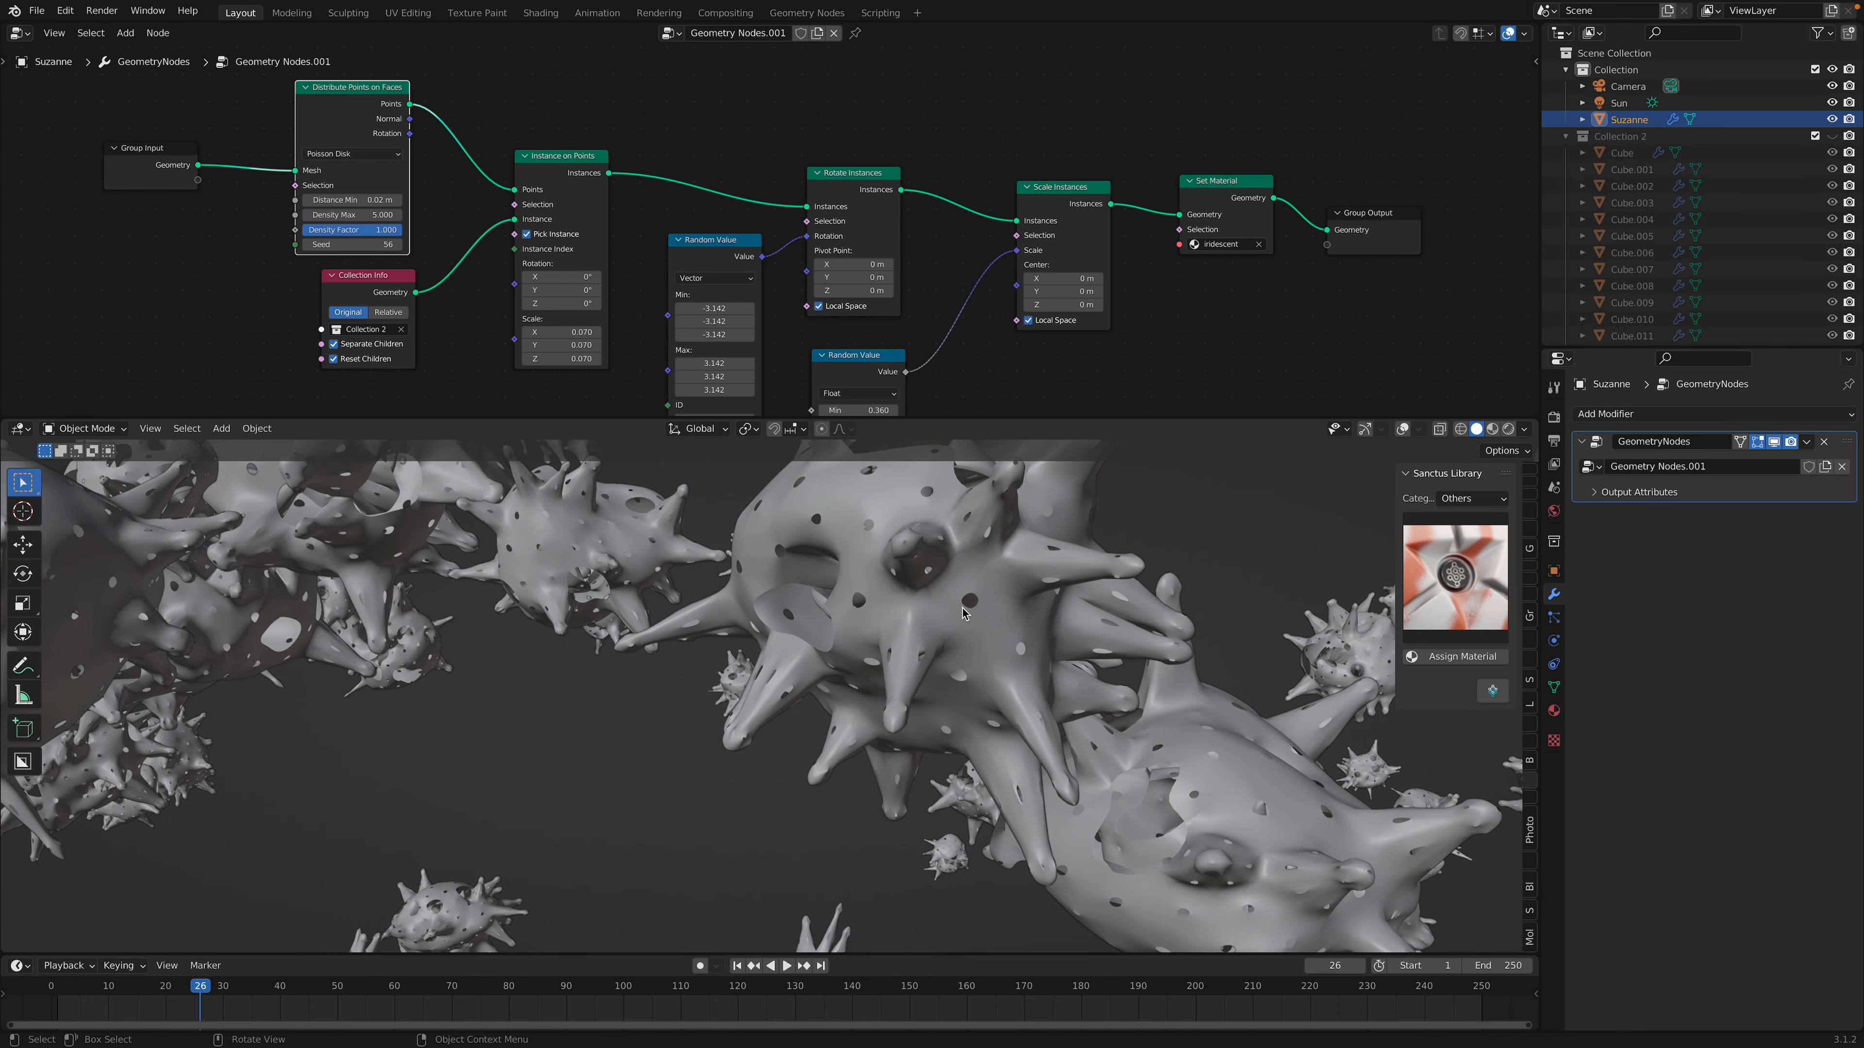
scroll(928, 591, "down", 8)
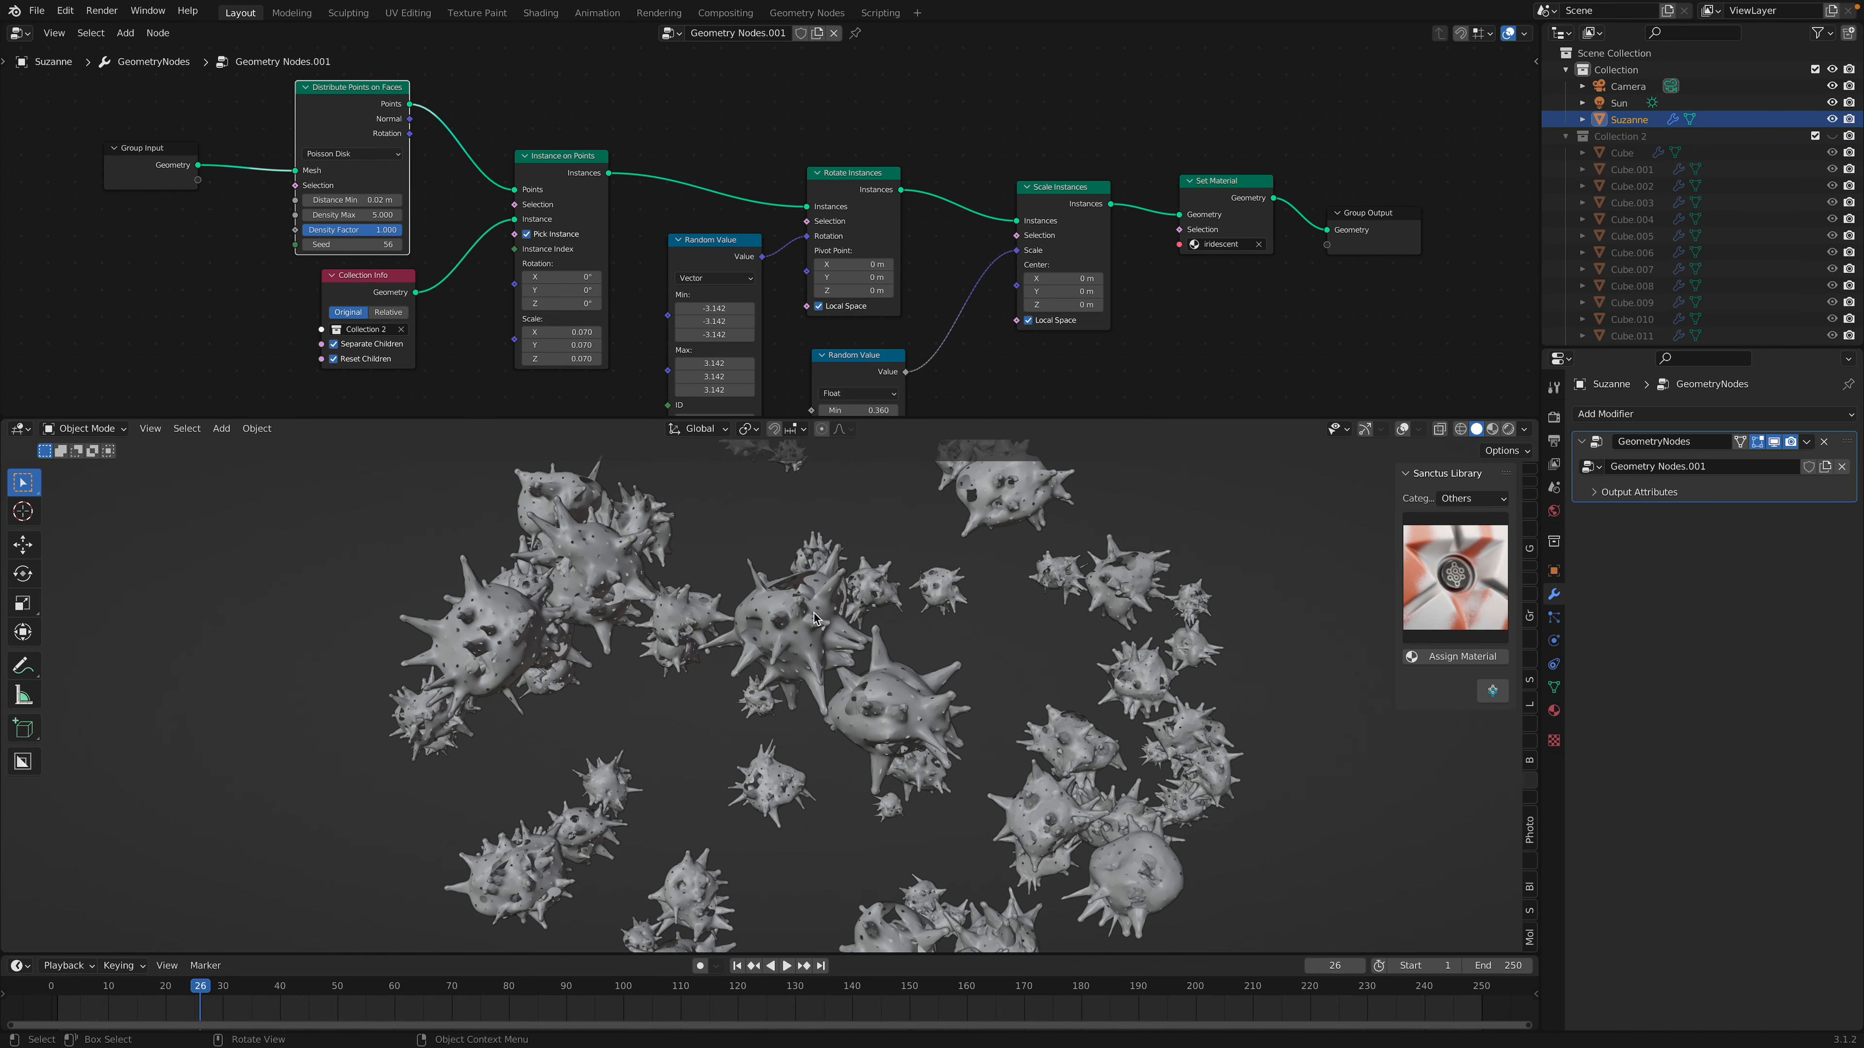
scroll(814, 619, "up", 2)
left_click(1509, 429)
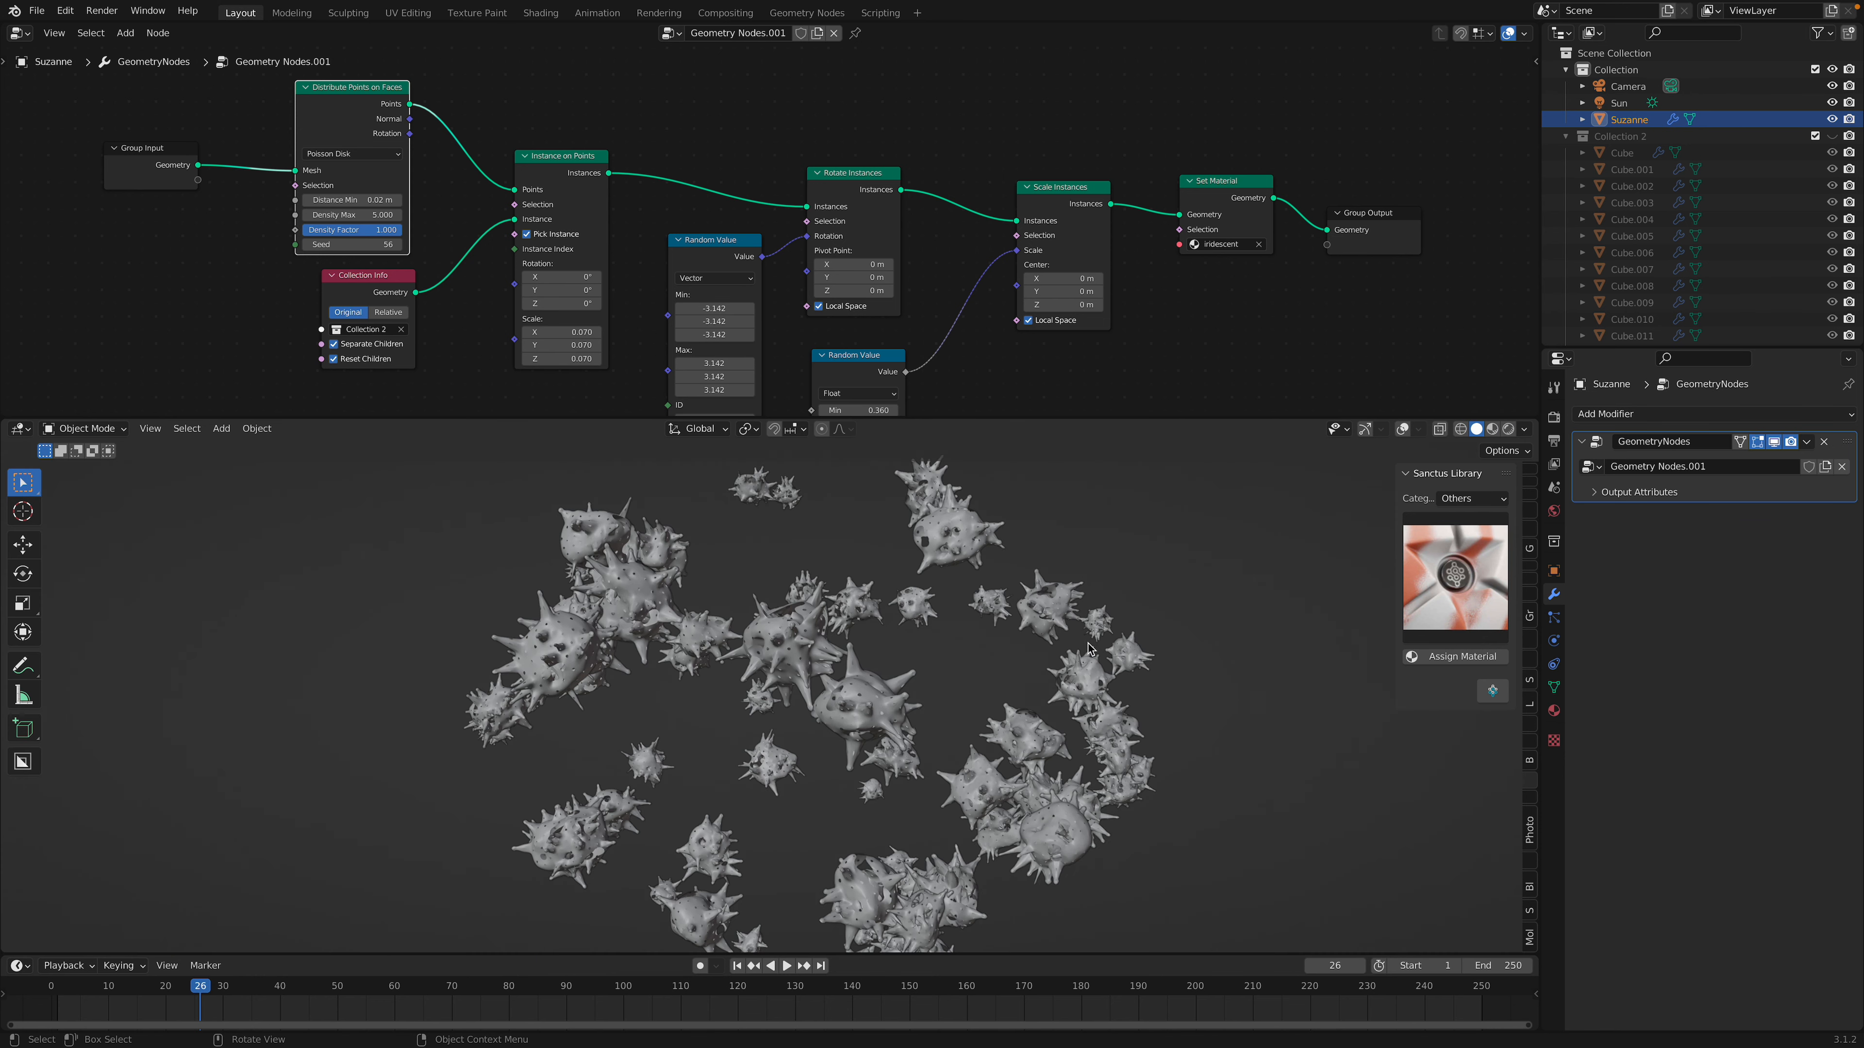
middle_click_drag(1089, 645, 1031, 624)
- Nudge the Distribute Points on Faces node upward and set its seed to 124
middle_click_drag(661, 169, 631, 140)
middle_click_drag(452, 155, 516, 185)
left_click_drag(407, 109, 406, 98)
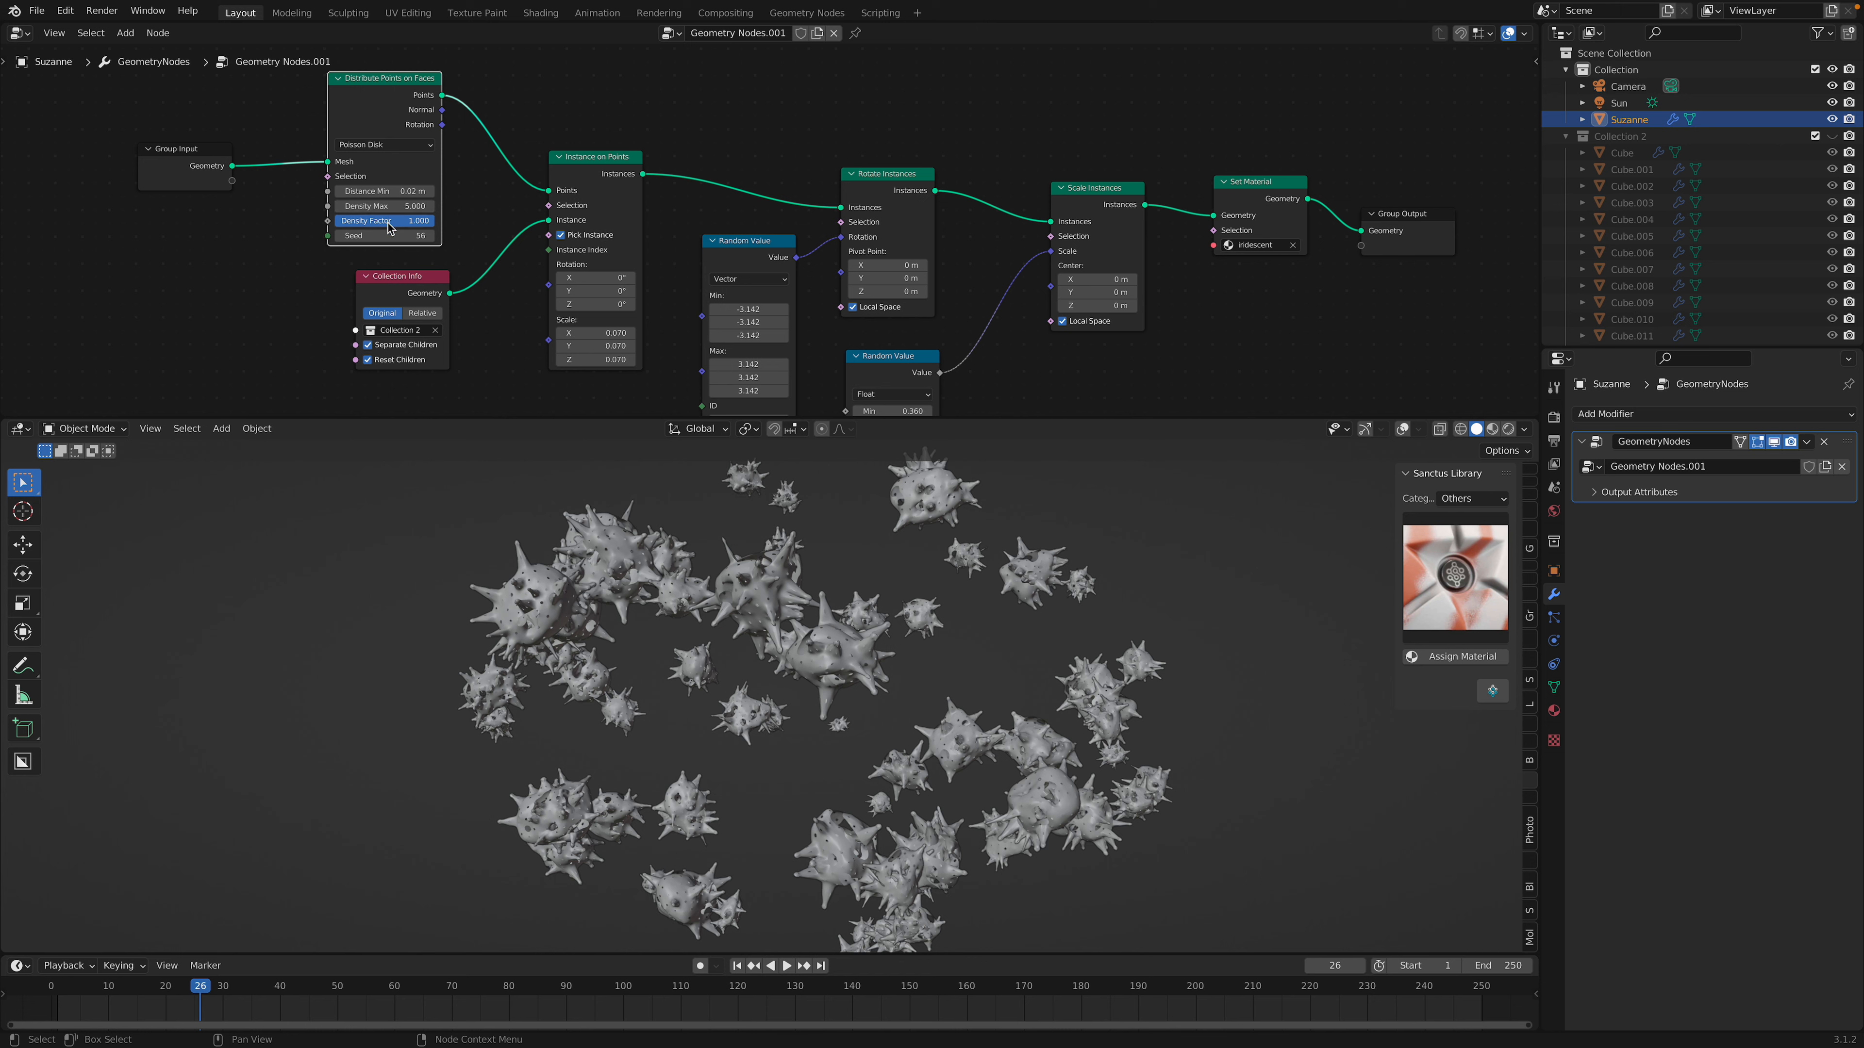
left_click_drag(384, 236, 399, 276)
scroll(394, 319, "up", 1)
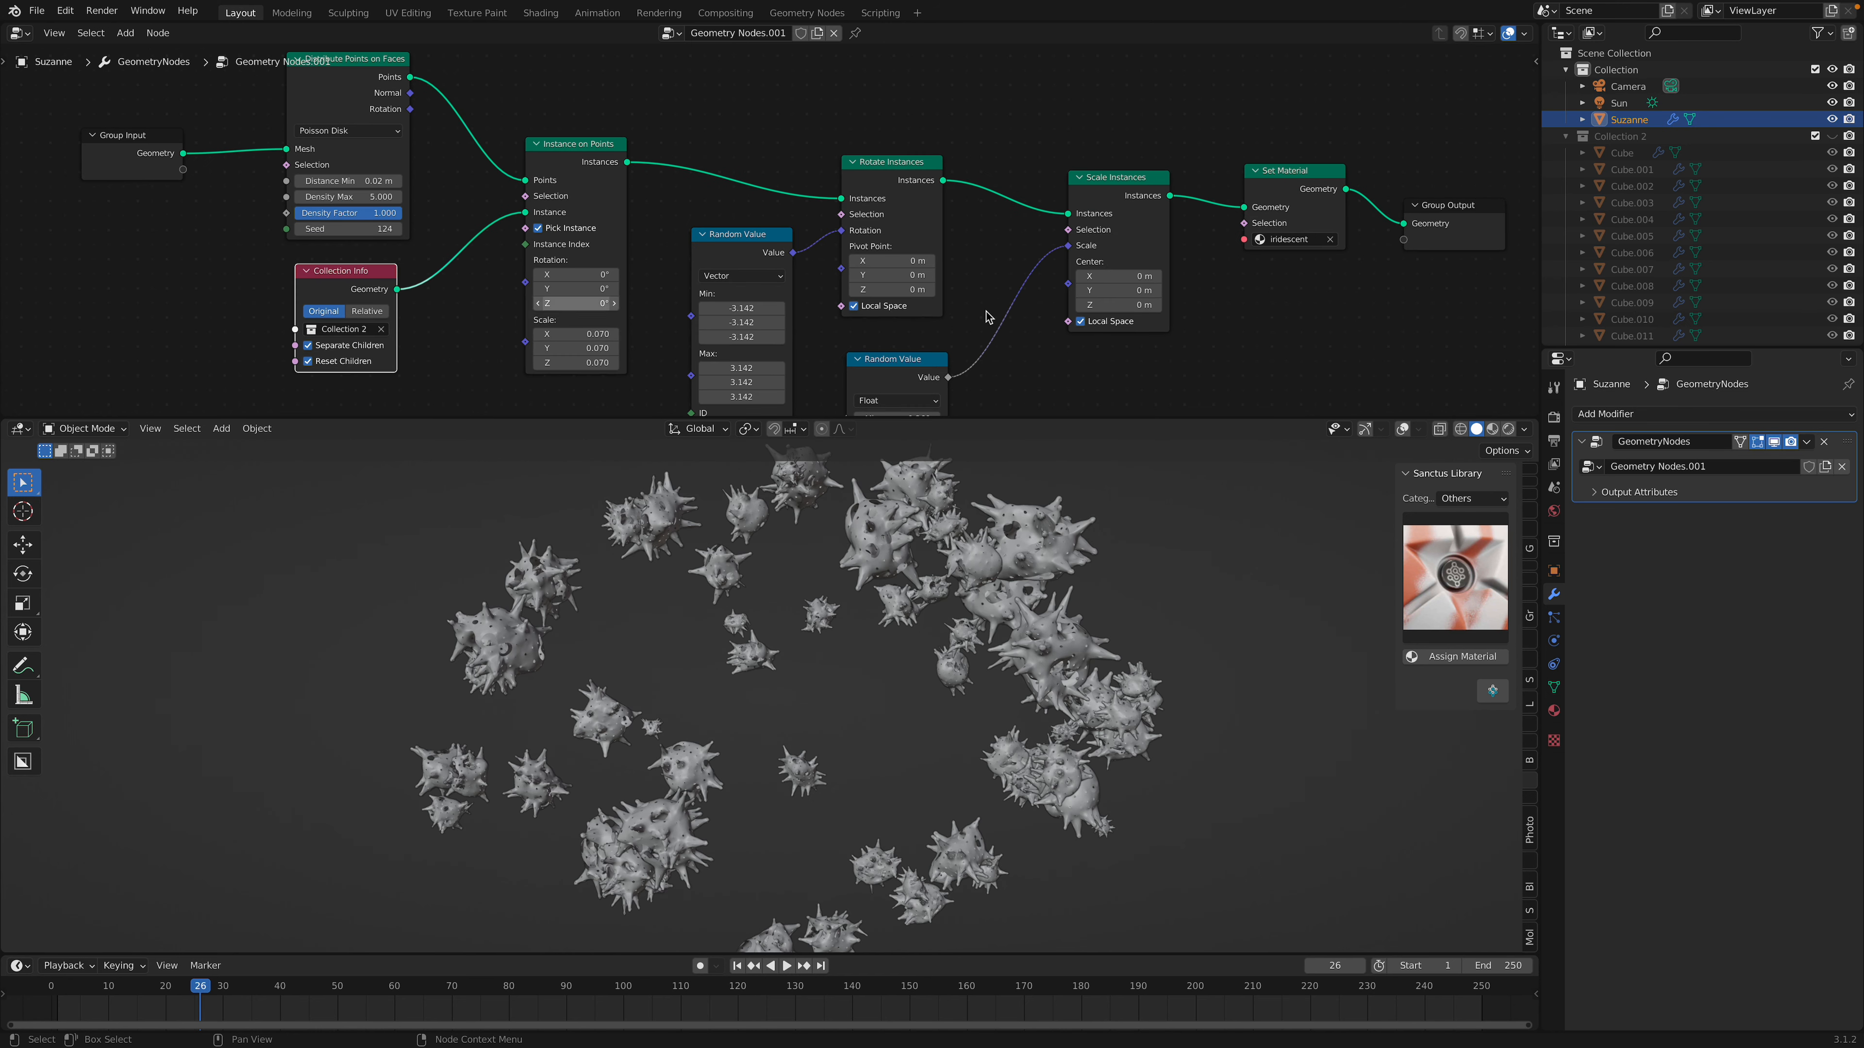
- Show Collection 2 in place of Suzanne to inspect the spiky source objects, and restore the original visibility
scroll(1669, 333, "down", 5)
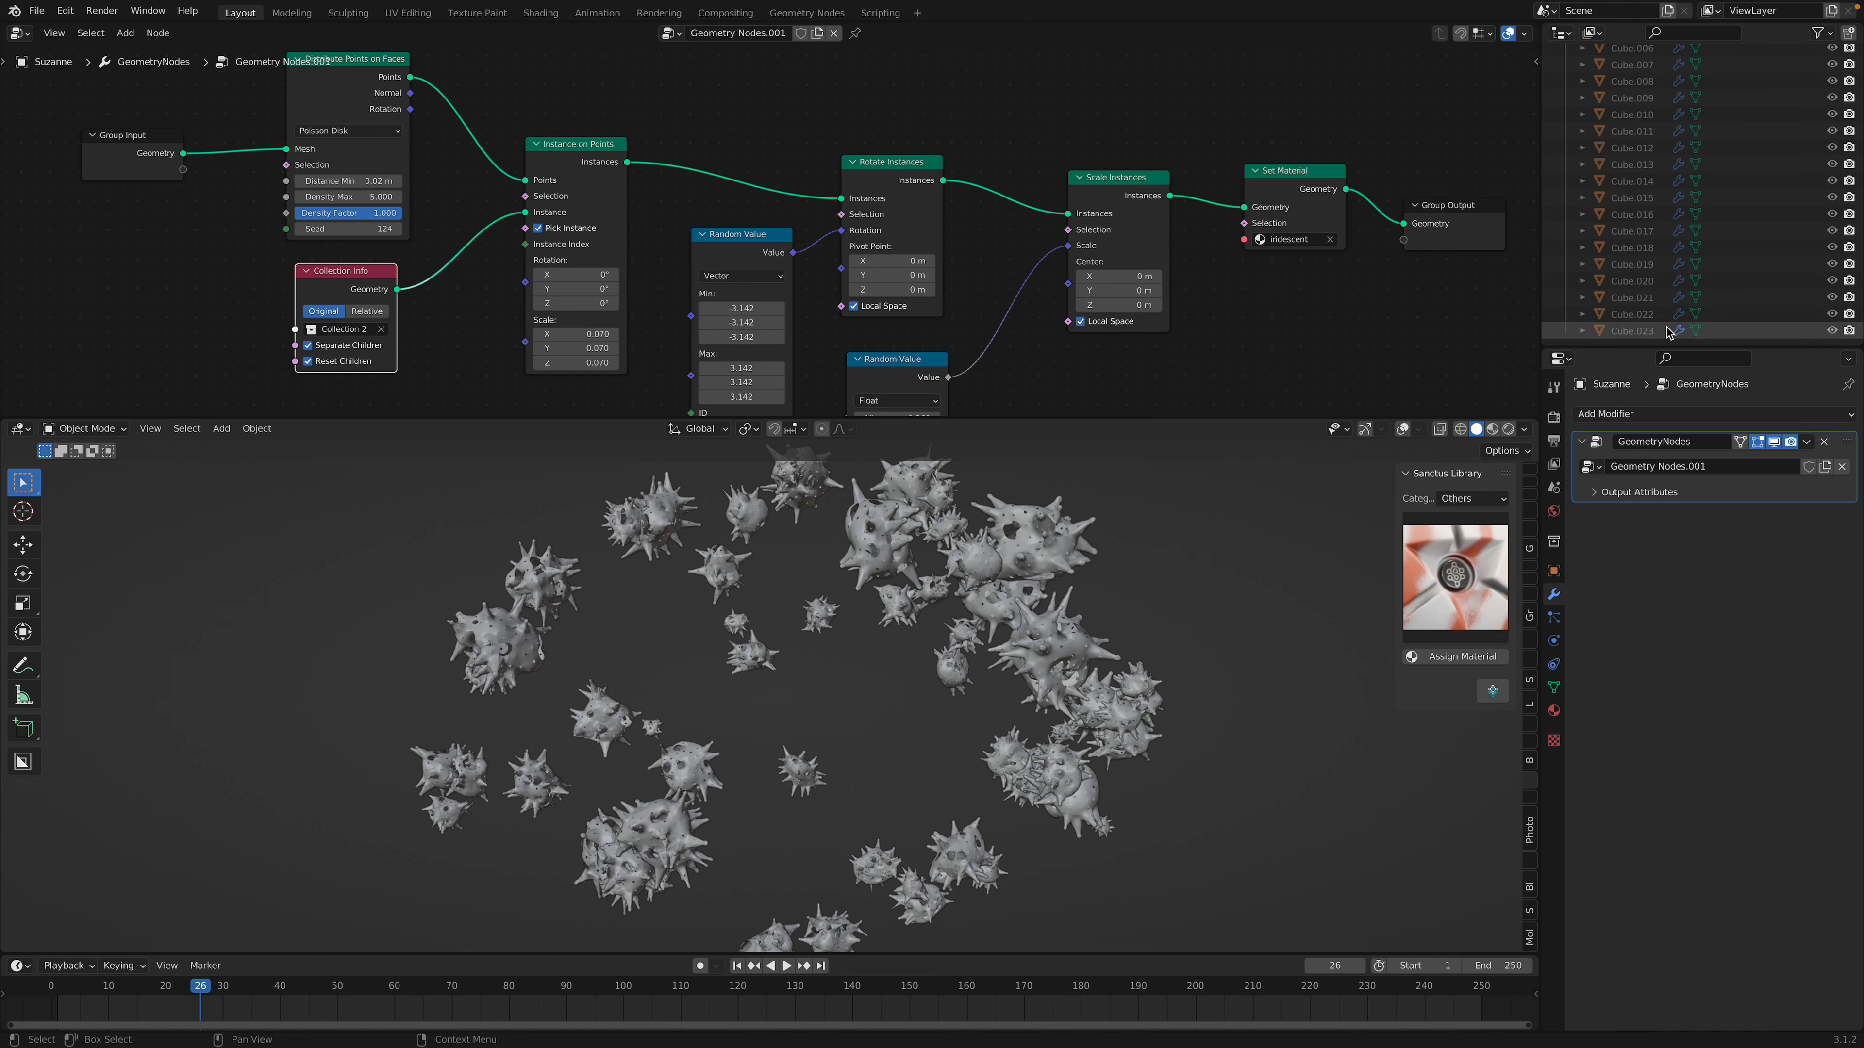
scroll(1648, 315, "up", 3)
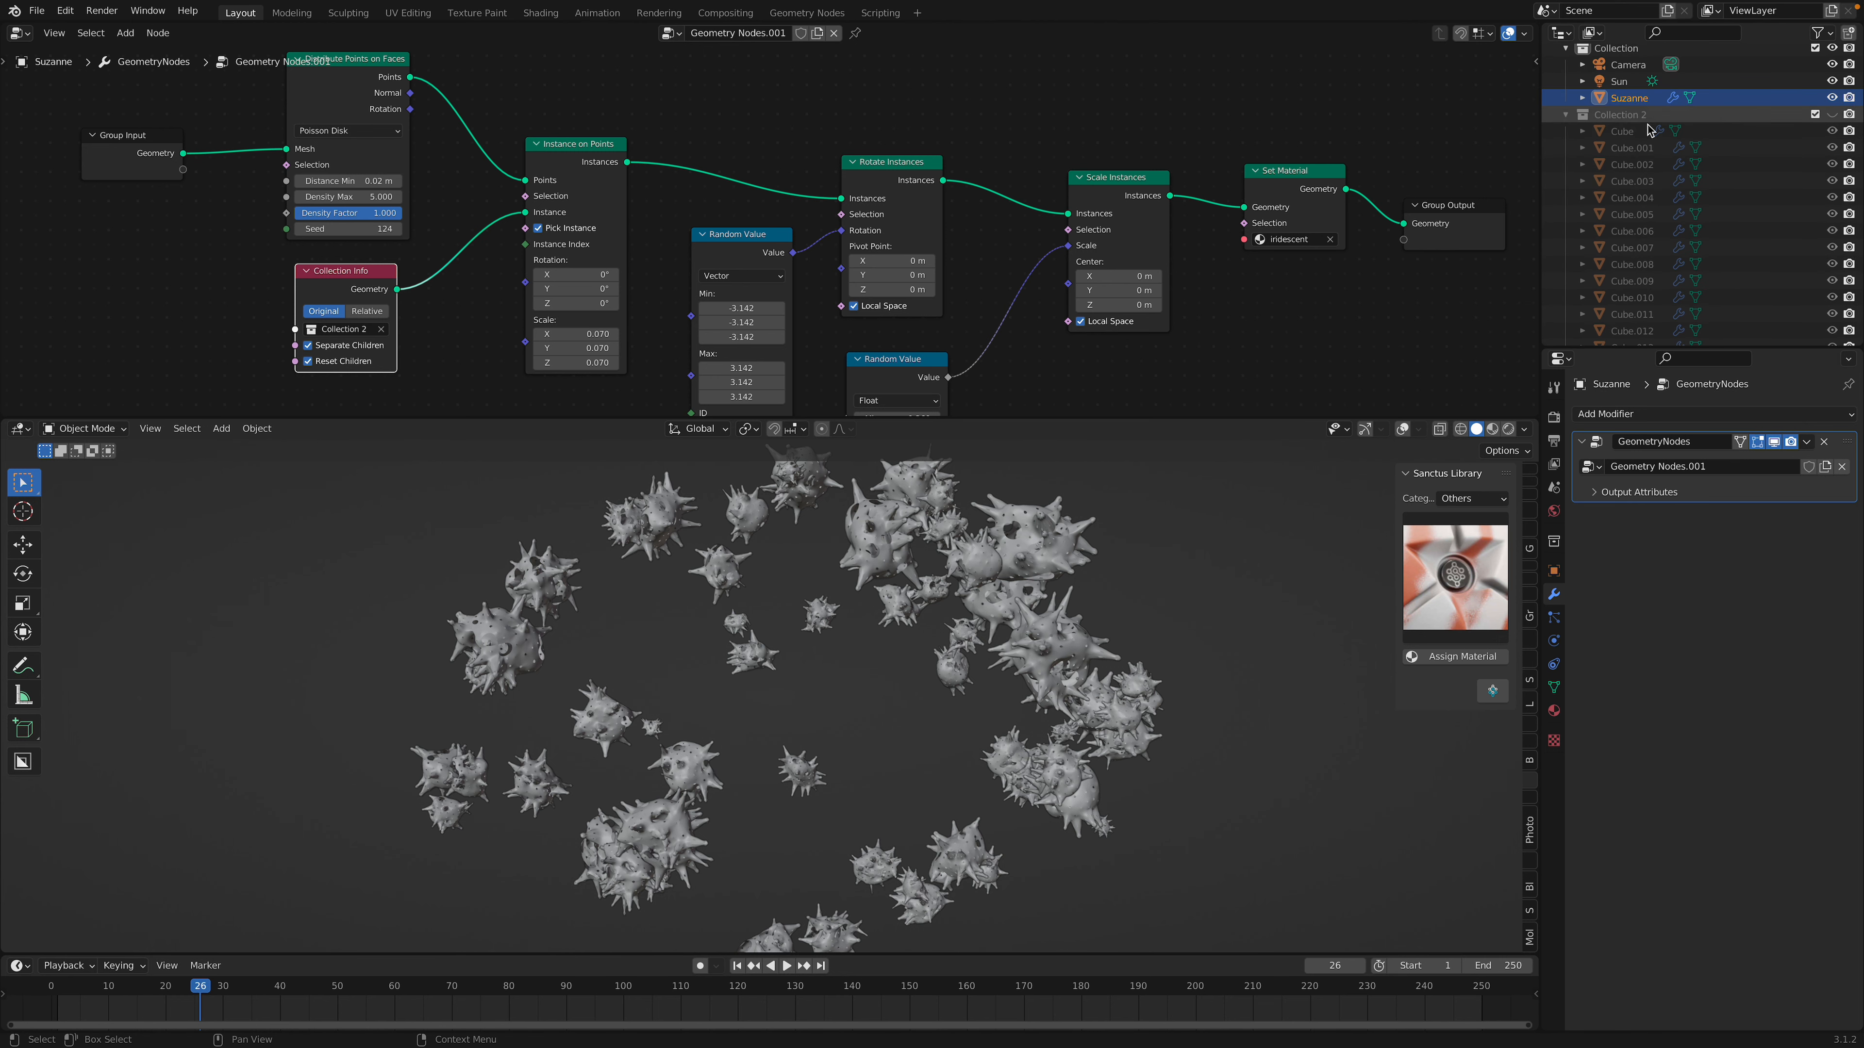
left_click(1831, 115)
scroll(999, 664, "down", 5)
middle_click_drag(998, 662, 1196, 734, "shift")
scroll(1193, 739, "down", 2)
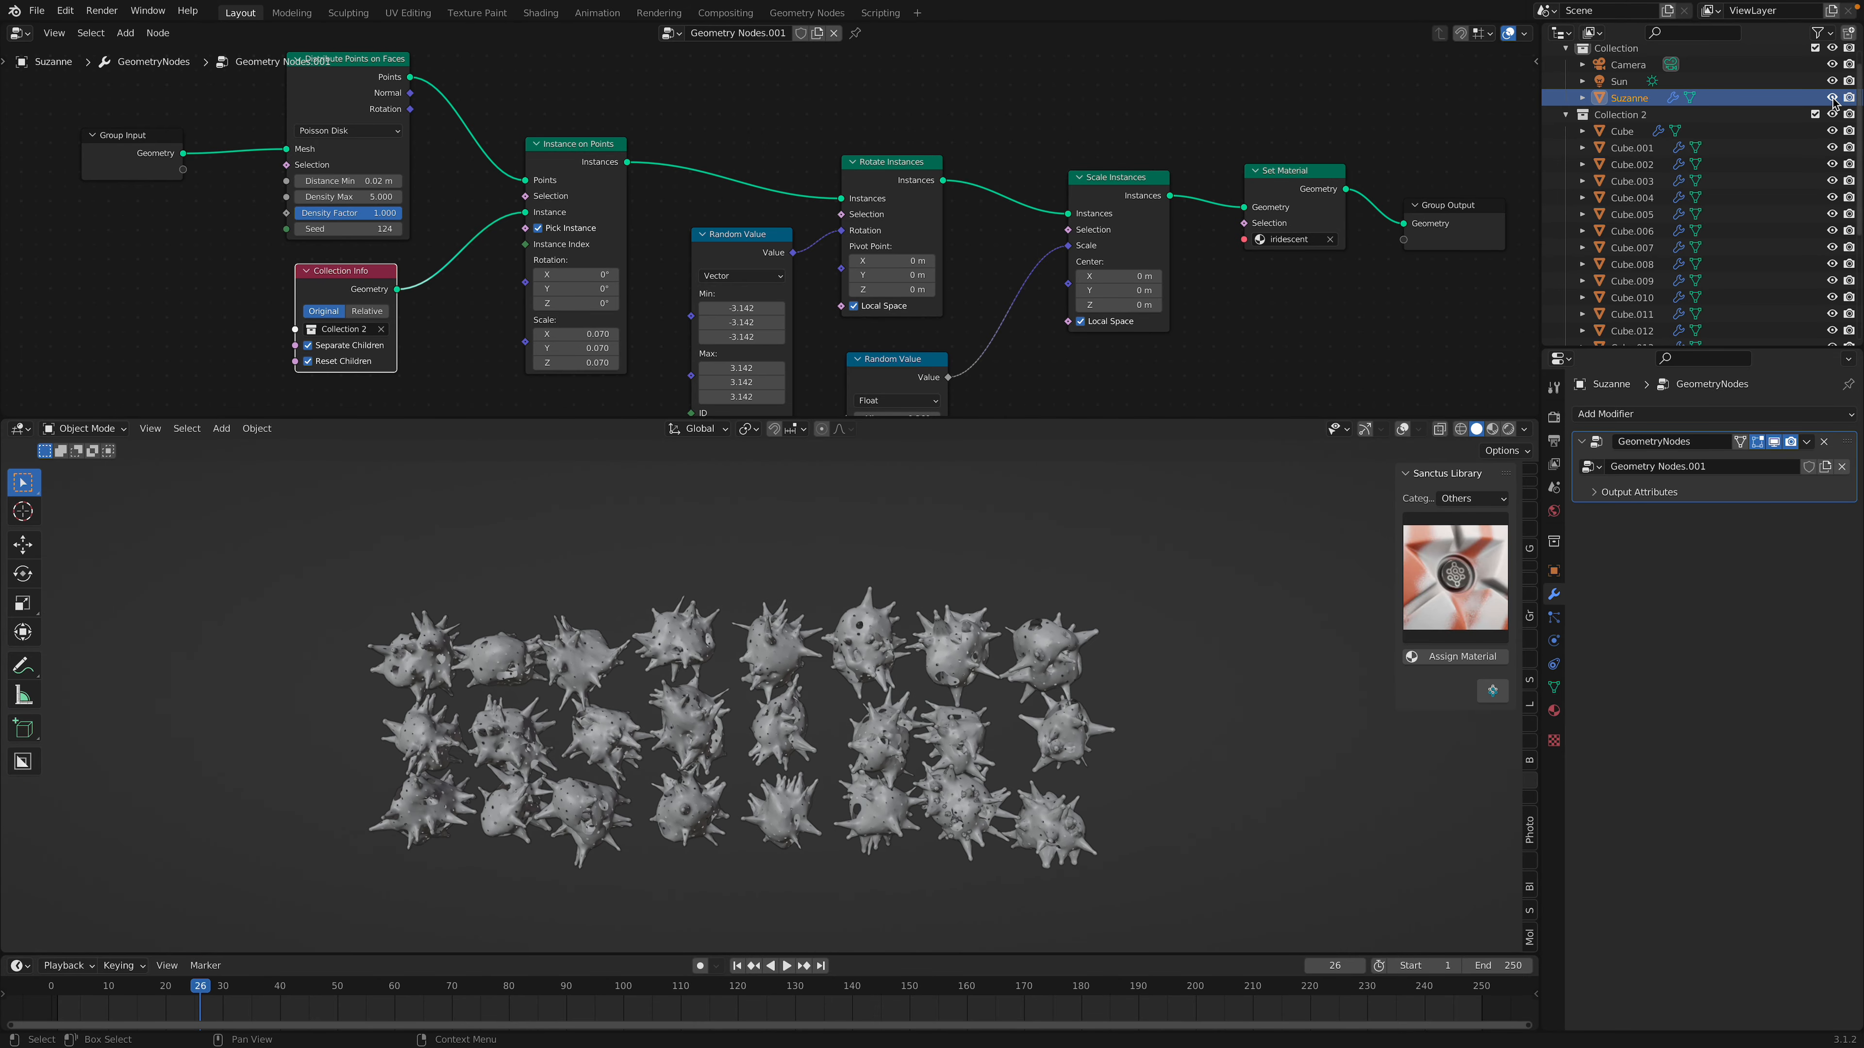
left_click(1832, 114)
scroll(1127, 691, "up", 4)
scroll(1119, 716, "up", 6)
middle_click_drag(1127, 691, 944, 692, "shift")
middle_click_drag(809, 588, 866, 596)
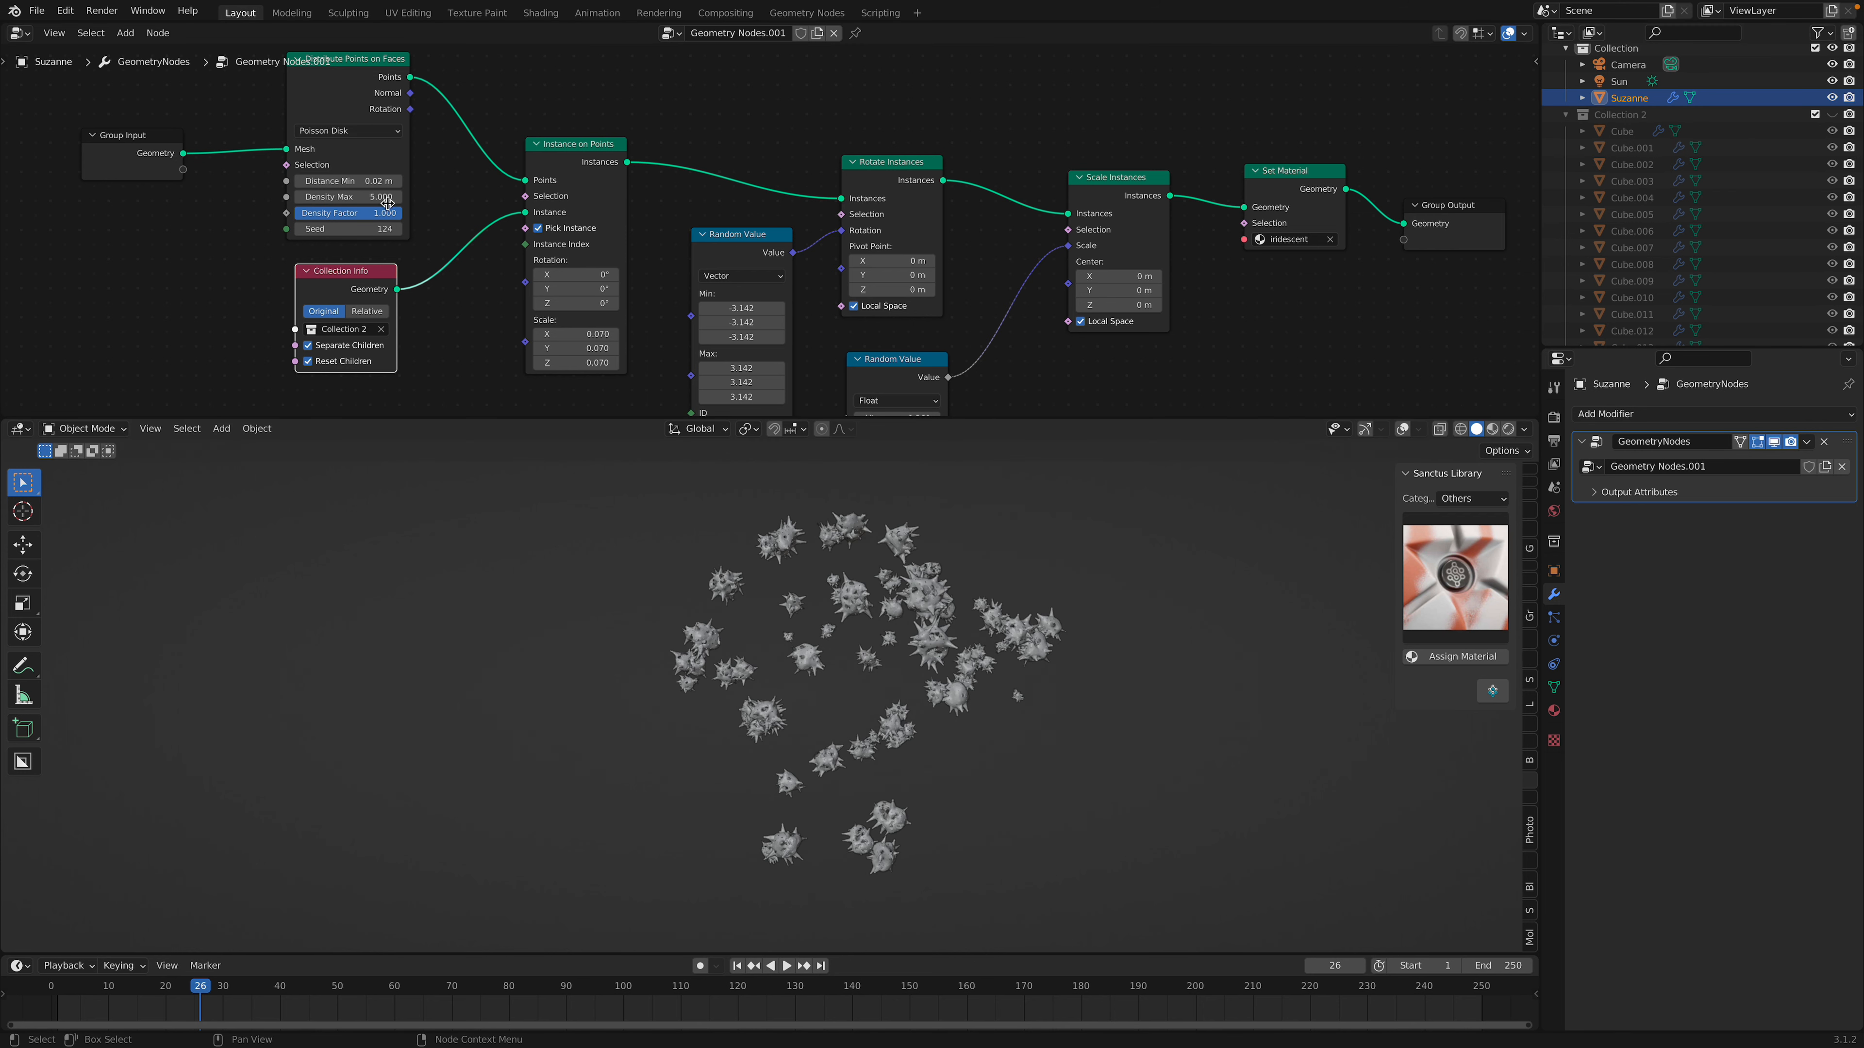
- Set the Distribute Points on Faces node to Distance Min 0.2 m, Density Max 63.8 and Seed 198
mouse_move(345, 196)
left_mouse_down()
mouse_move(407, 197)
mouse_move(363, 196)
mouse_move(371, 182)
left_mouse_up()
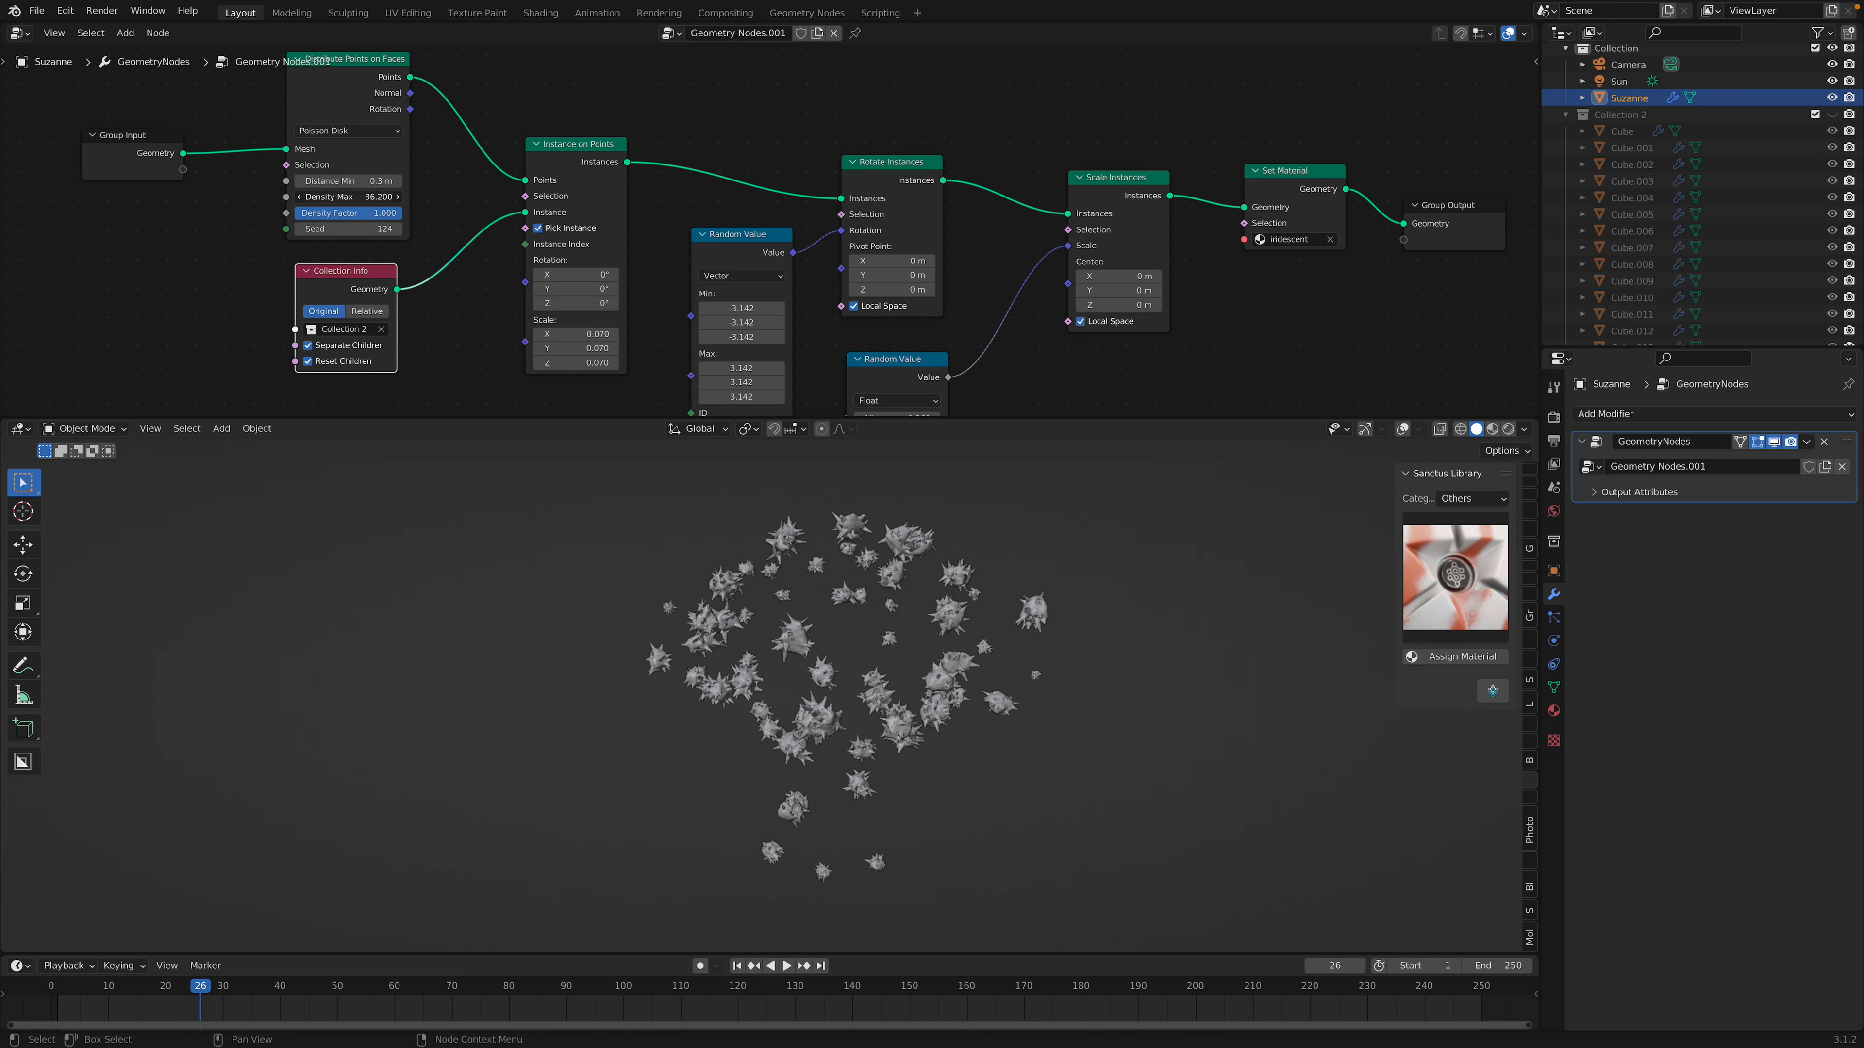
left_click_drag(349, 197, 354, 222)
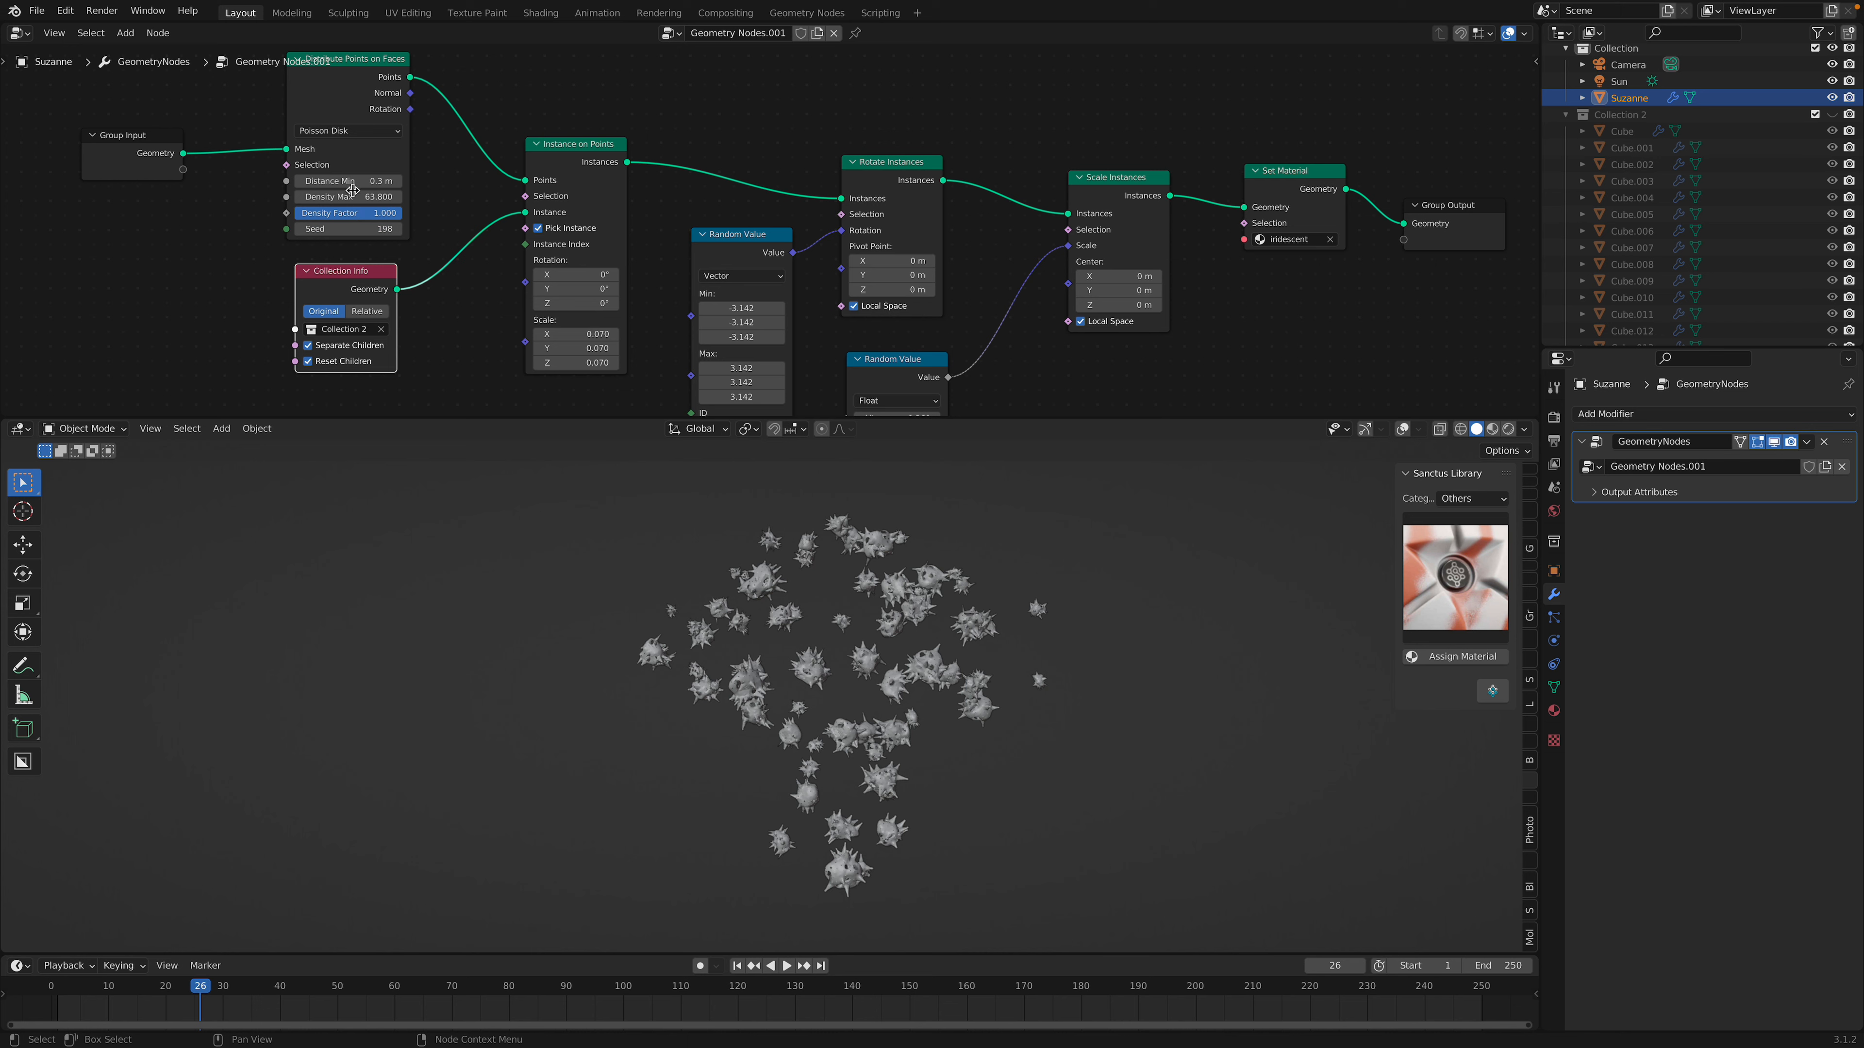
left_click_drag(349, 181, 340, 182, "shift")
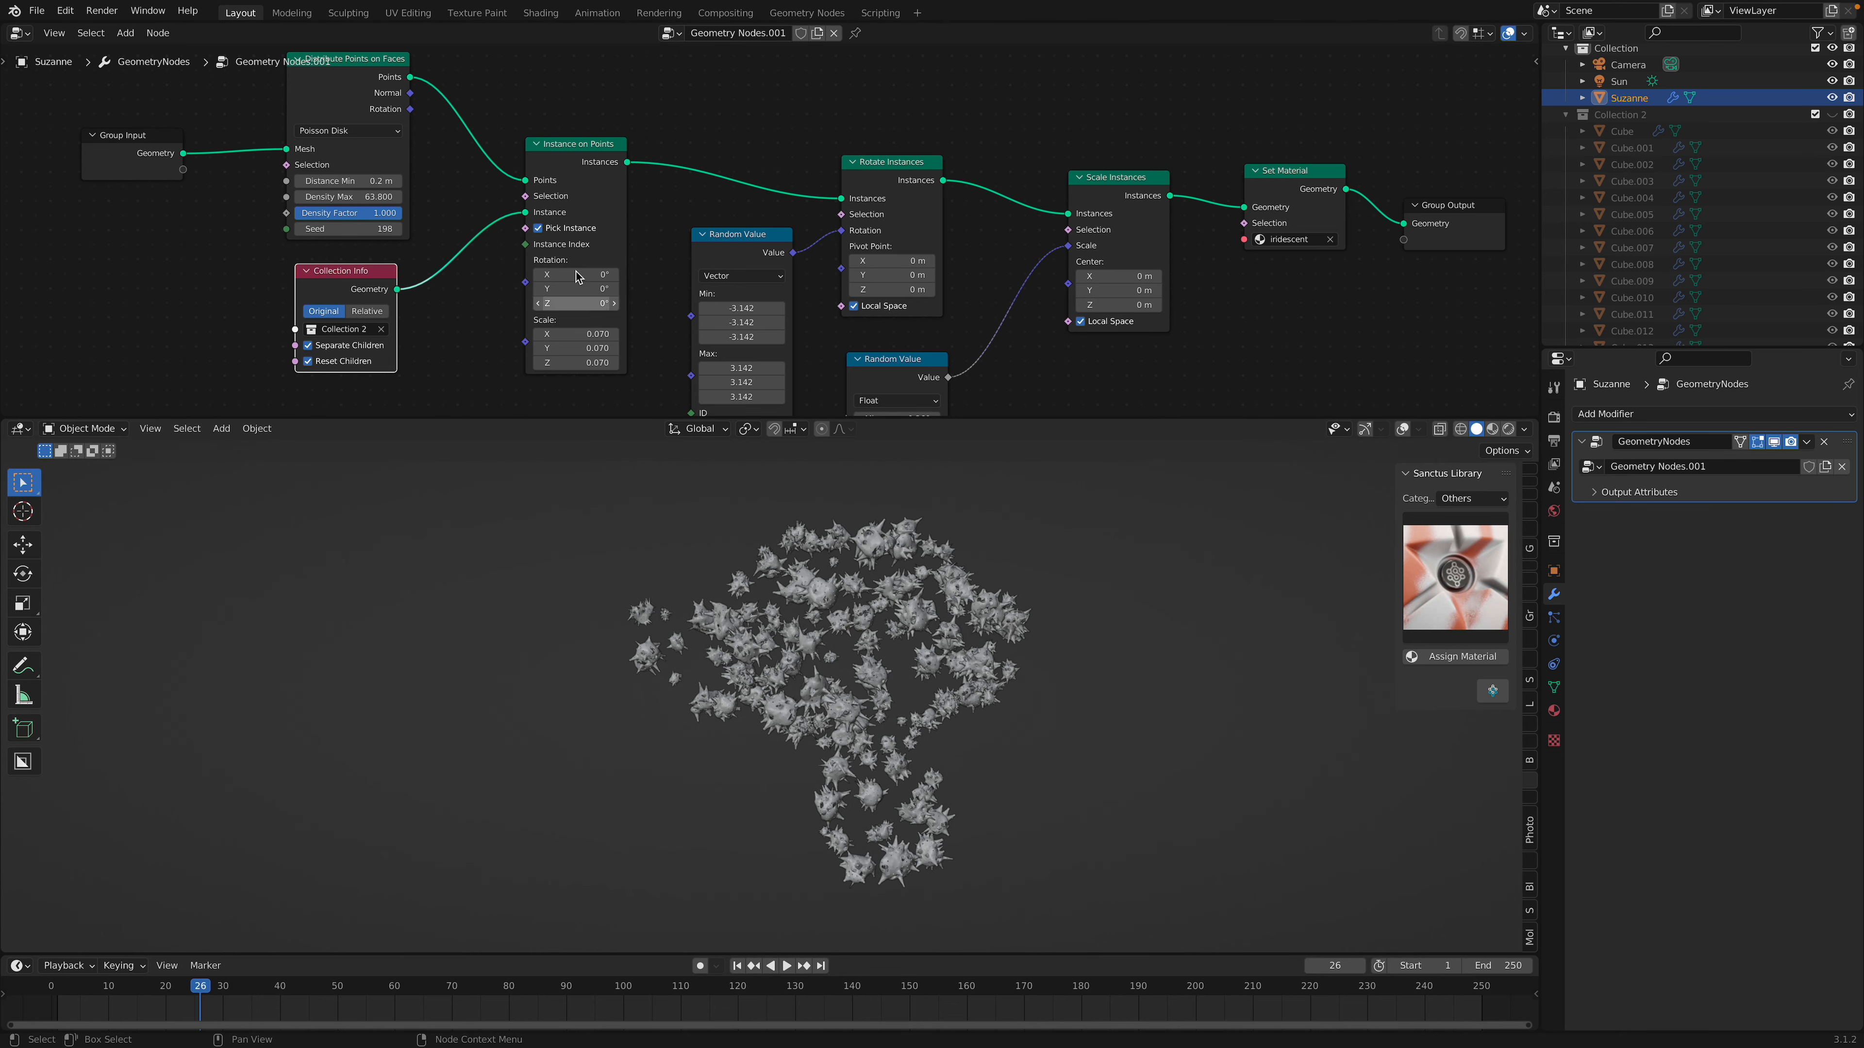
- Set the X, Y and Z scale of the Instance on Points node to 0.090
middle_click_drag(576, 276, 485, 231)
mouse_move(486, 289)
left_mouse_down("shift")
mouse_move(485, 317)
mouse_move(398, 317)
mouse_move(589, 317)
mouse_move(500, 317)
left_mouse_up("shift")
middle_click_drag(990, 749, 827, 547)
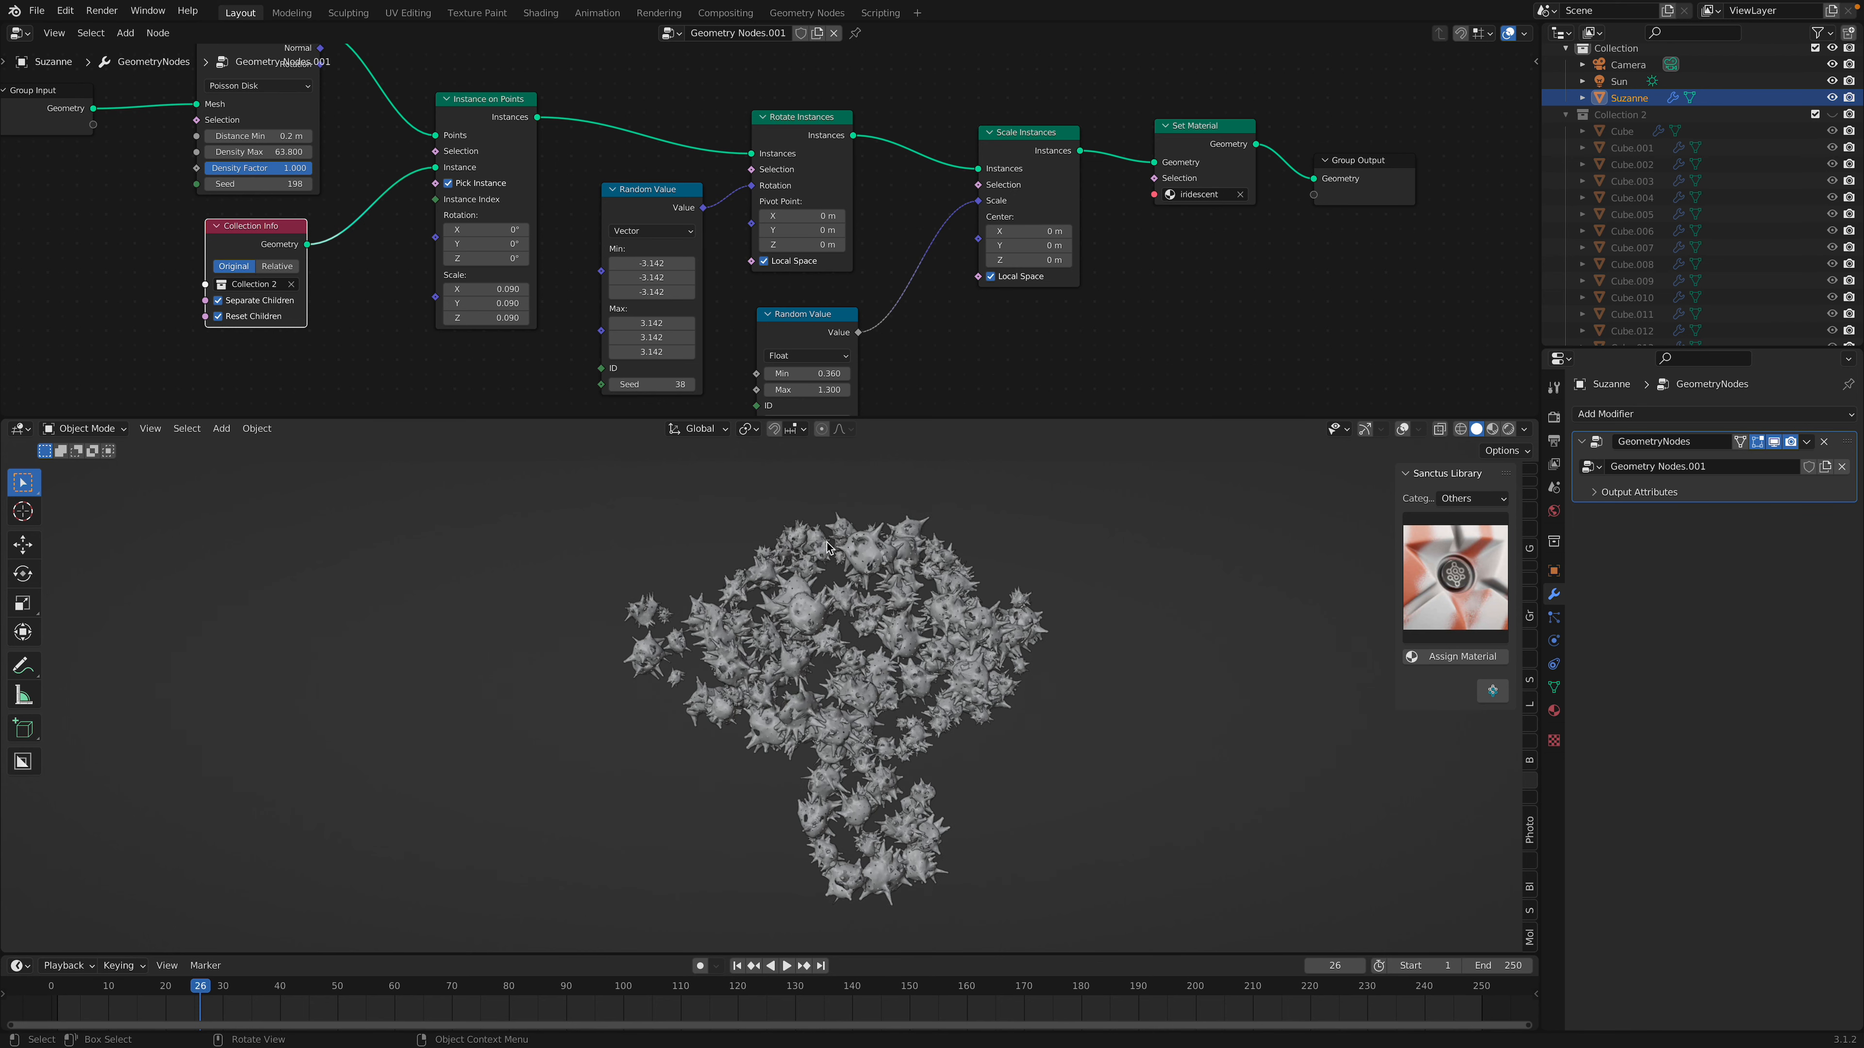
- Set the seed of the rotation's vector Random Value to 138, moving that node and Rotate Instances slightly up and left
left_click_drag(642, 210, 620, 192)
left_click_drag(631, 367, 689, 367)
left_click_drag(817, 125, 793, 101)
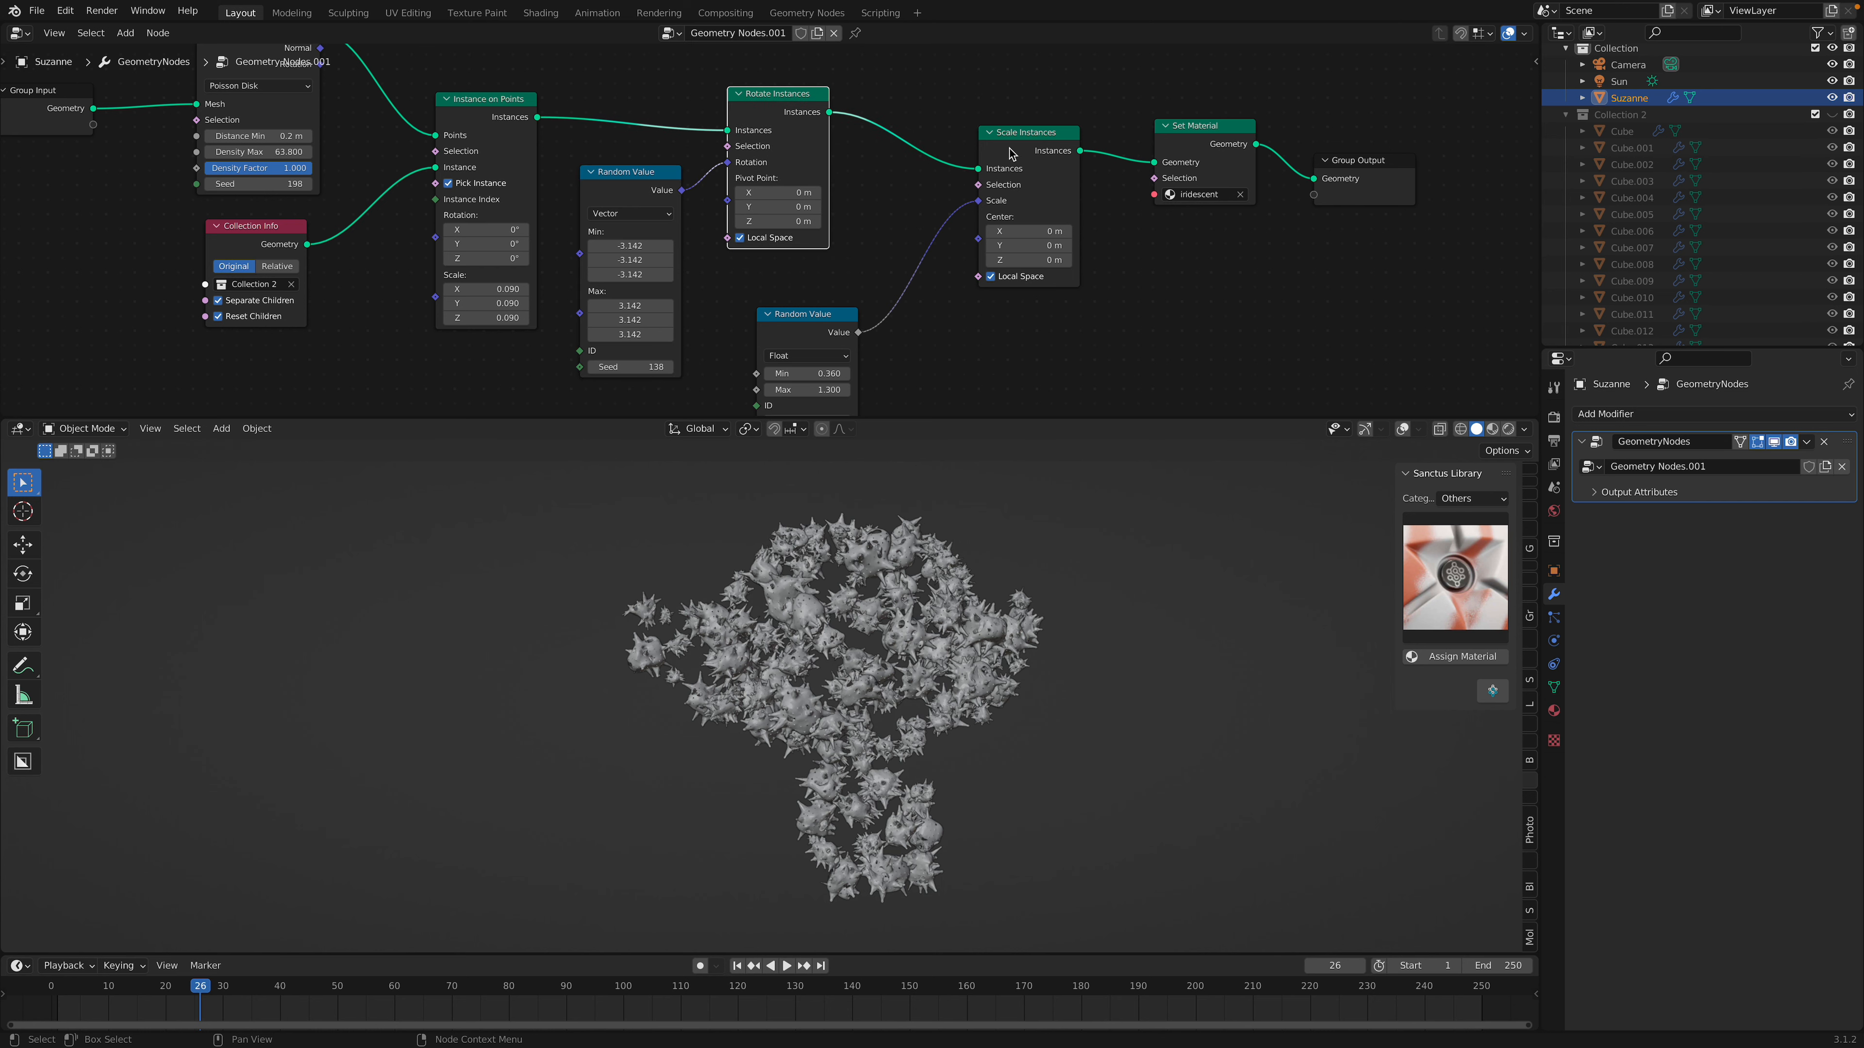
- Move the Scale Instances node up and left, and set its float Random Value to Max 1.260 and Seed 94
left_click_drag(1010, 154, 981, 125)
middle_click_drag(827, 296, 828, 249)
mouse_move(807, 374)
left_mouse_down()
mouse_move(873, 374)
mouse_move(800, 343)
left_mouse_up()
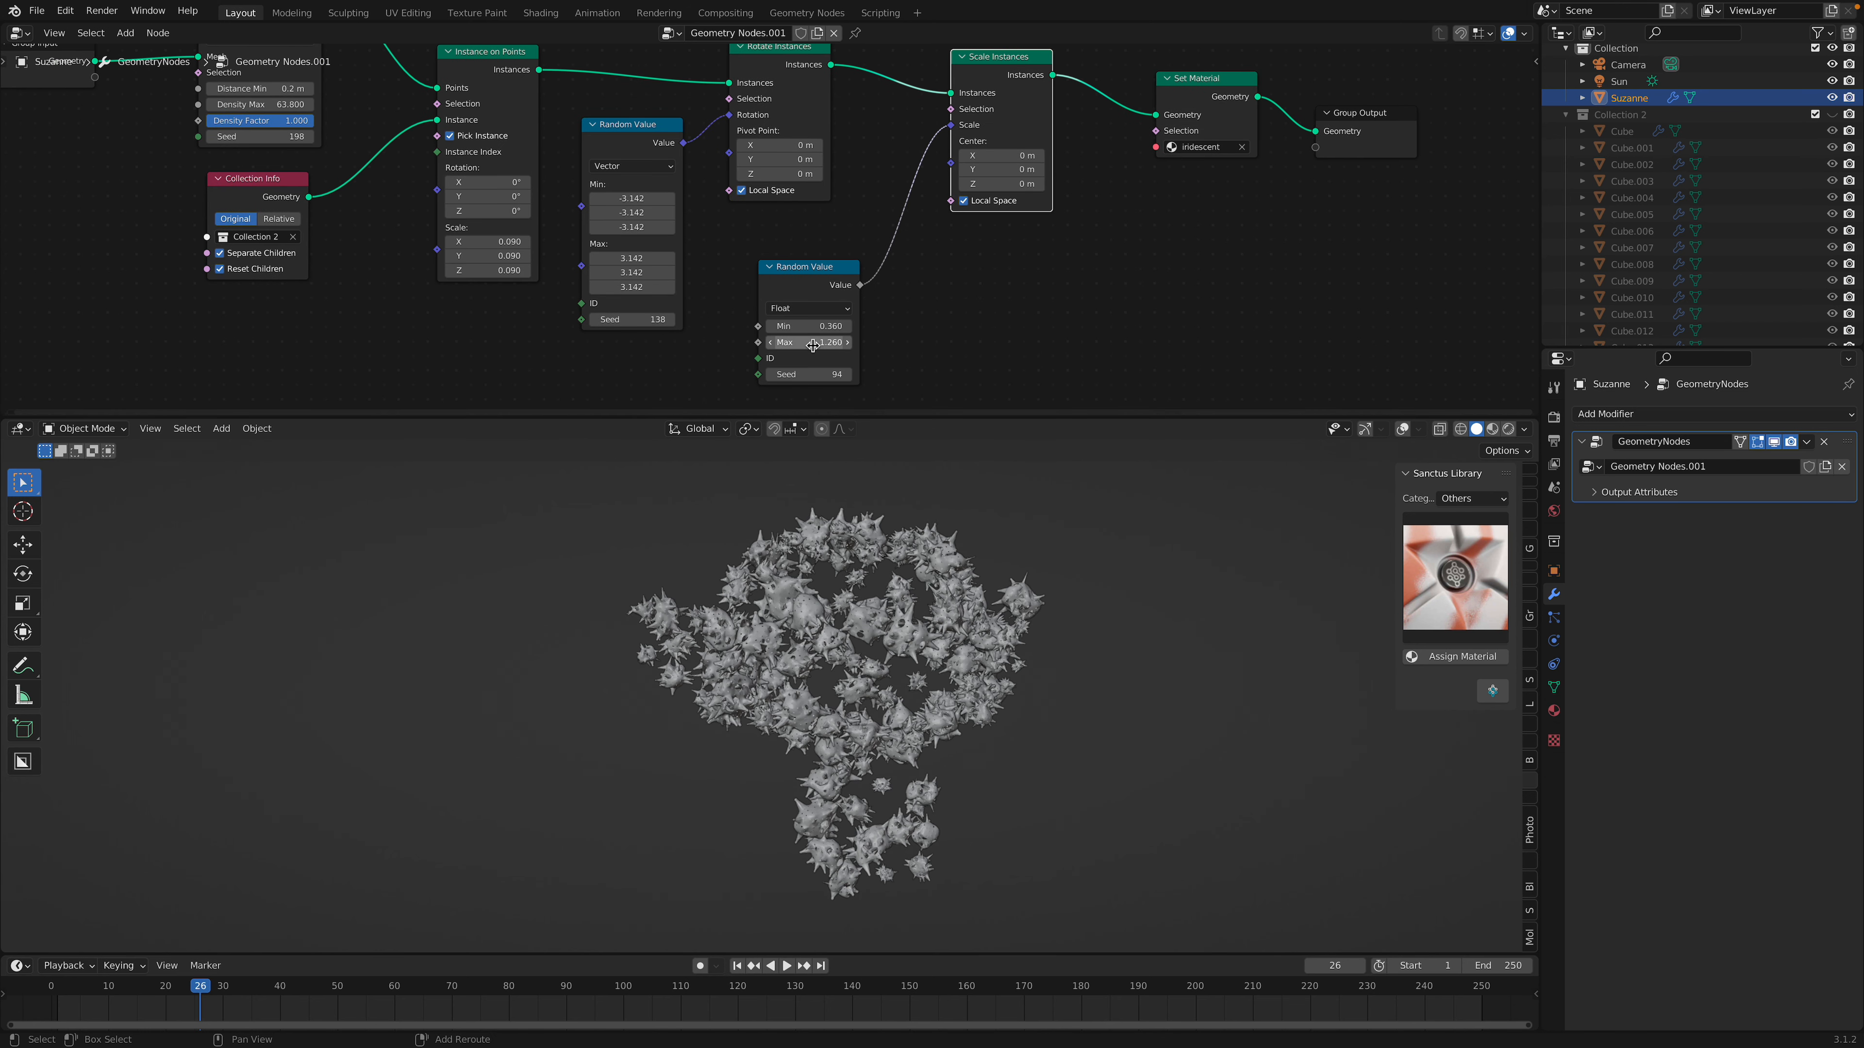
- Shift the Set Material node slightly, check its iridescent material, and frame the whole node tree
middle_click_drag(1032, 195, 950, 259)
left_click_drag(1104, 147, 1093, 153)
middle_click_drag(1211, 158, 872, 212)
scroll(807, 266, "up", 8)
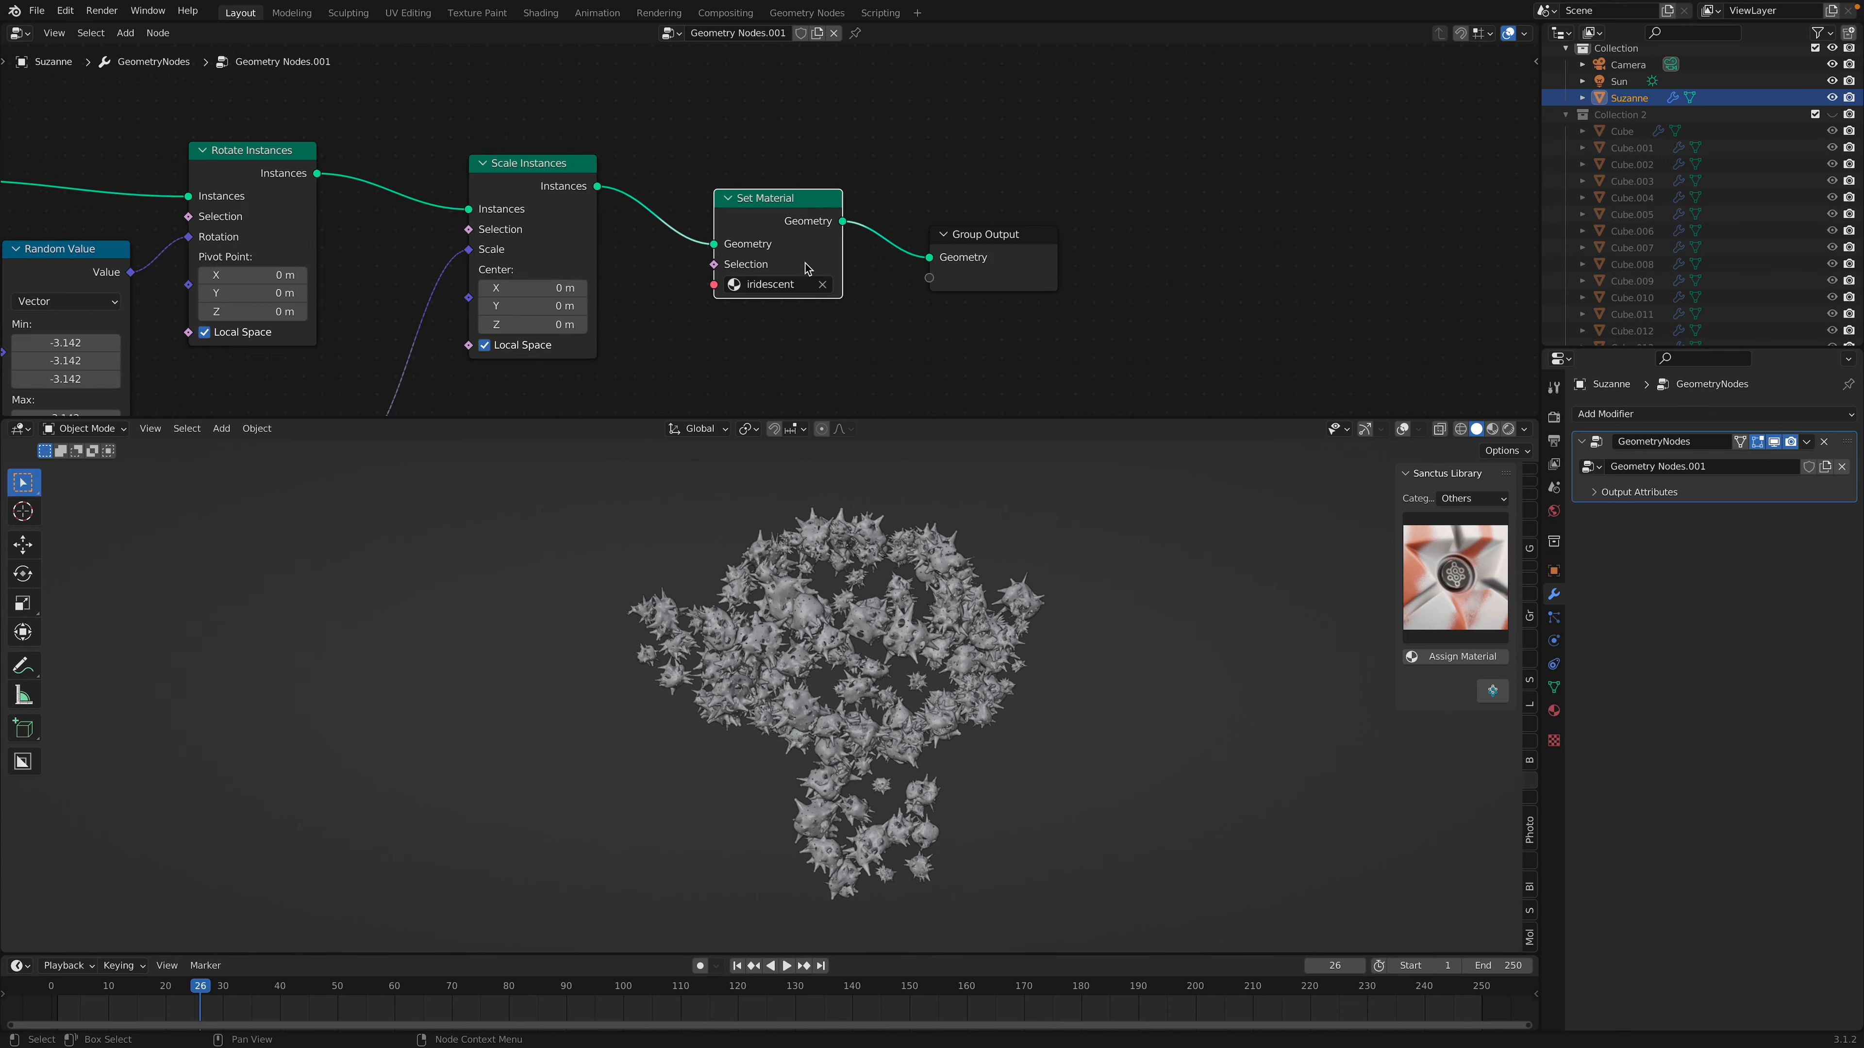
scroll(707, 296, "down", 7)
key("Home")
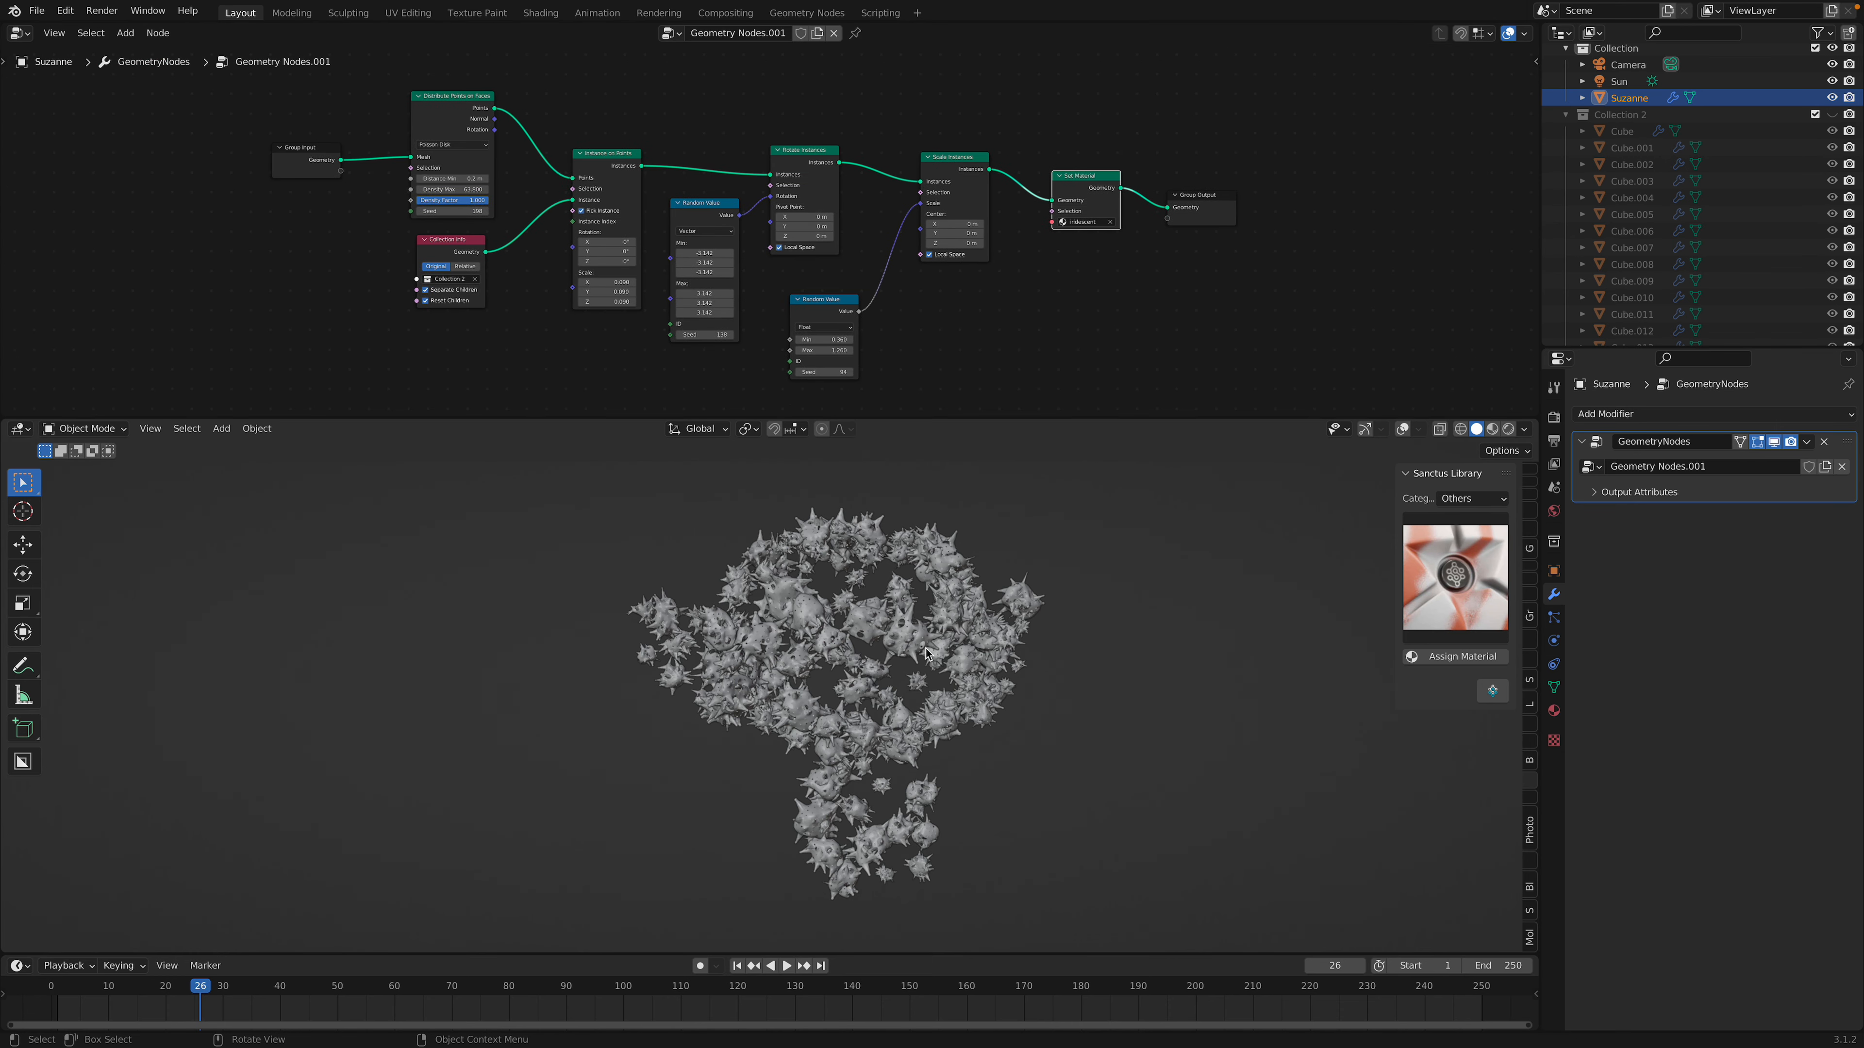
- Hide Suzanne and show Collection 2 so the full set of spiky source objects is in view
left_click(1832, 98)
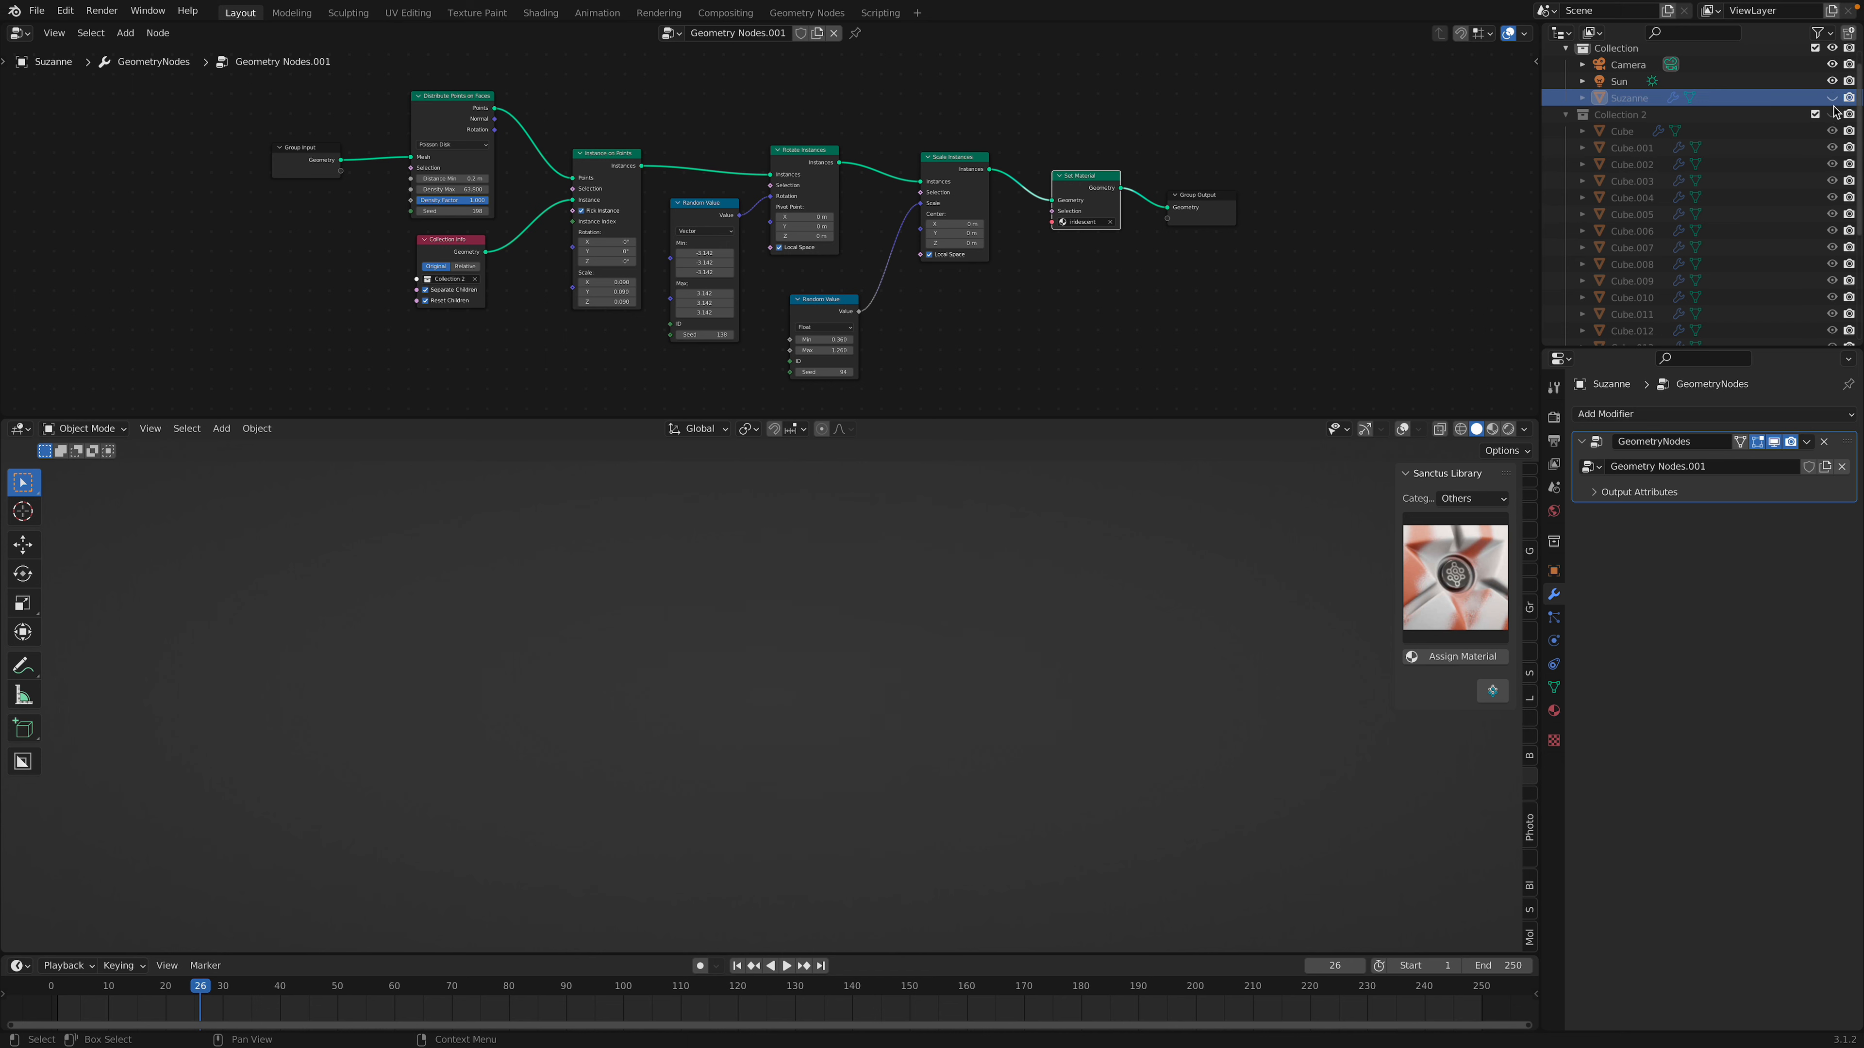
left_click(1832, 113)
scroll(1042, 631, "down", 8)
scroll(1074, 728, "down", 3)
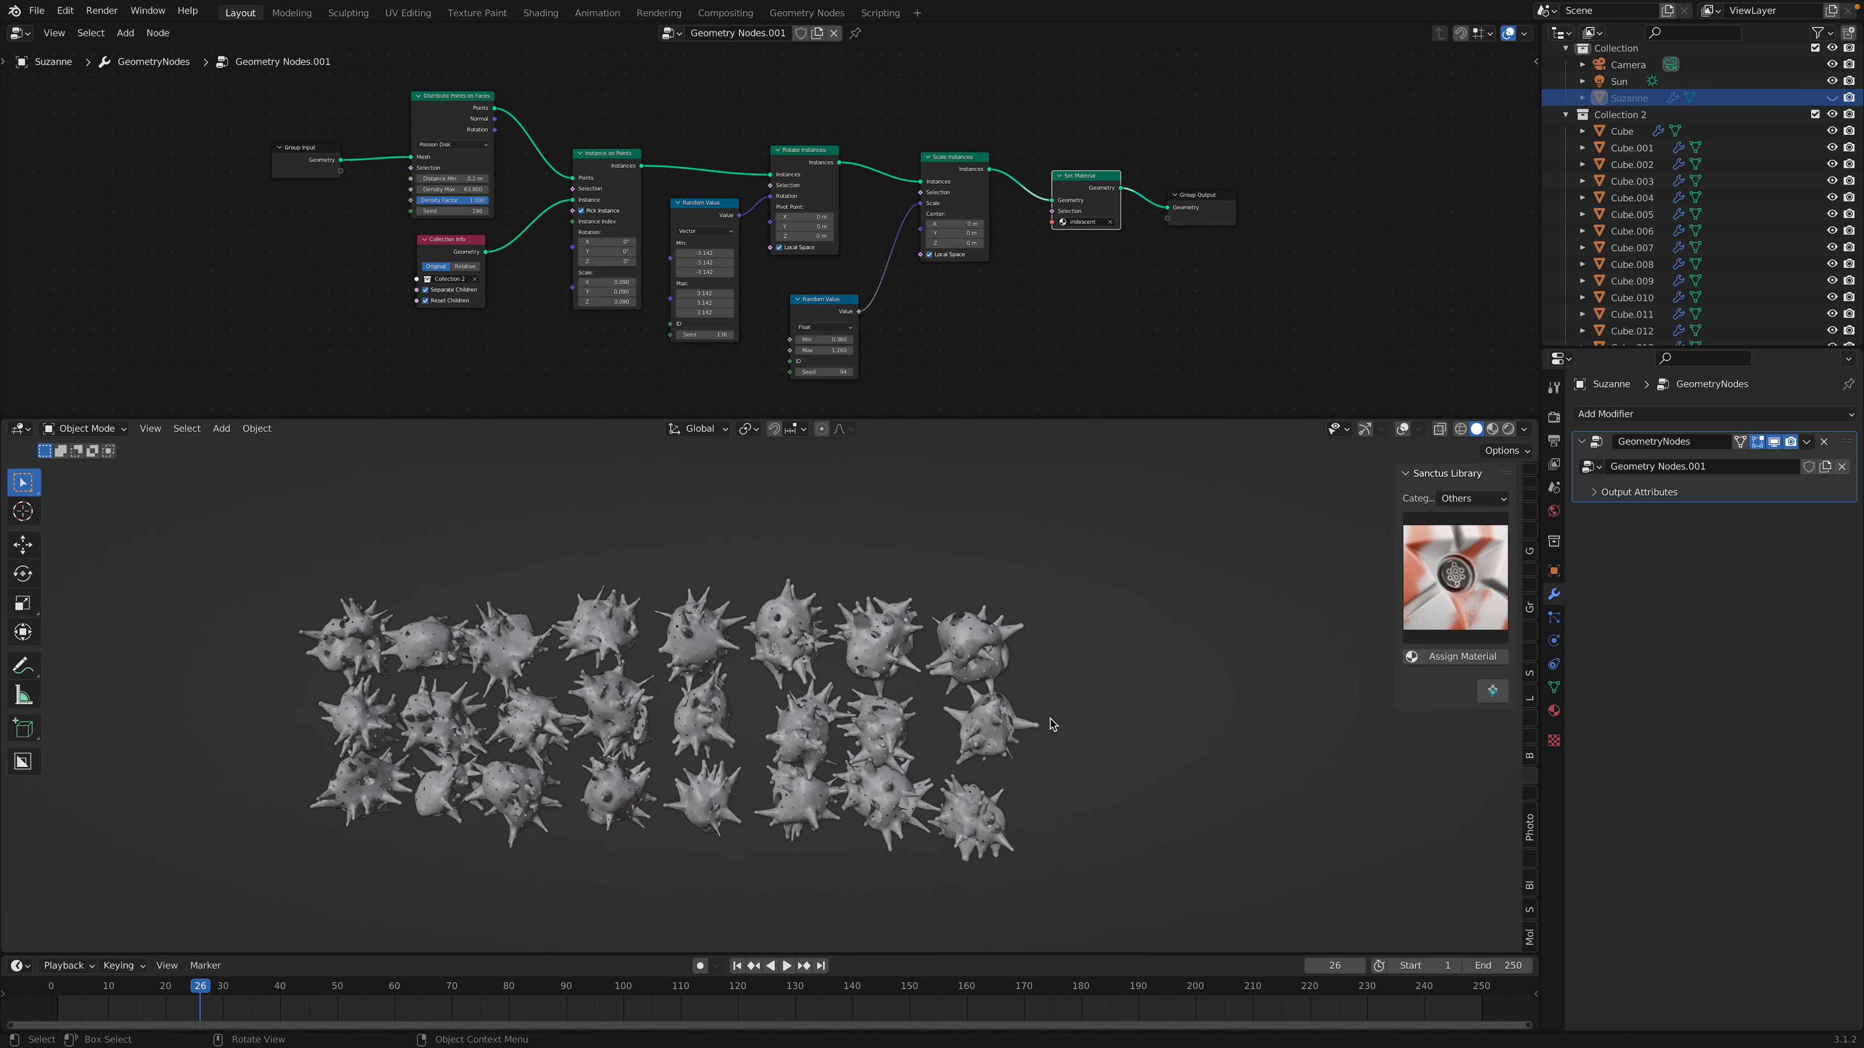
- Turn on the viewport overlays and inspect the spiky objects' colours in rendered shading, ending back in solid shading
left_click(1402, 430)
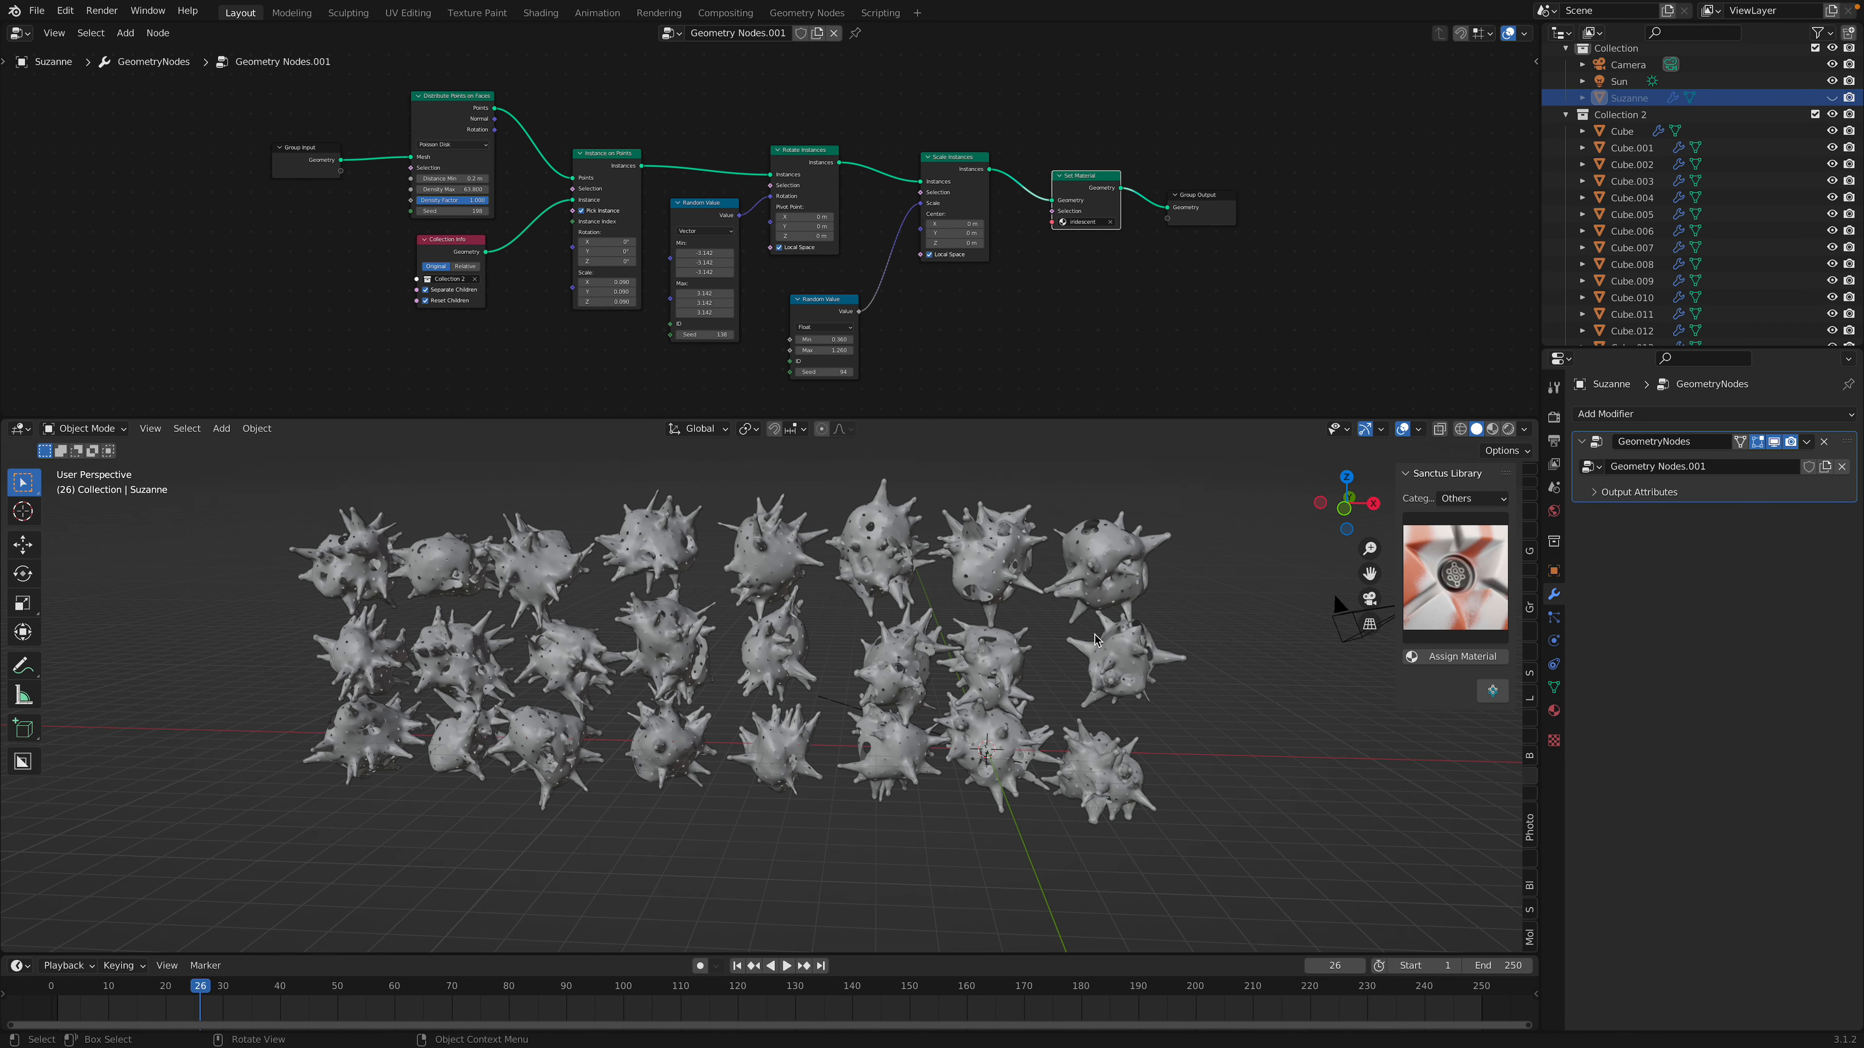
left_click(1508, 429)
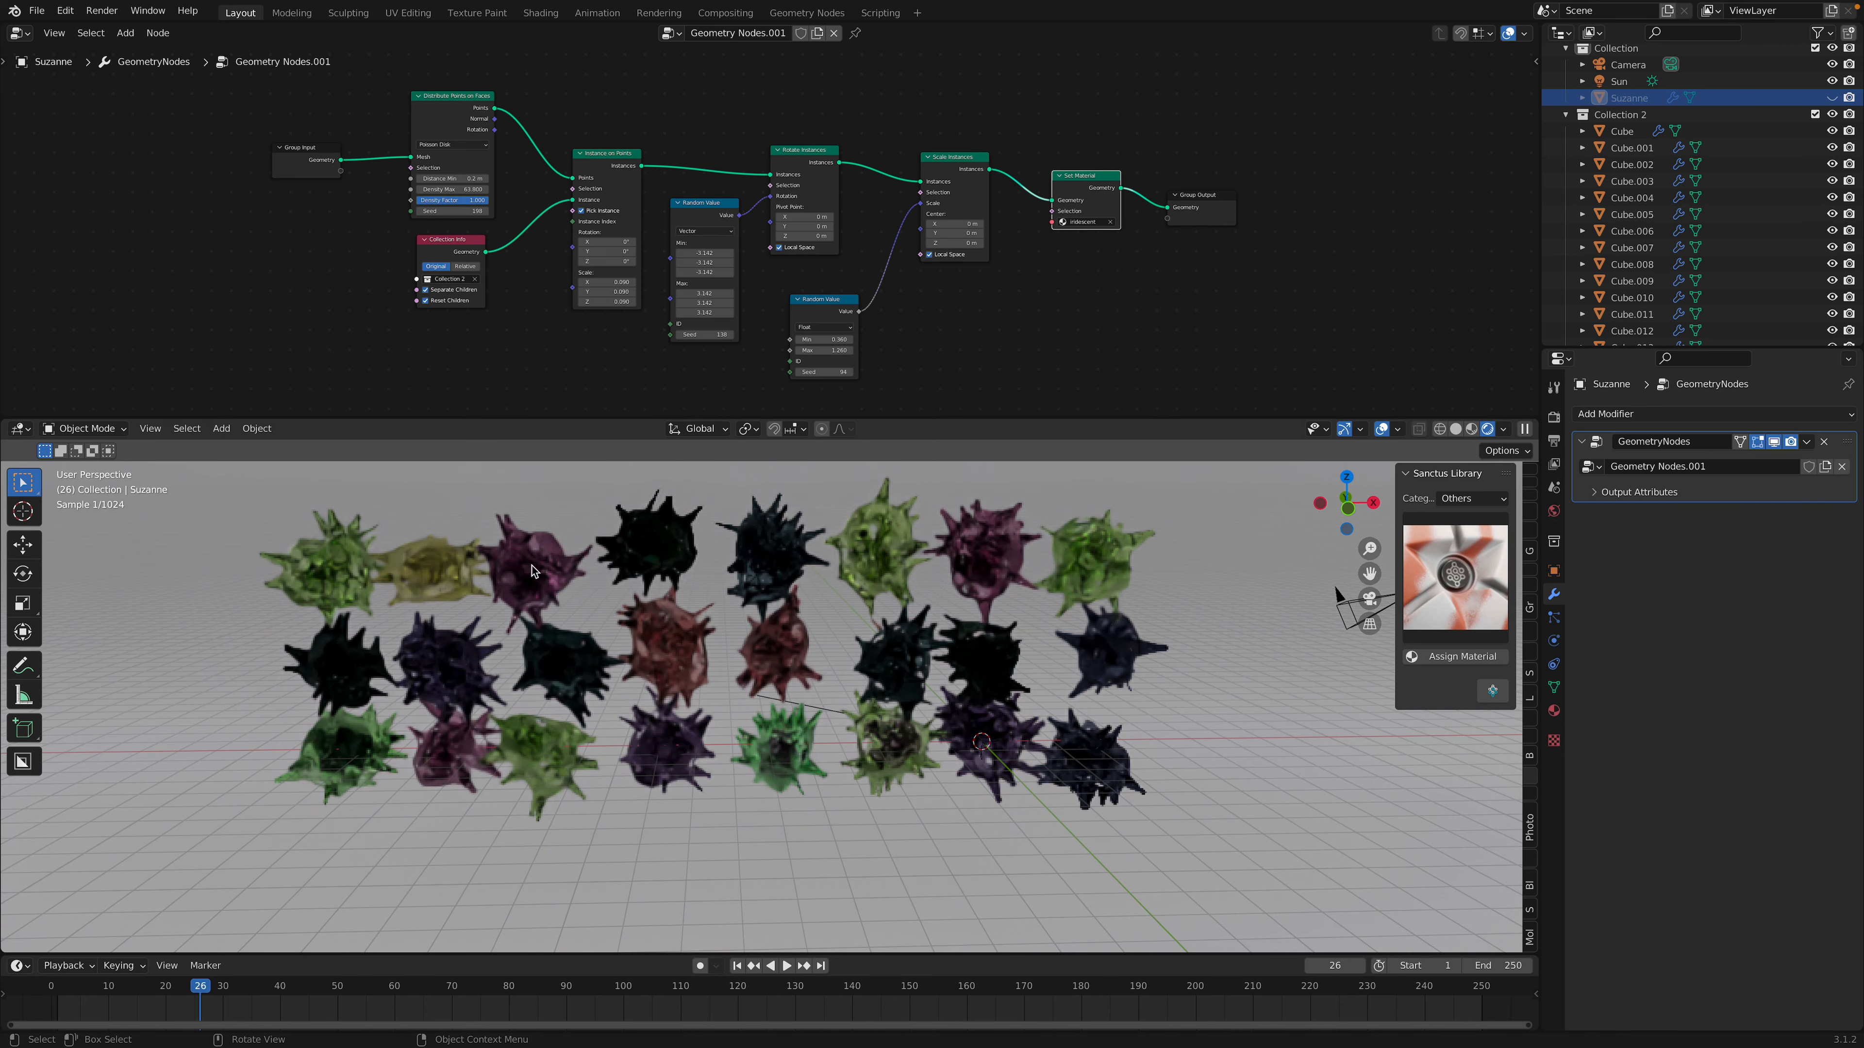
scroll(881, 660, "up", 6)
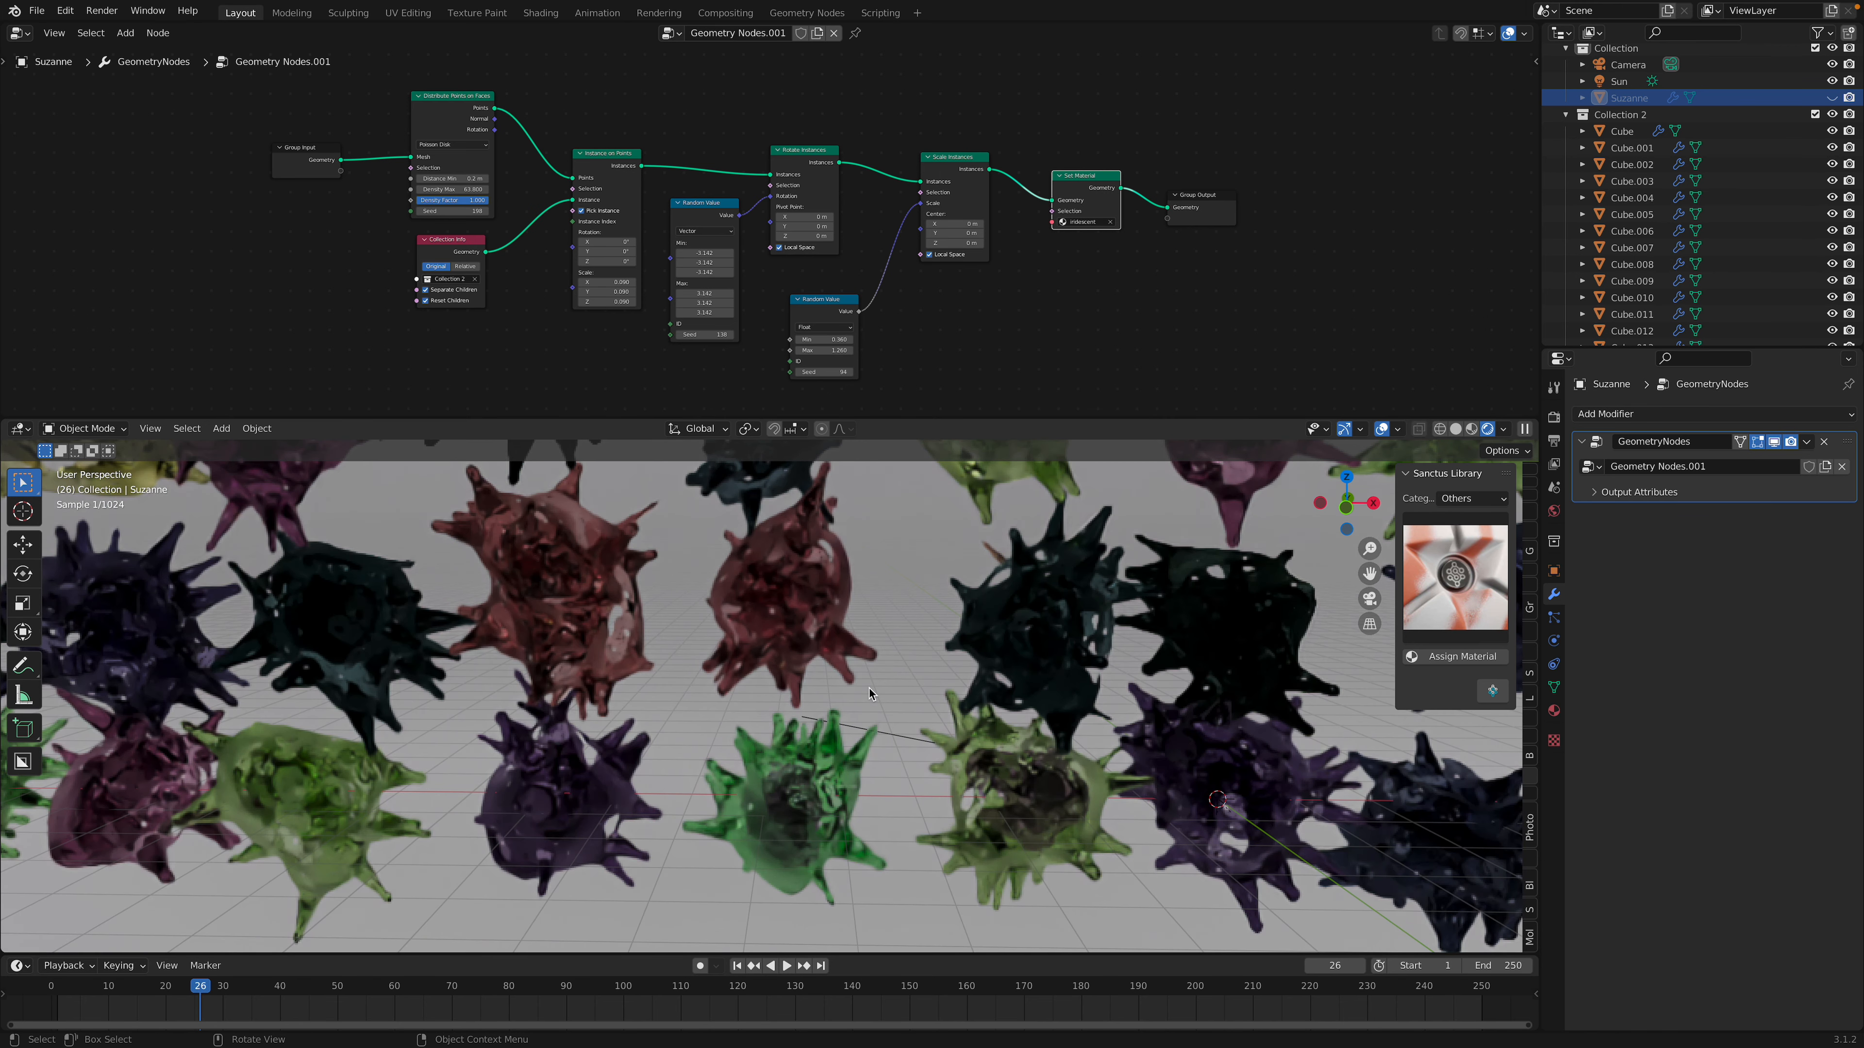
scroll(766, 598, "up", 2)
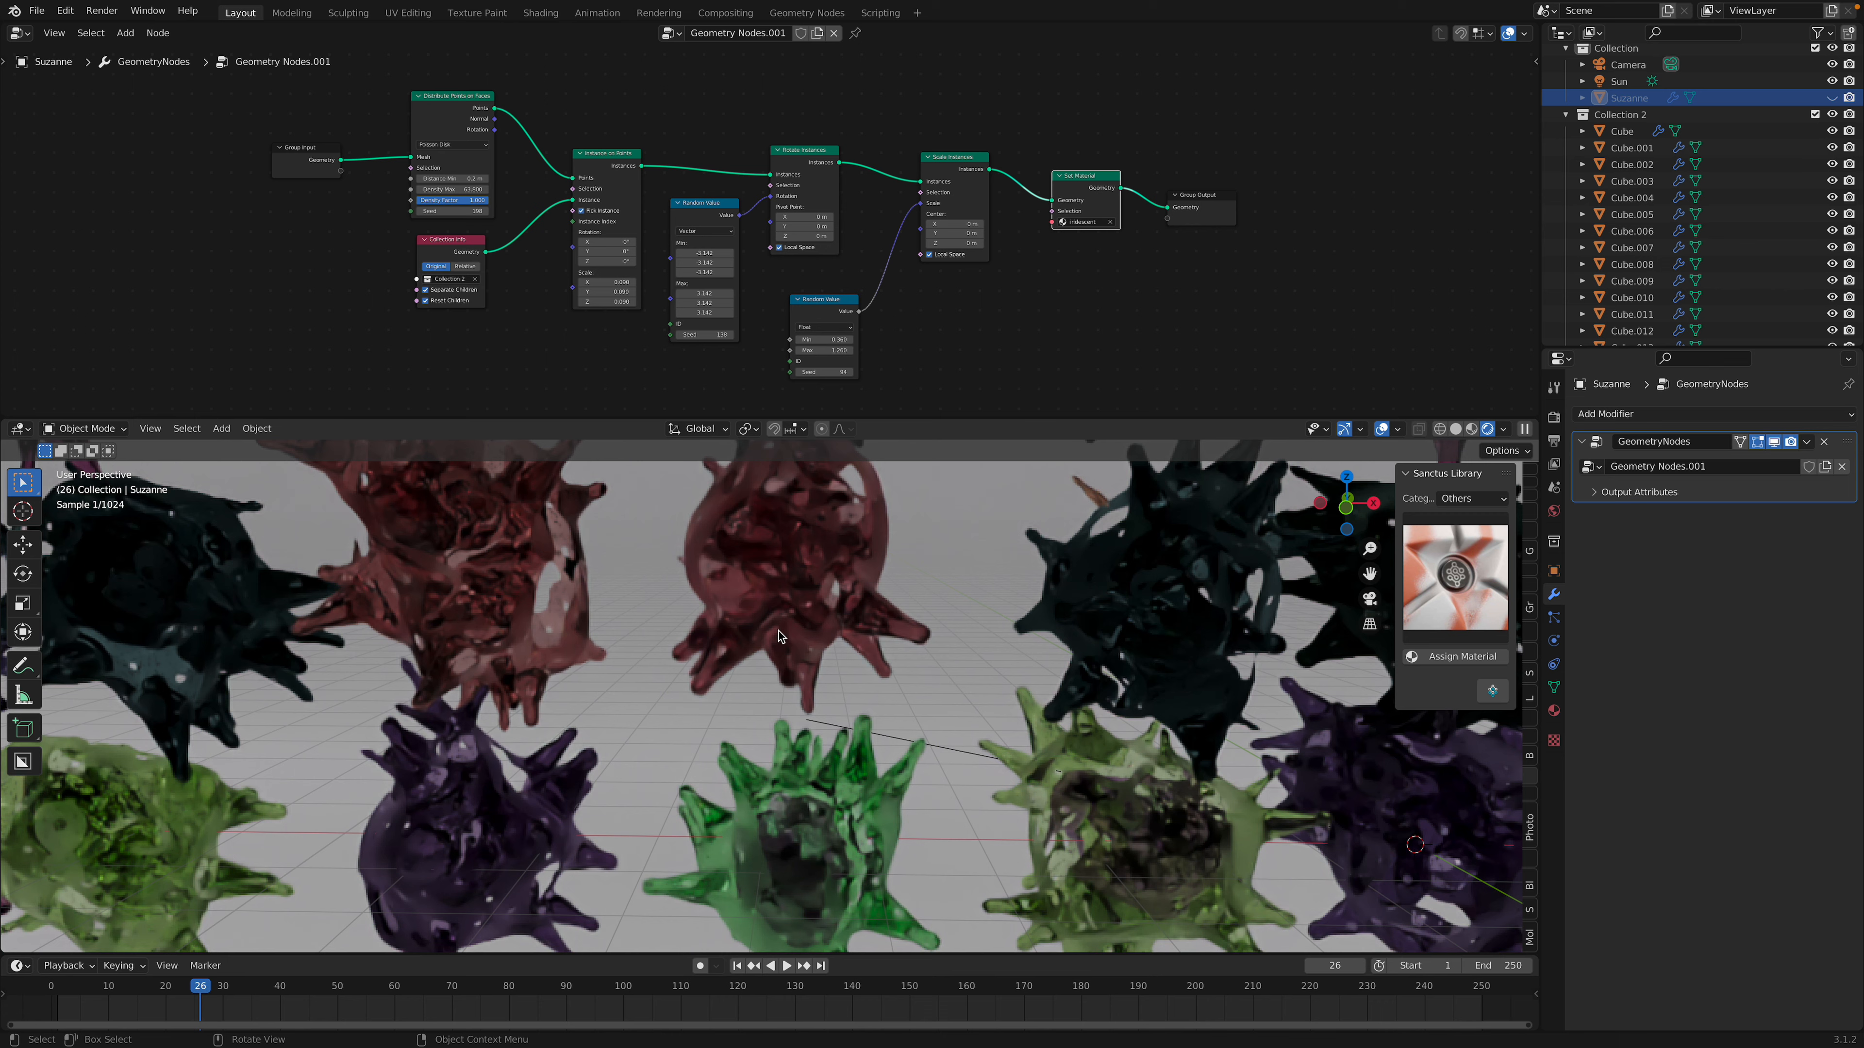
scroll(769, 606, "down", 8)
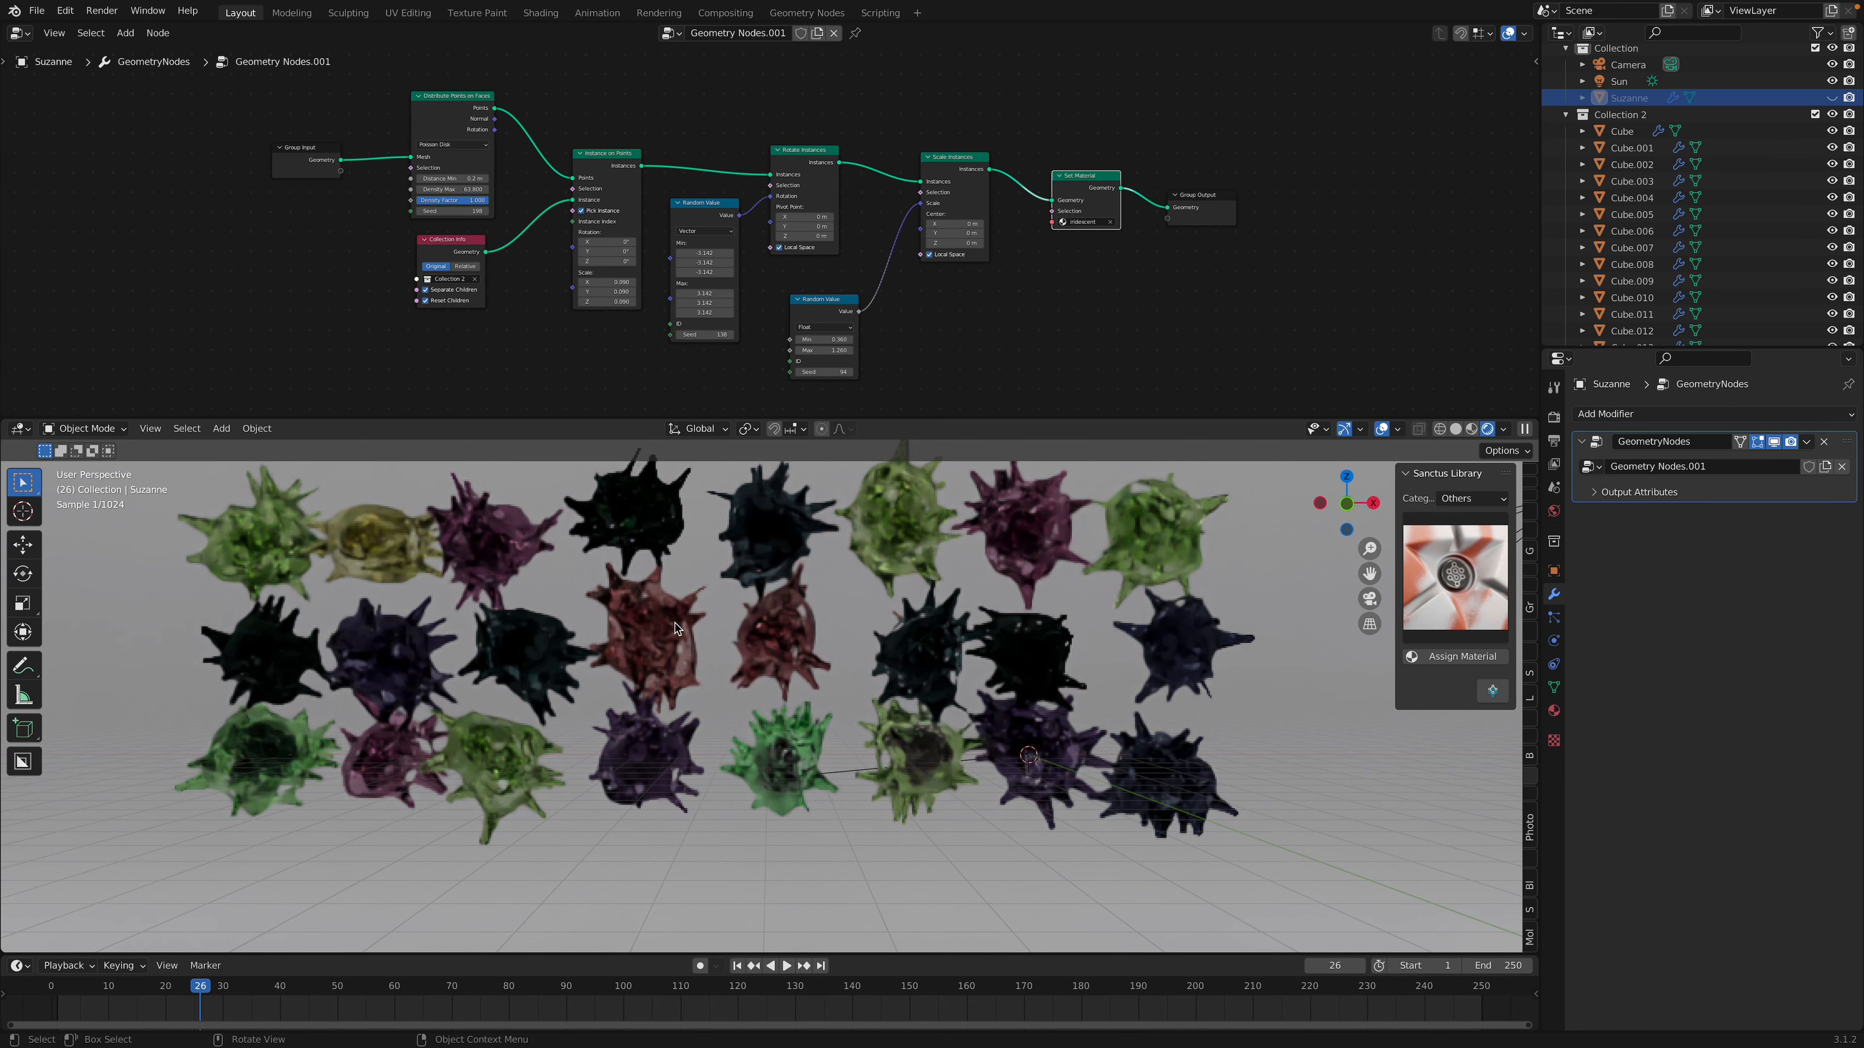
left_click(1456, 431)
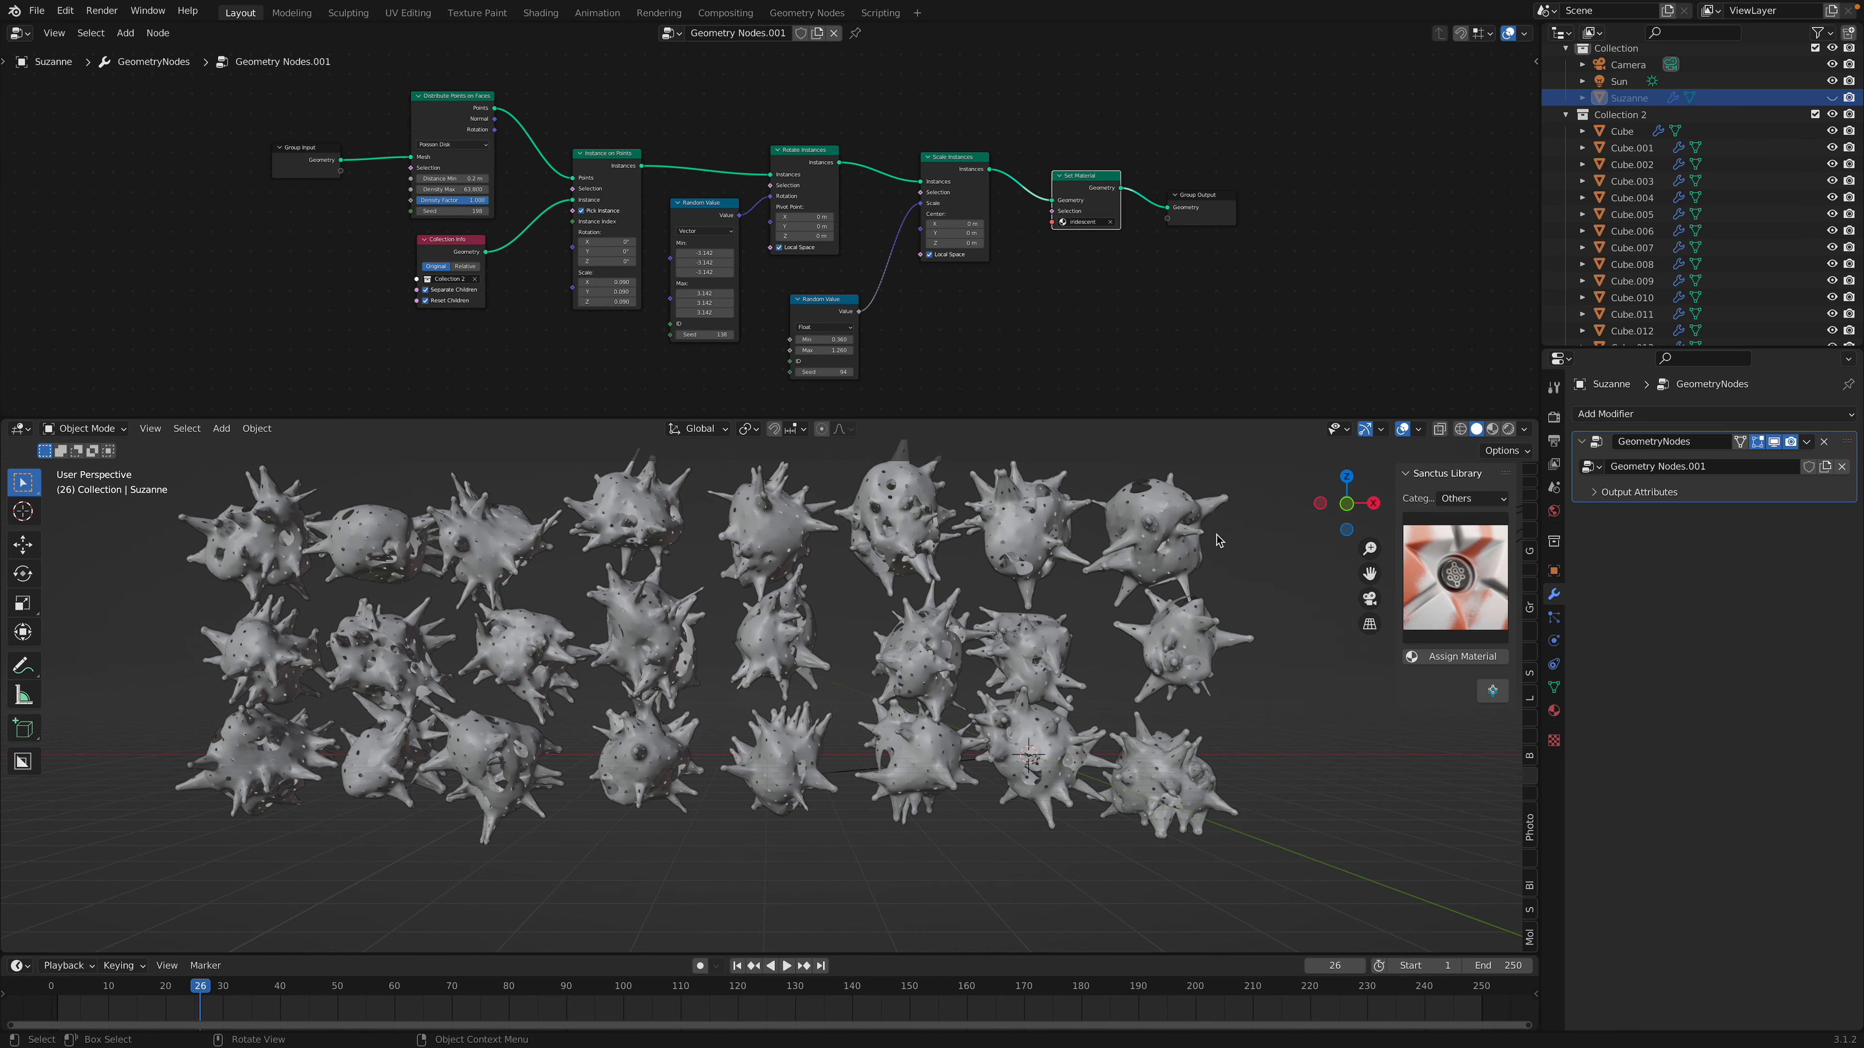
- Set the geometry nodes Seed of the seventh spiky object in the upper row, Cube.008, to 1187
left_click(1161, 535)
left_click(1031, 565)
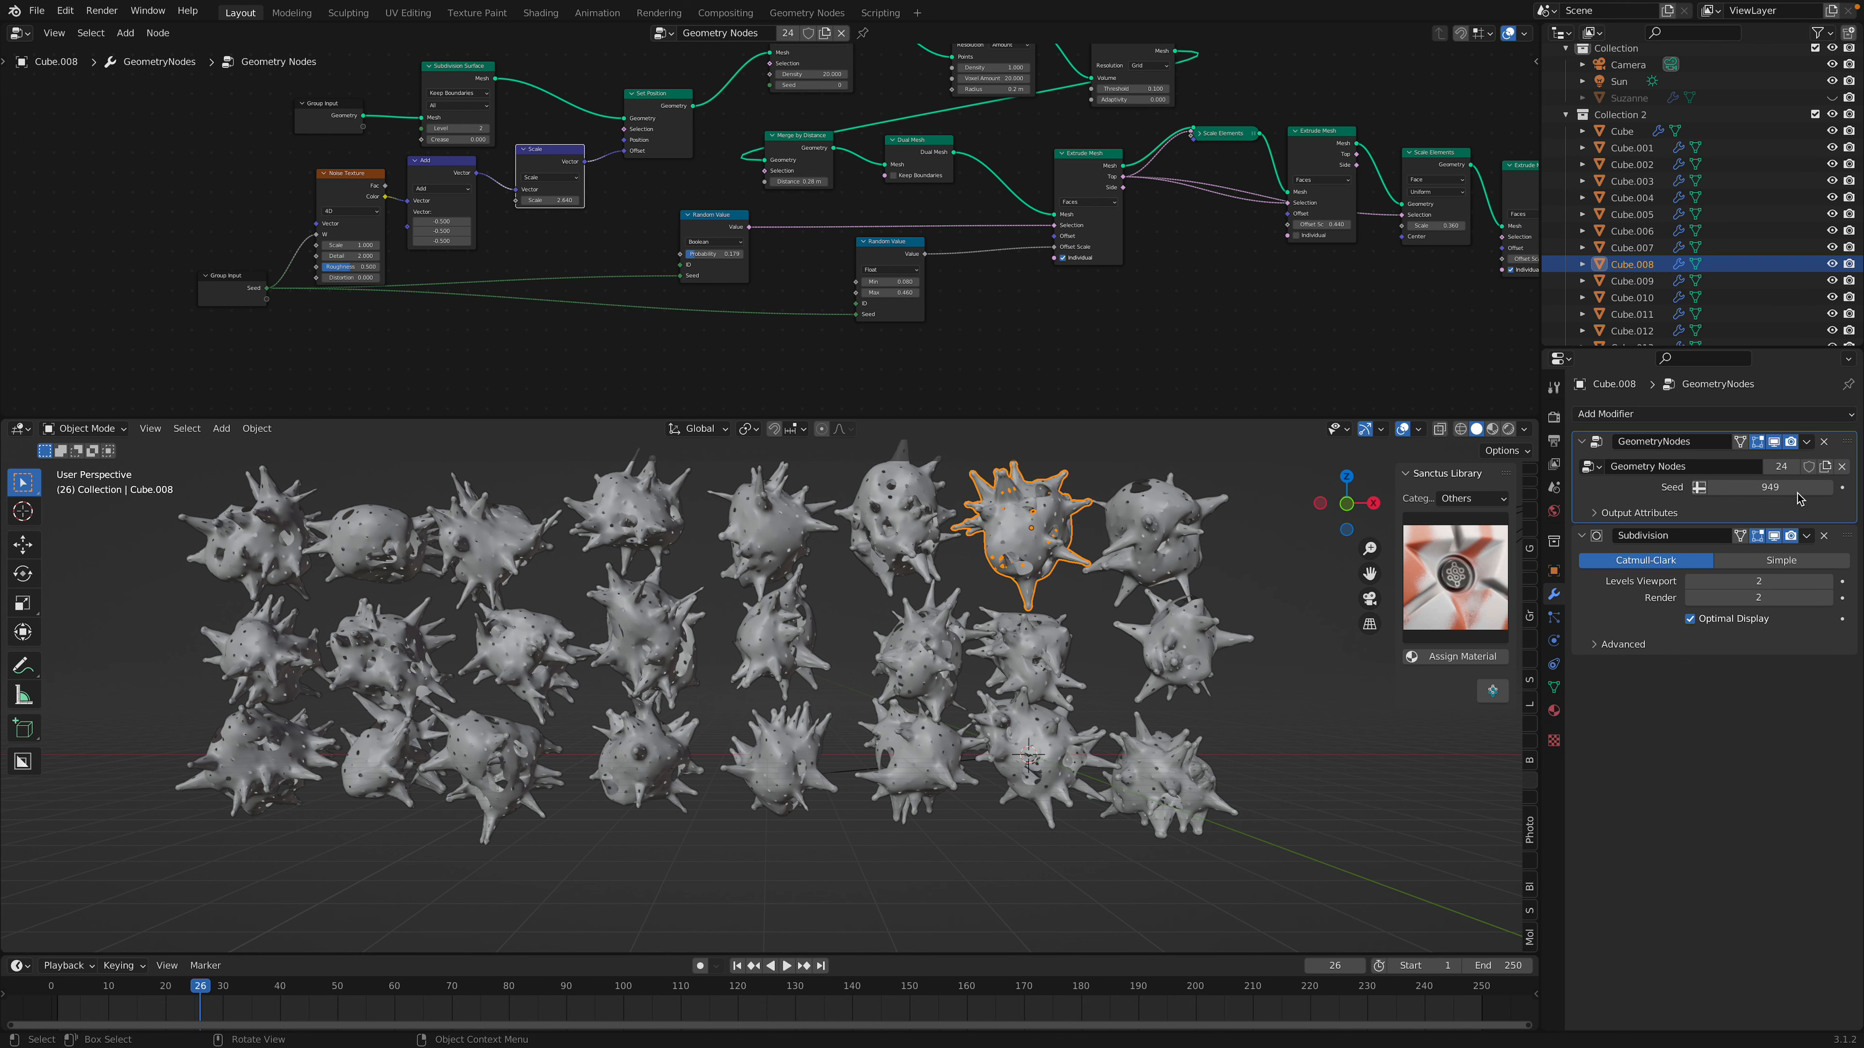
left_click_drag(1770, 487, 1819, 487)
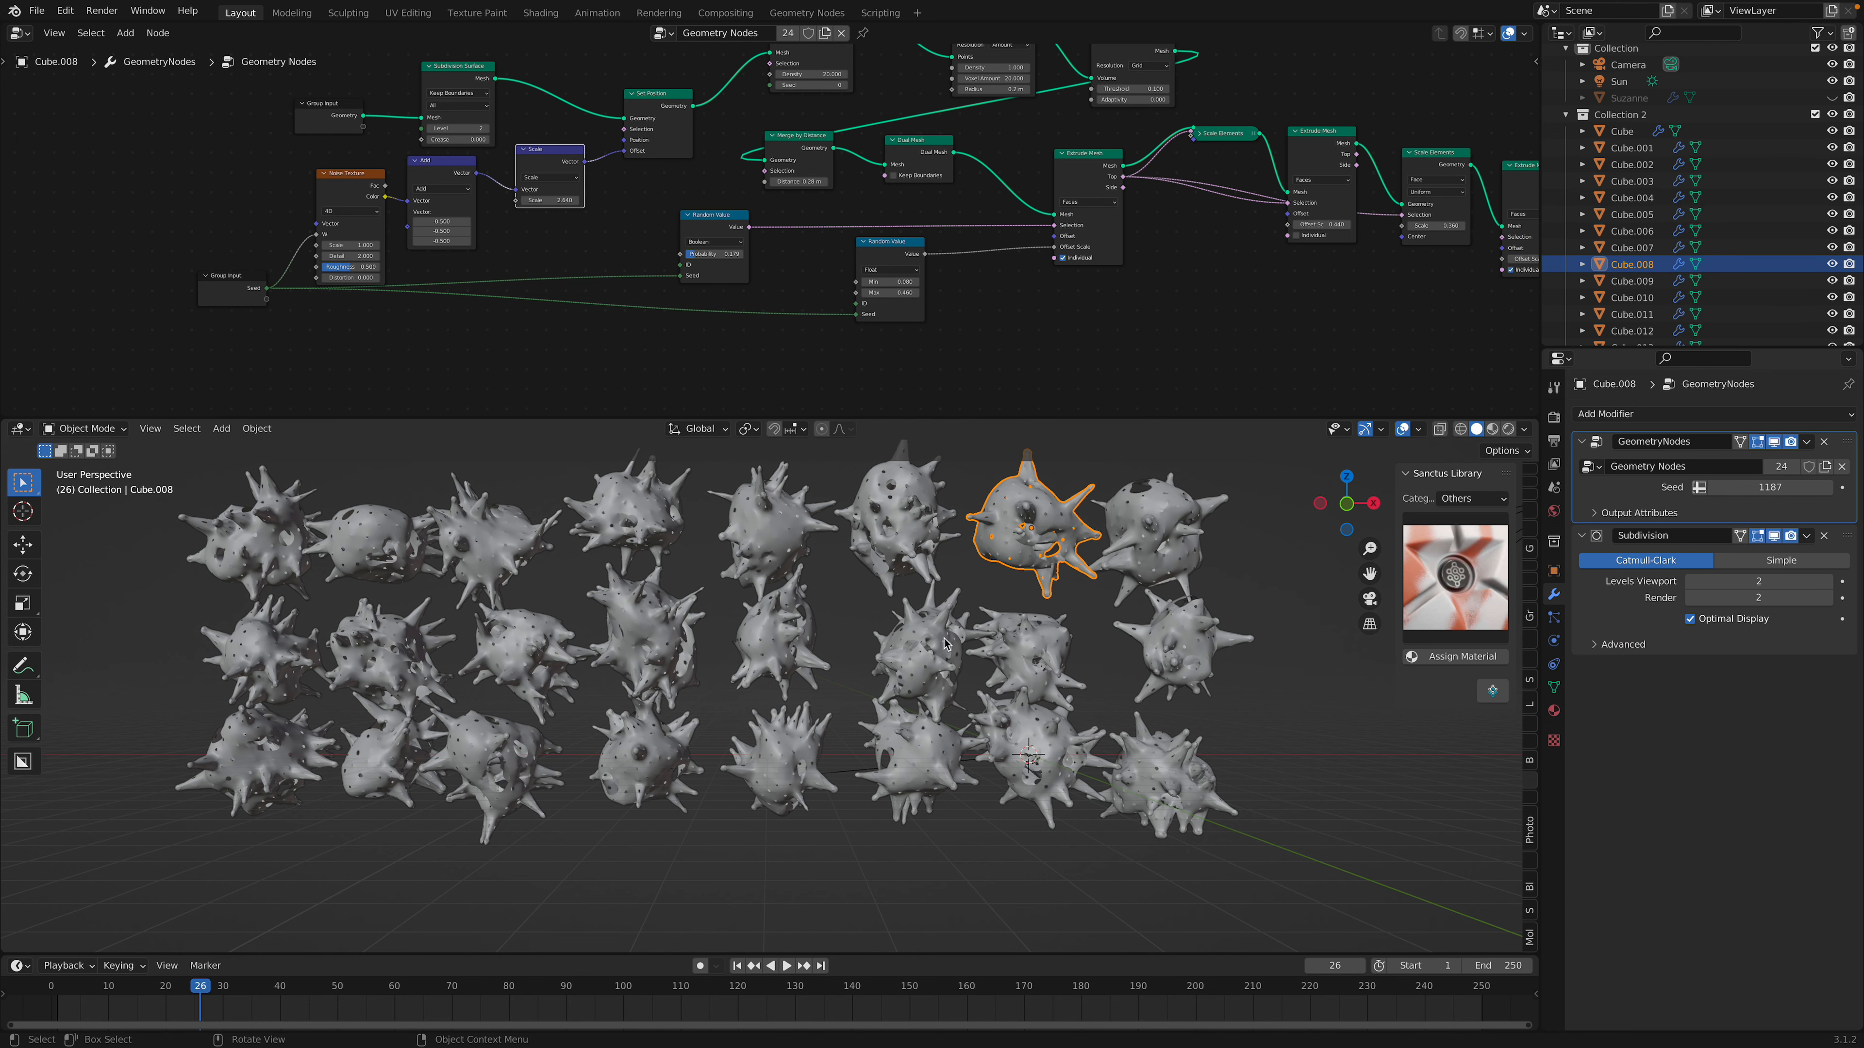
- Delete the twelve spiky objects in the four columns on the right half of the grid
scroll(827, 644, "down", 2)
key("b")
left_click_drag(782, 549, 1048, 832)
key("x")
left_click(1010, 823)
middle_click_drag(747, 688, 959, 695, "shift")
scroll(961, 695, "up", 5)
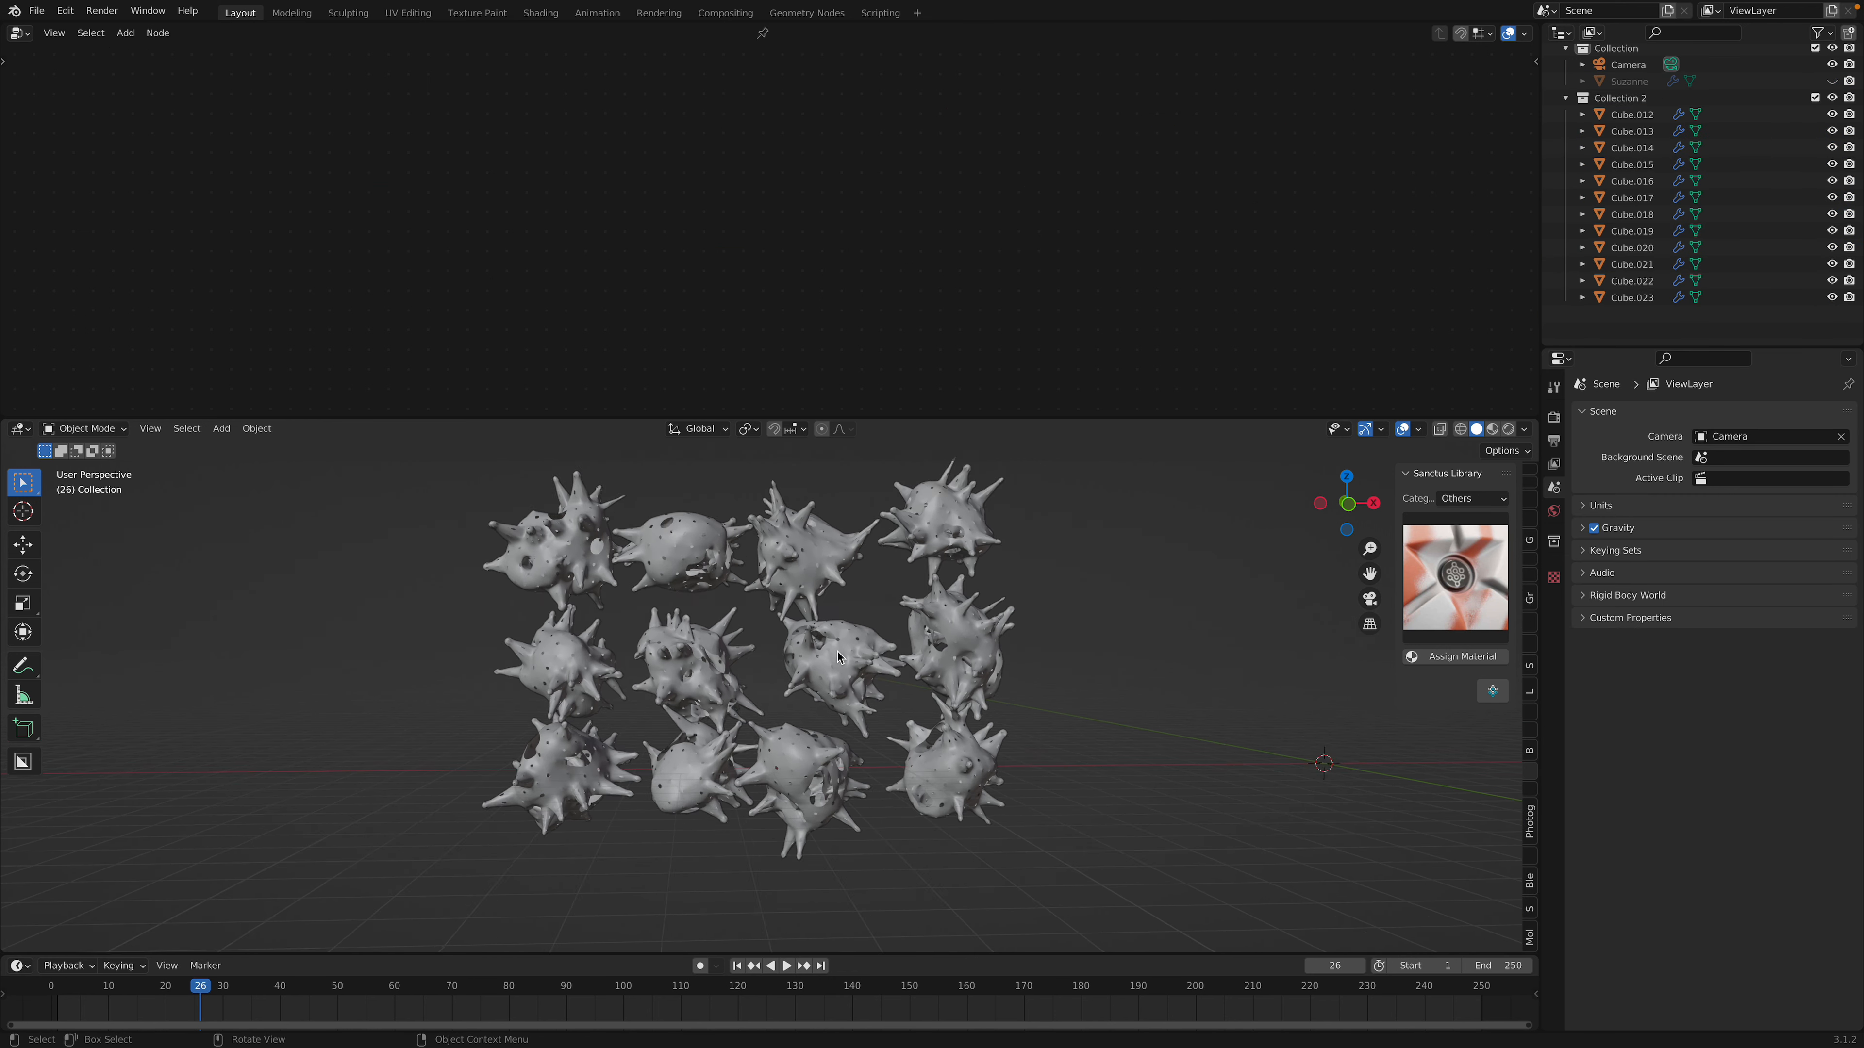
- Duplicate the twelve remaining spiky objects and place the copies beside the originals along the X axis
left_click_drag(370, 562, 899, 874)
scroll(856, 676, "down", 4)
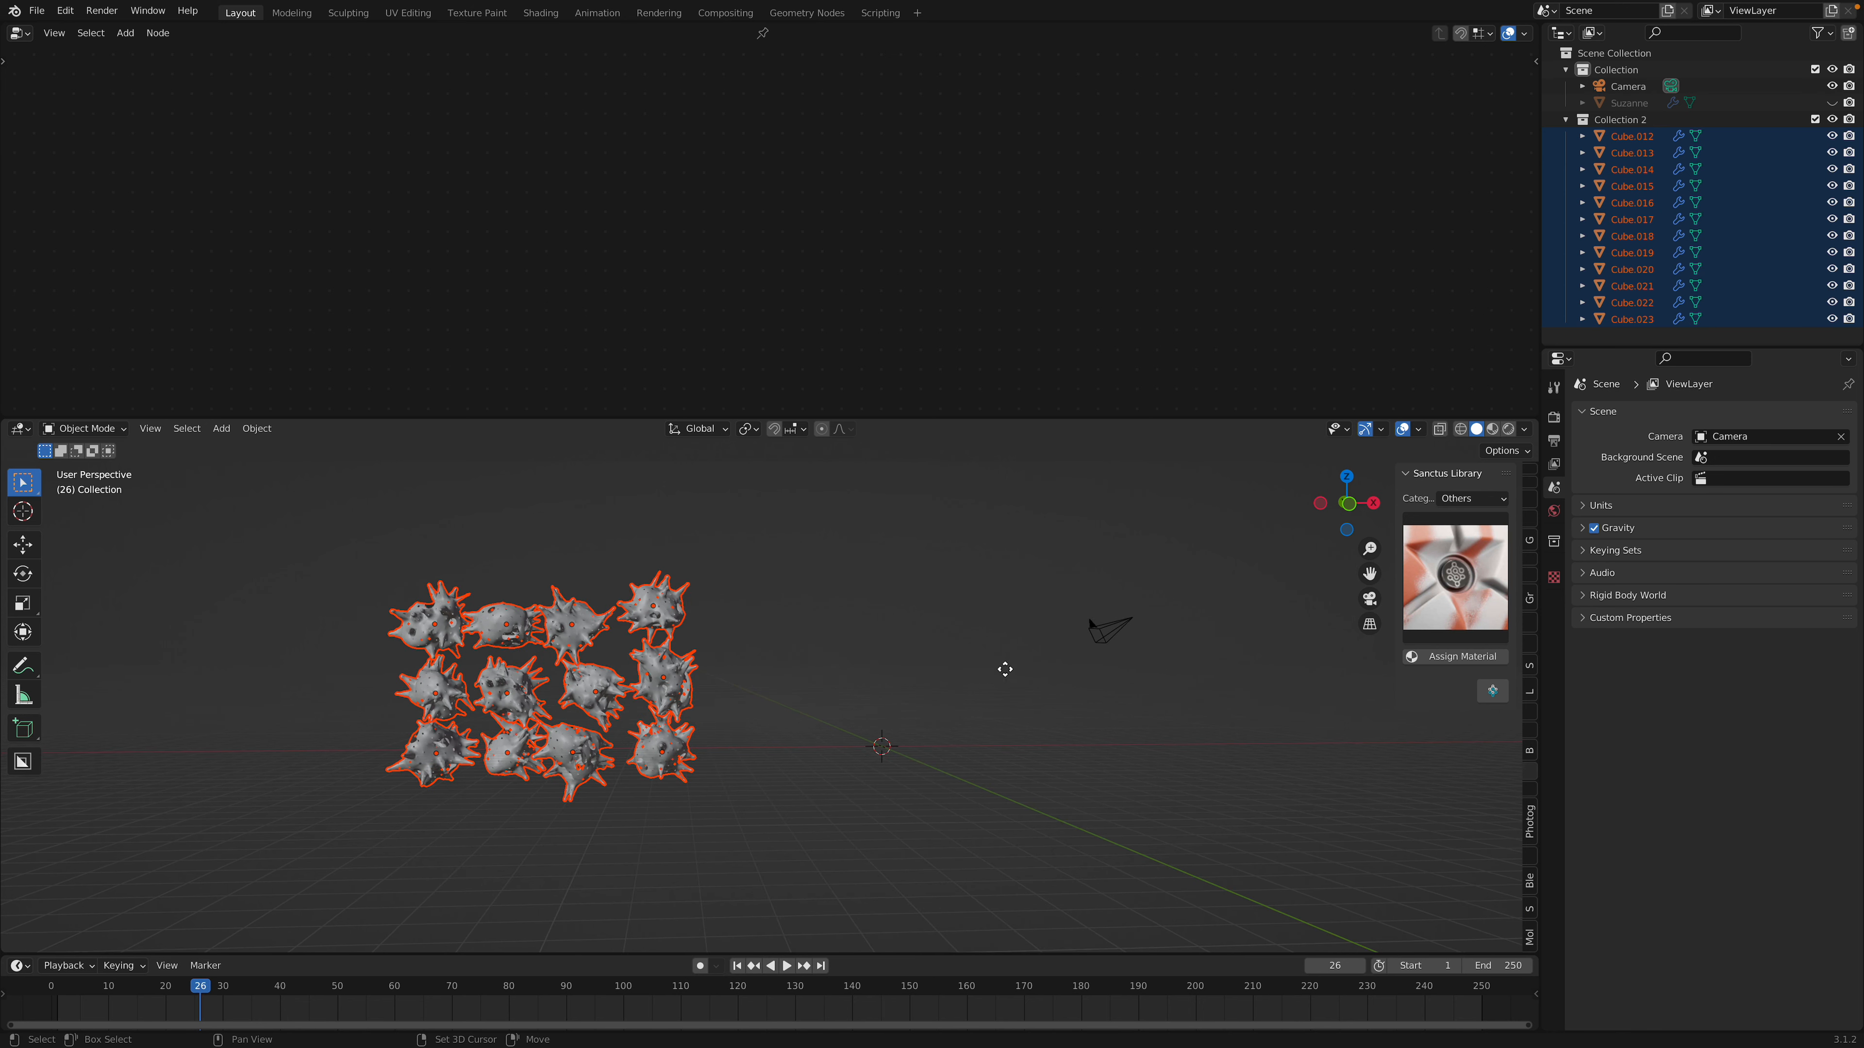
key("shift+d")
key("x")
left_click(1379, 675)
middle_click_drag(1380, 676, 1366, 675)
scroll(1367, 675, "up", 1)
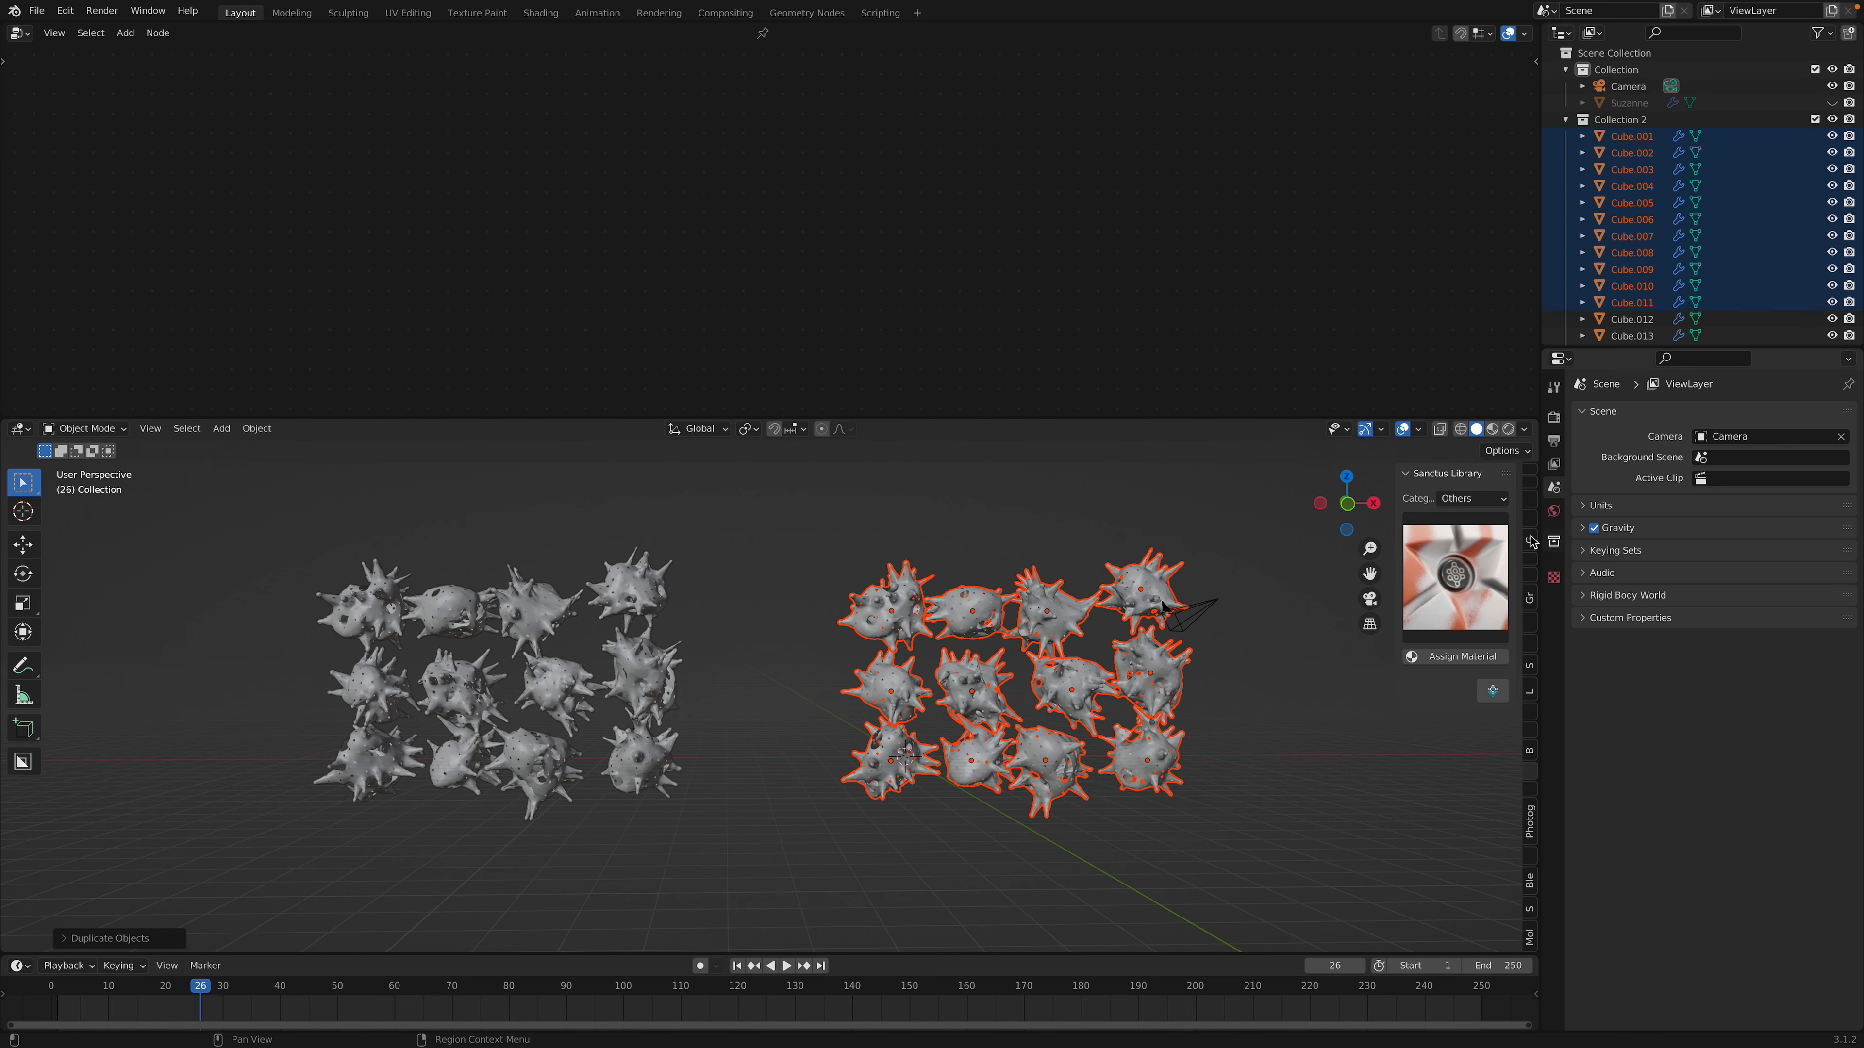
- Change the Seed of all twelve duplicates together, bringing the active Cube.009 to 1645, and deselect them
left_click(1024, 619, "shift")
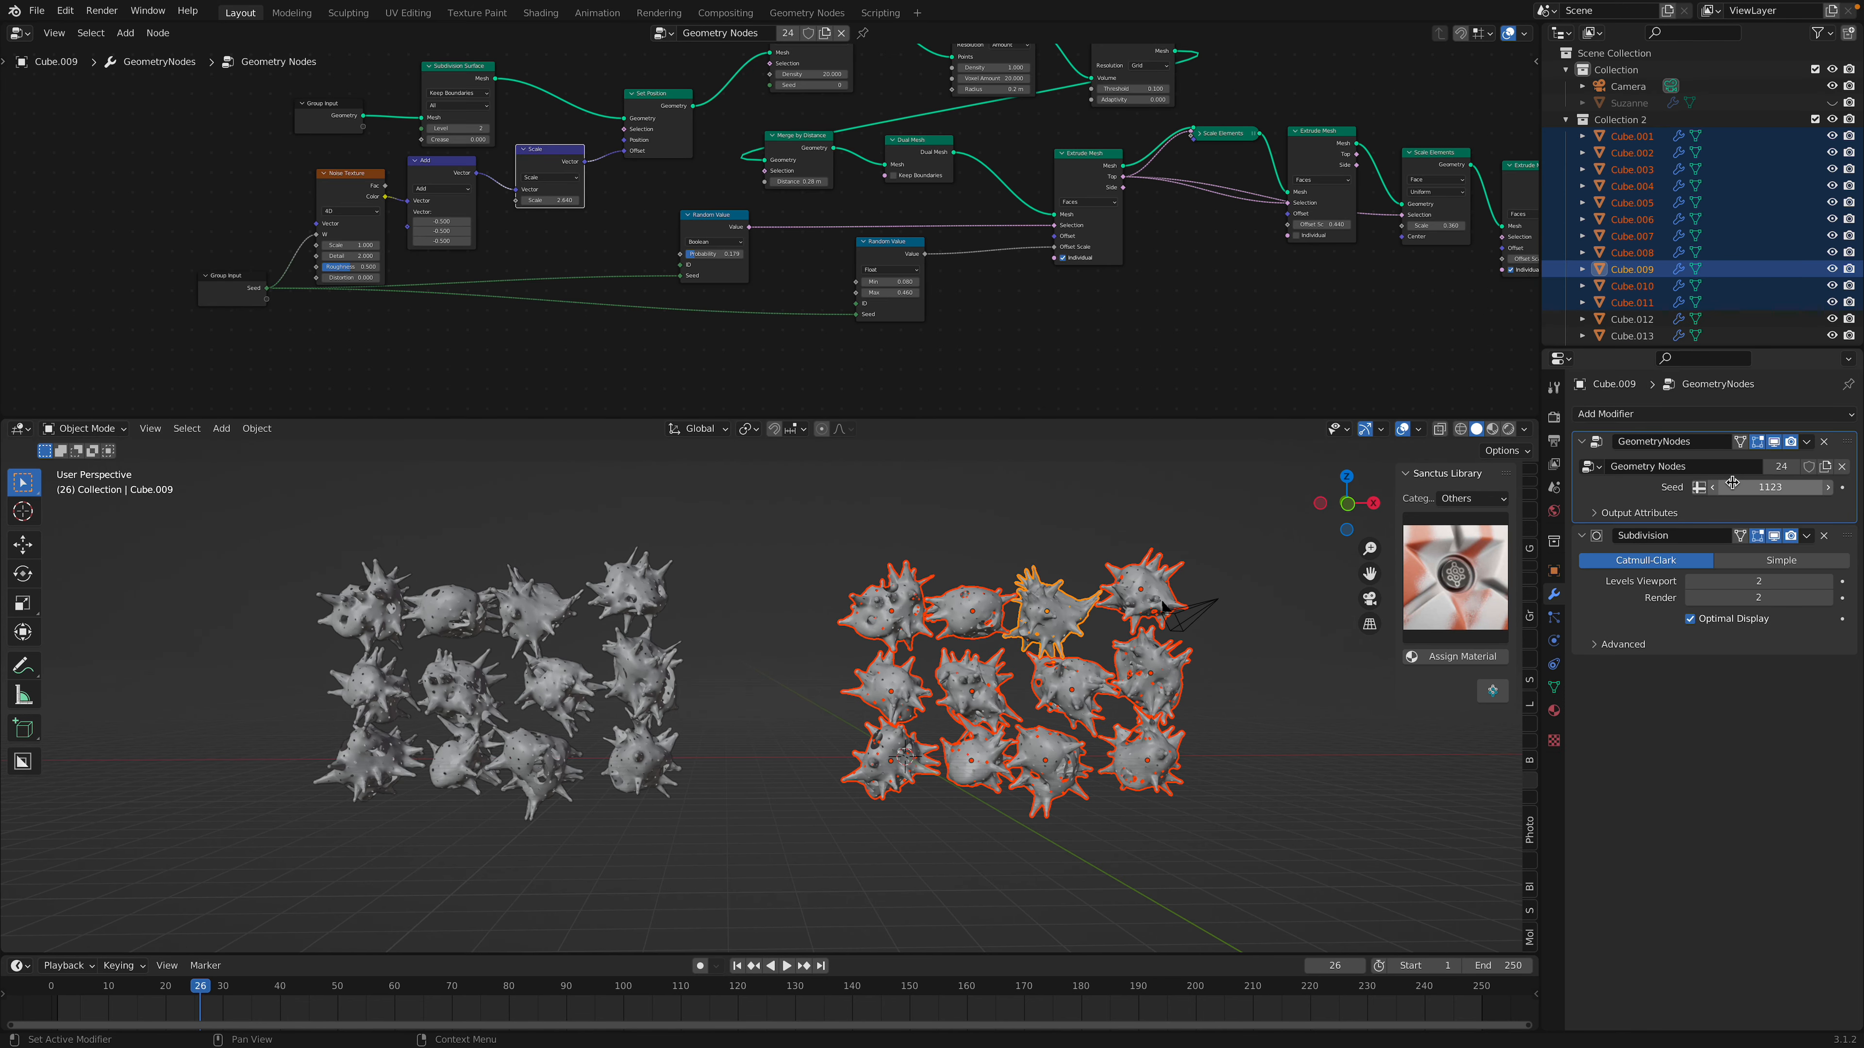
left_click_drag(1724, 488, 1028, 621)
left_click(1038, 520)
middle_click_drag(1038, 623, 969, 605, "shift")
scroll(968, 605, "down", 2)
scroll(907, 652, "up", 3)
middle_click_drag(853, 667, 1037, 732, "shift")
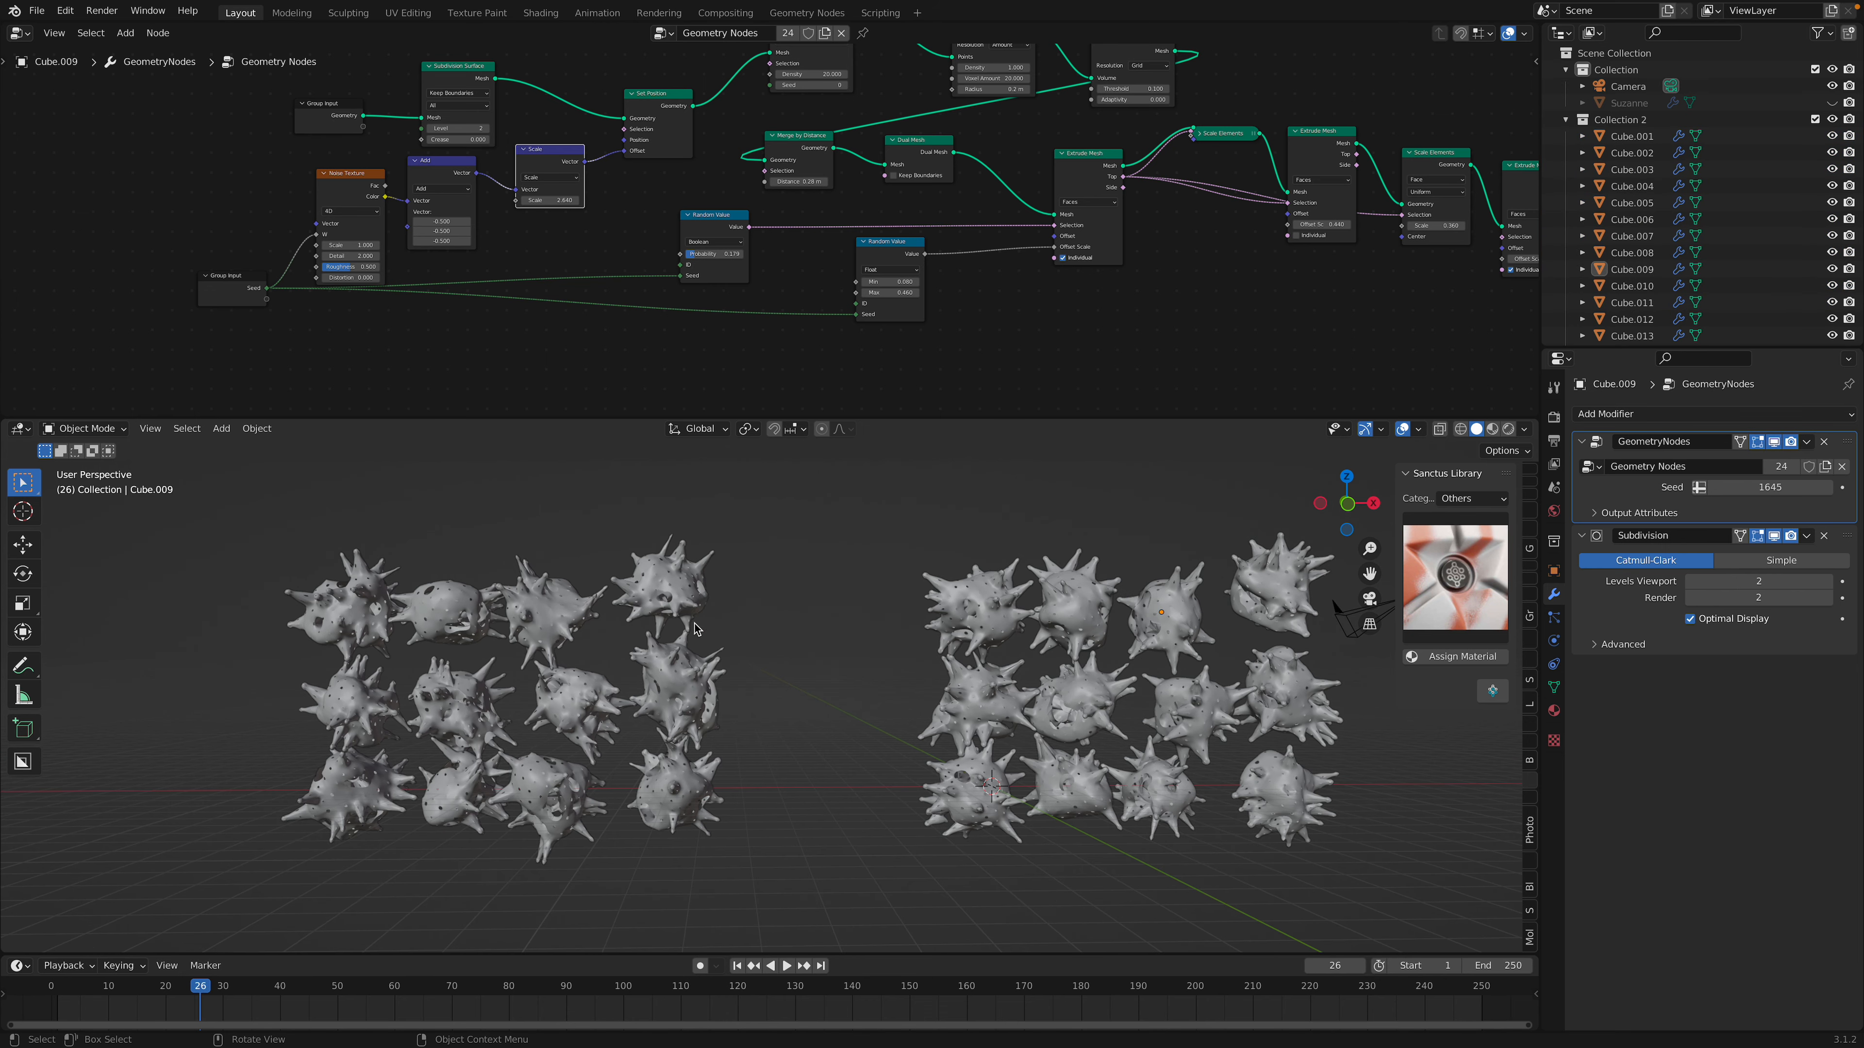
- Select the third spiky object in the original group's upper row and enlarge the node editor area
middle_click_drag(695, 629, 748, 651)
scroll(748, 652, "up", 4)
middle_click_drag(1142, 458, 918, 571, "shift")
left_click(917, 571)
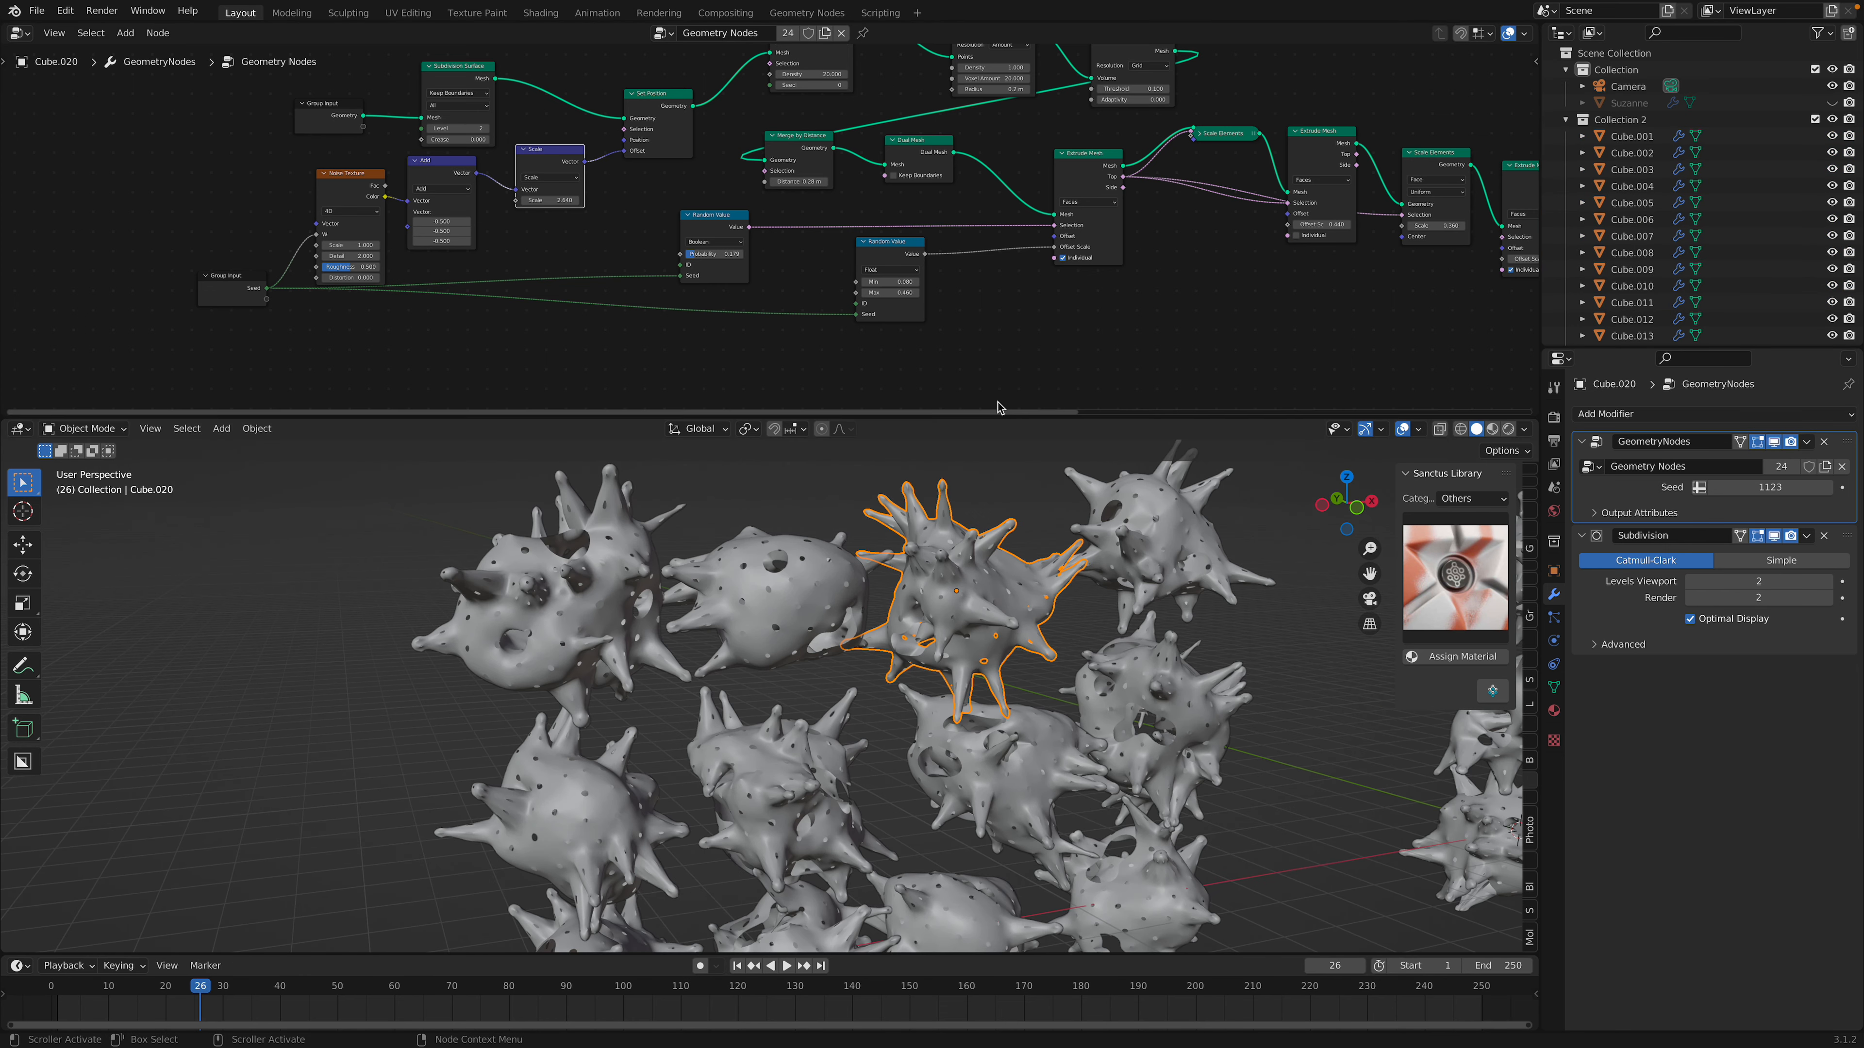
left_click_drag(997, 418, 990, 641)
- Look over the selected object's geometry node tree, finishing at the Group Input and Noise Texture nodes
scroll(1015, 512, "down", 4)
middle_click_drag(1015, 511, 640, 543)
scroll(801, 475, "down", 4)
middle_click_drag(826, 480, 842, 484)
scroll(1124, 370, "up", 4)
middle_click_drag(728, 370, 1223, 421)
scroll(778, 428, "up", 7)
middle_click_drag(695, 447, 645, 404)
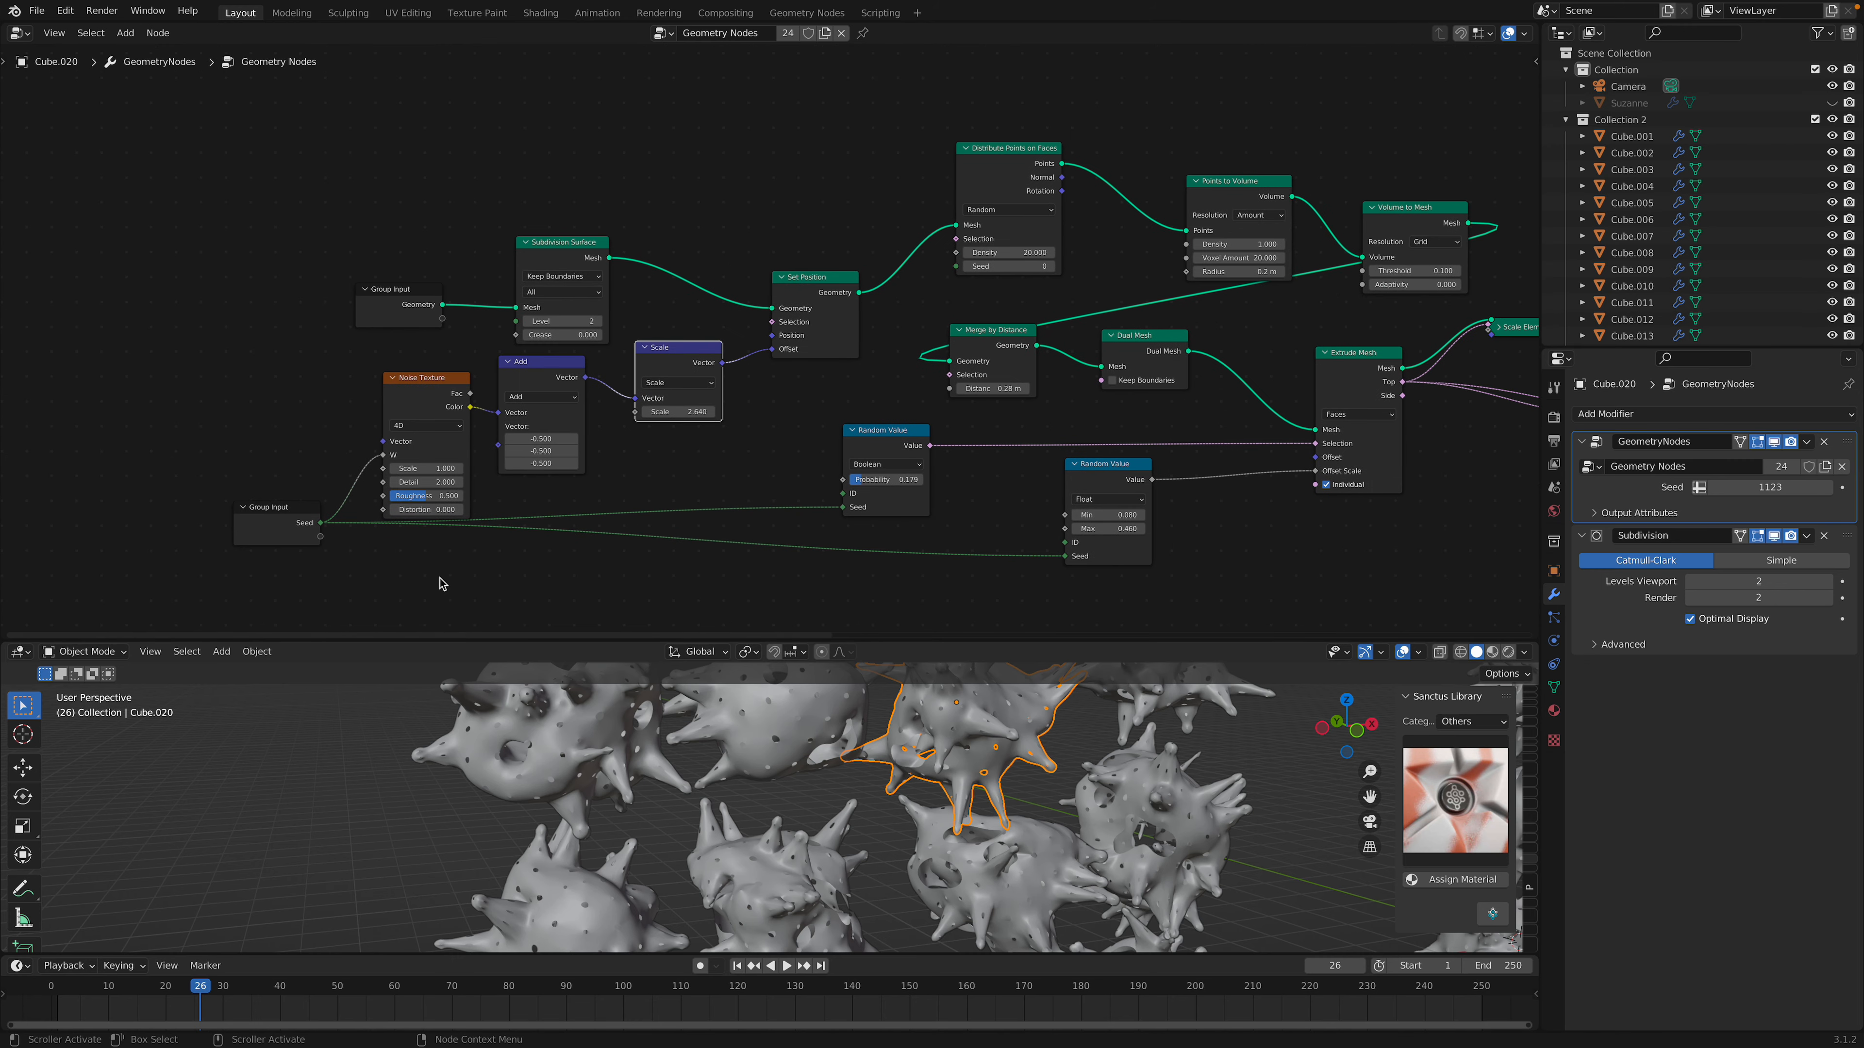
scroll(466, 542, "up", 1)
middle_click_drag(440, 476, 420, 458)
- Rearrange the start of the tree by moving the upper Group Input, Subdivision Surface and Set Position nodes
left_click_drag(342, 270, 311, 183)
left_click_drag(502, 246, 438, 147)
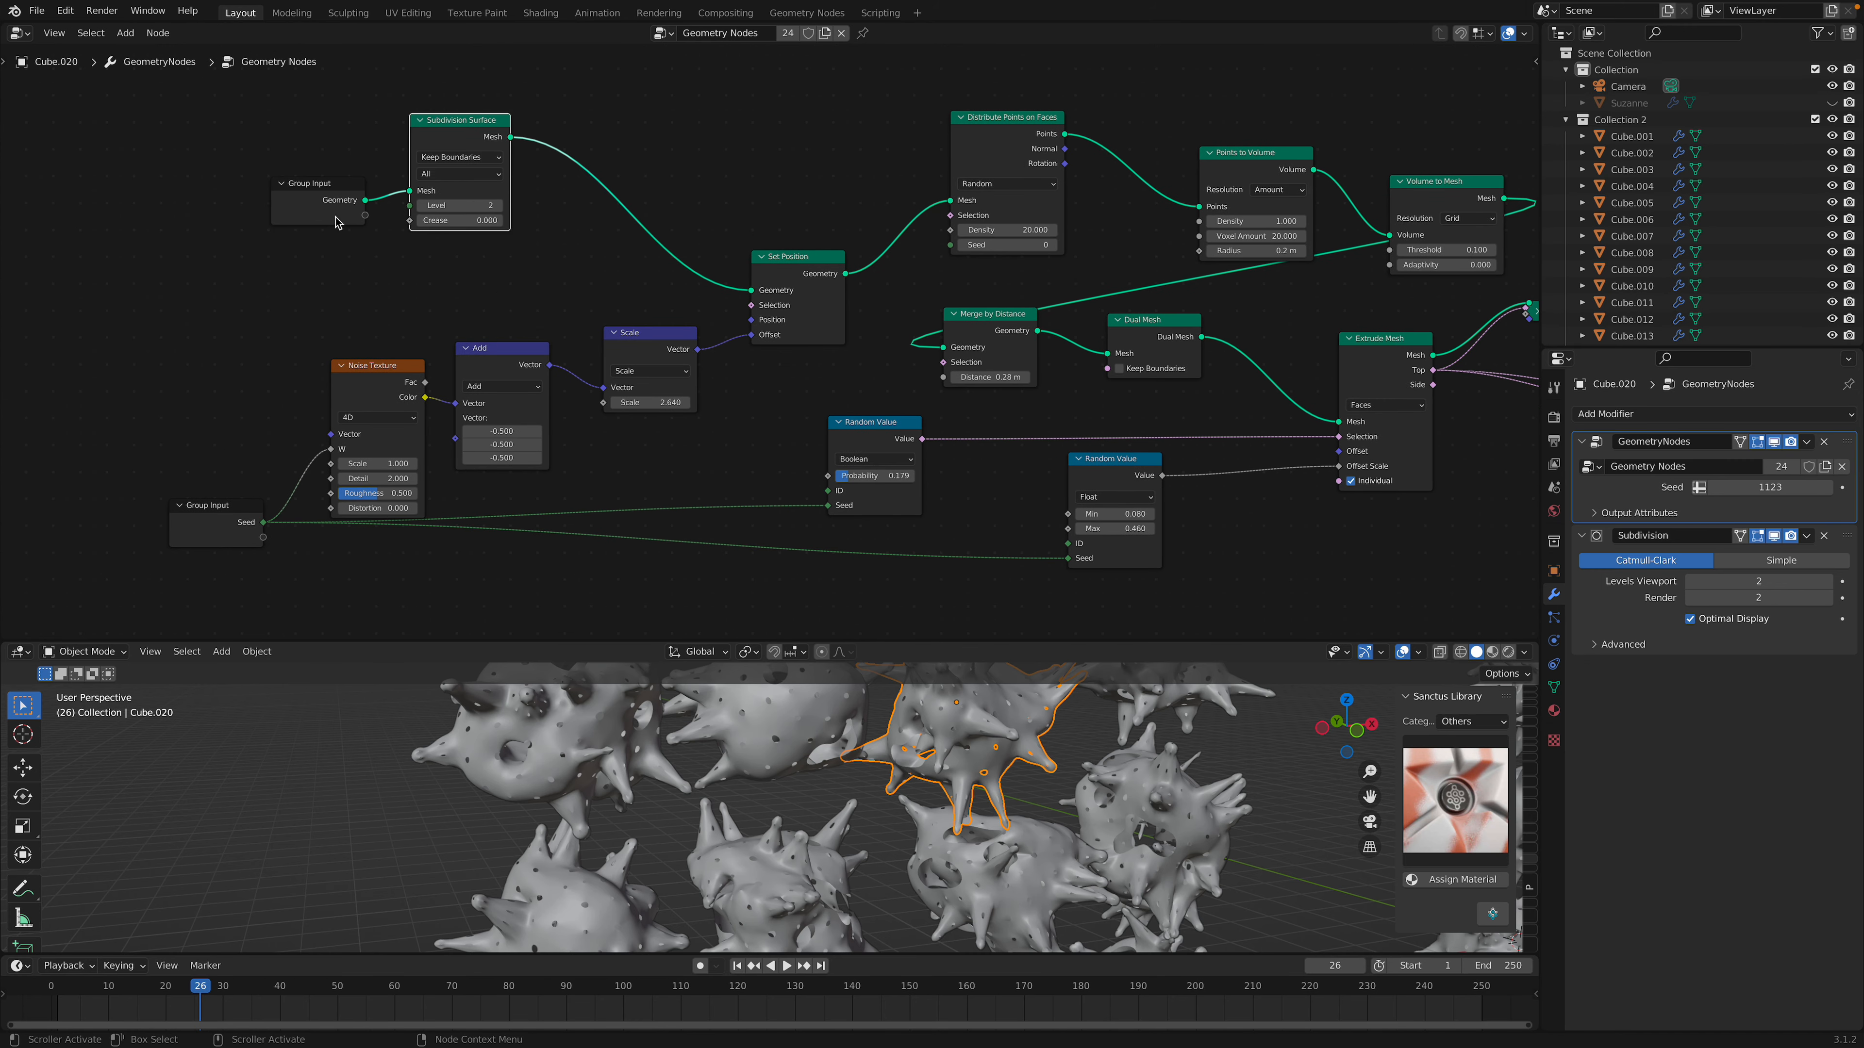
left_click_drag(323, 192, 347, 153)
left_click_drag(475, 140, 562, 149)
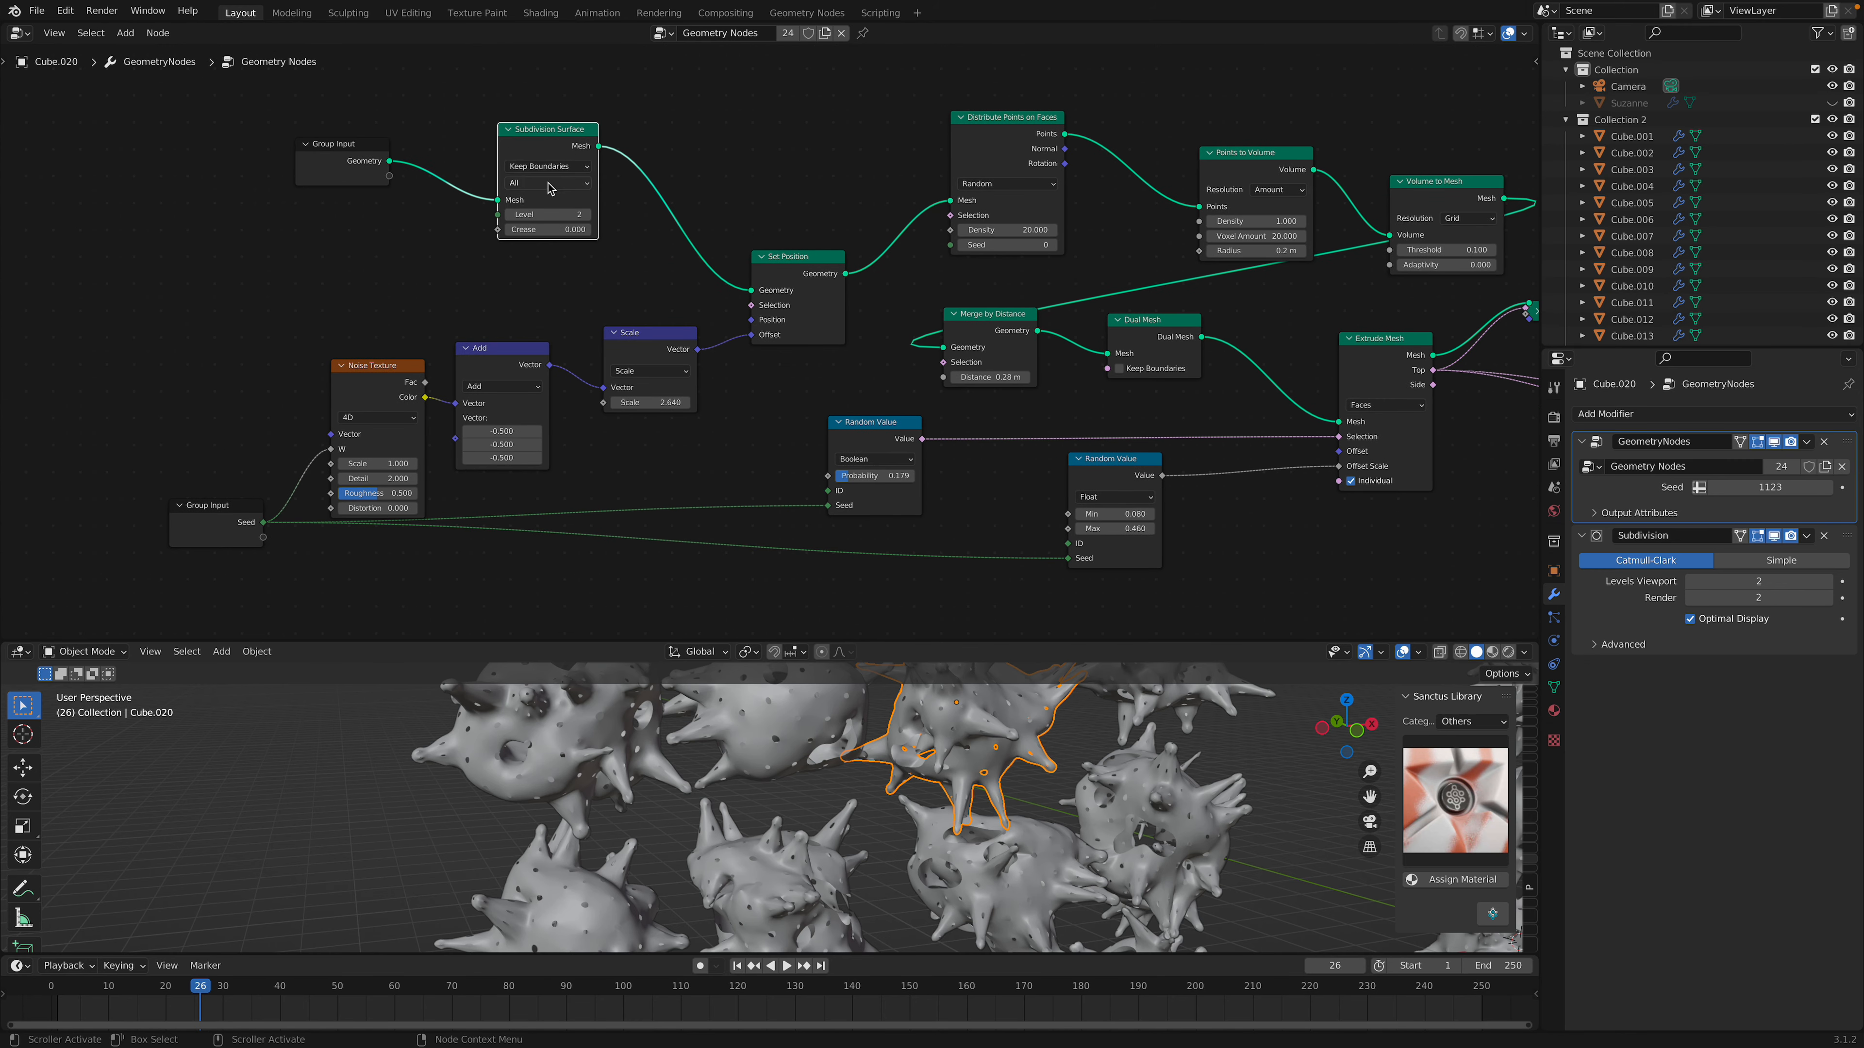
left_click_drag(539, 126, 612, 123)
left_click_drag(799, 273, 786, 249)
middle_click_drag(792, 352, 724, 294)
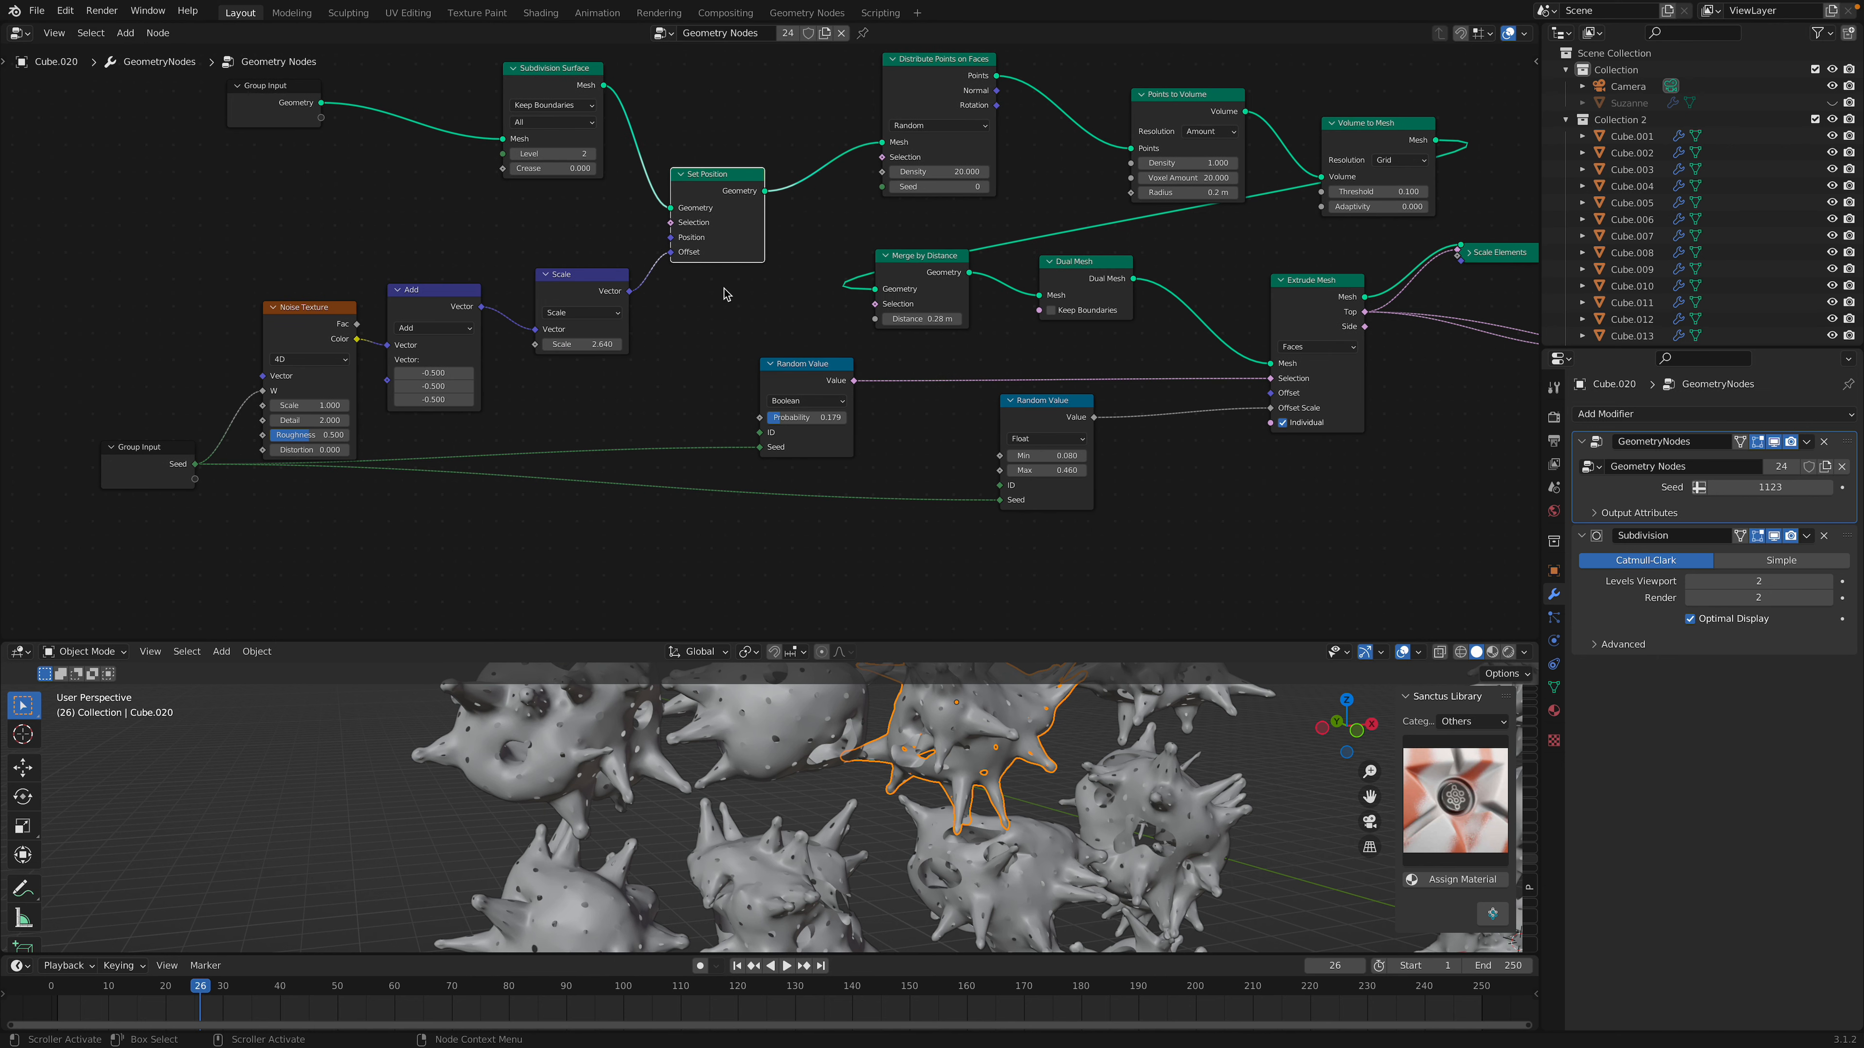
- Move the Add, Noise Texture, Set Position, Distribute Points on Faces and Points to Volume nodes to tidy the layout
left_click_drag(417, 314, 418, 274)
left_click_drag(330, 316, 324, 291)
middle_click_drag(624, 287, 437, 322)
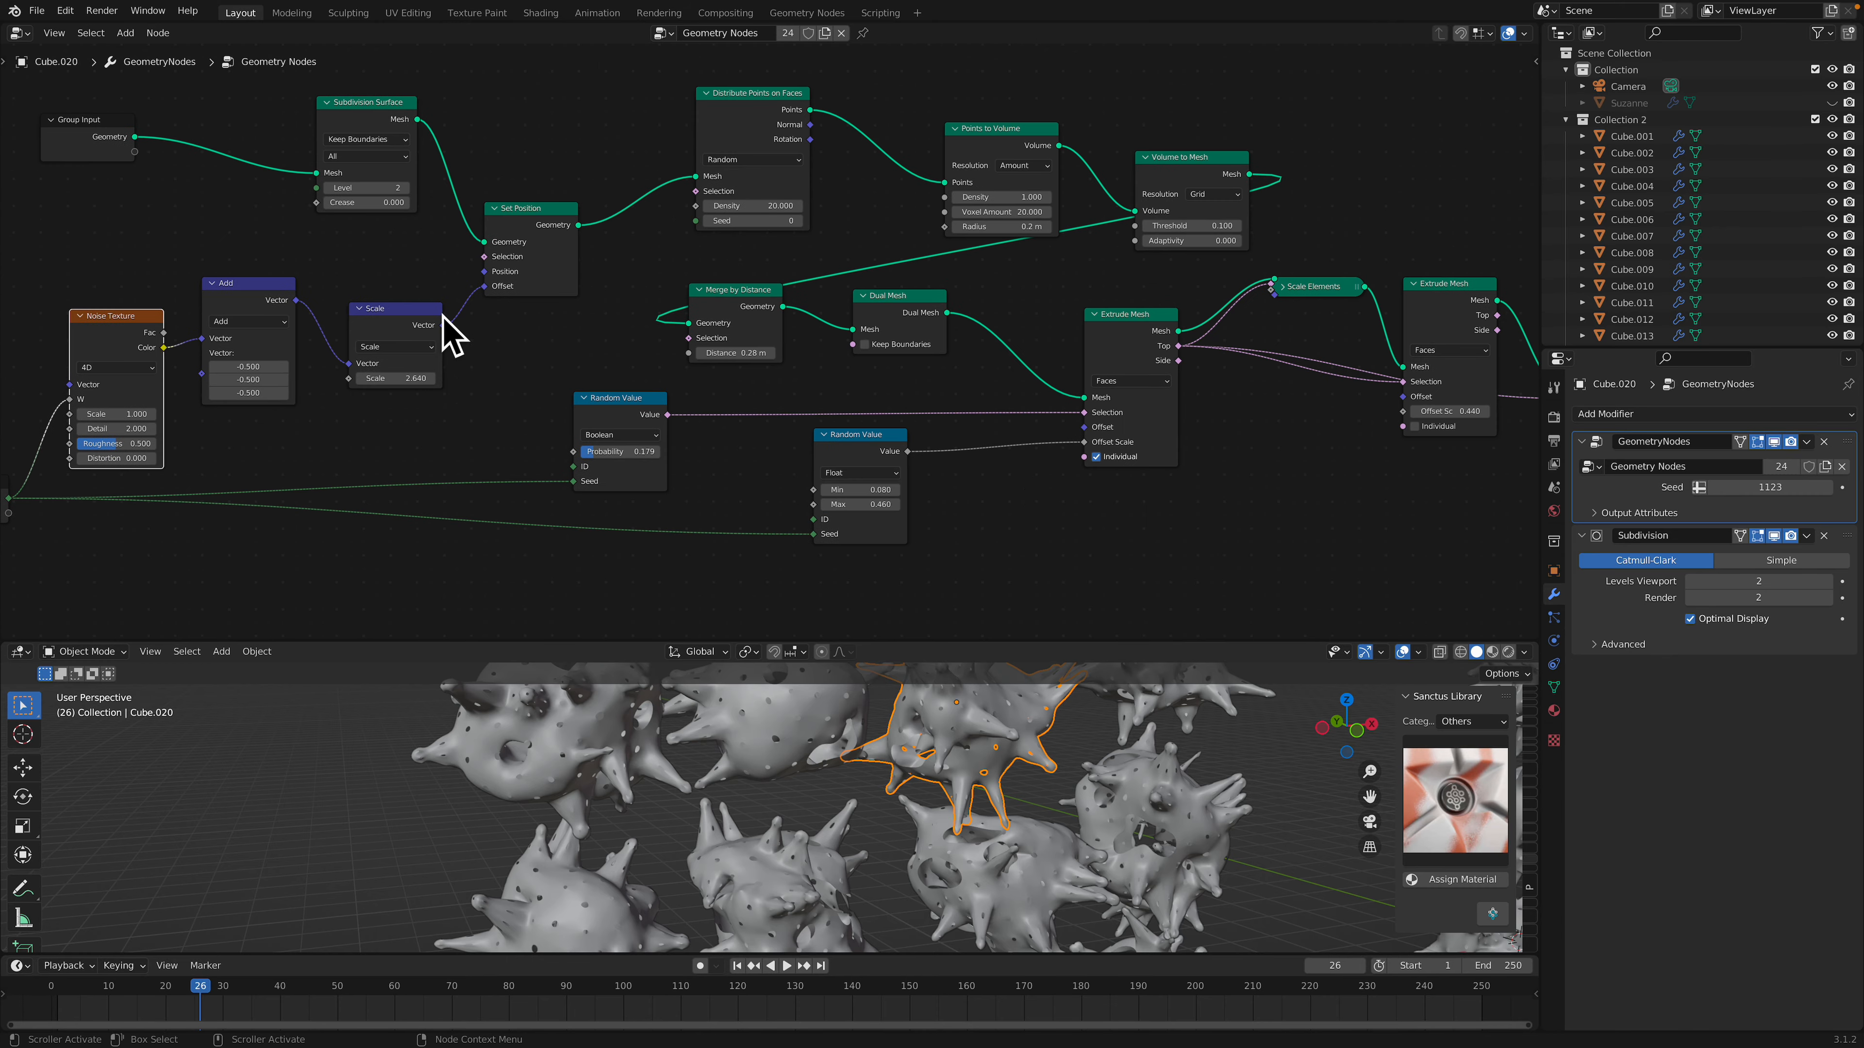
left_click_drag(534, 225, 538, 203)
middle_click_drag(716, 197, 511, 313)
left_click_drag(552, 231, 530, 198)
left_click_drag(805, 261, 735, 226)
- Bring the Group Output node back near the start of the tree and connect Set Position's Geometry to it
scroll(651, 261, "down", 3)
middle_click_drag(851, 263, 579, 242)
scroll(782, 273, "down", 3)
left_click_drag(1389, 288, 479, 155)
middle_click_drag(442, 158, 825, 219)
scroll(926, 218, "up", 6)
middle_click_drag(668, 302, 642, 293)
left_click_drag(600, 338, 1209, 139)
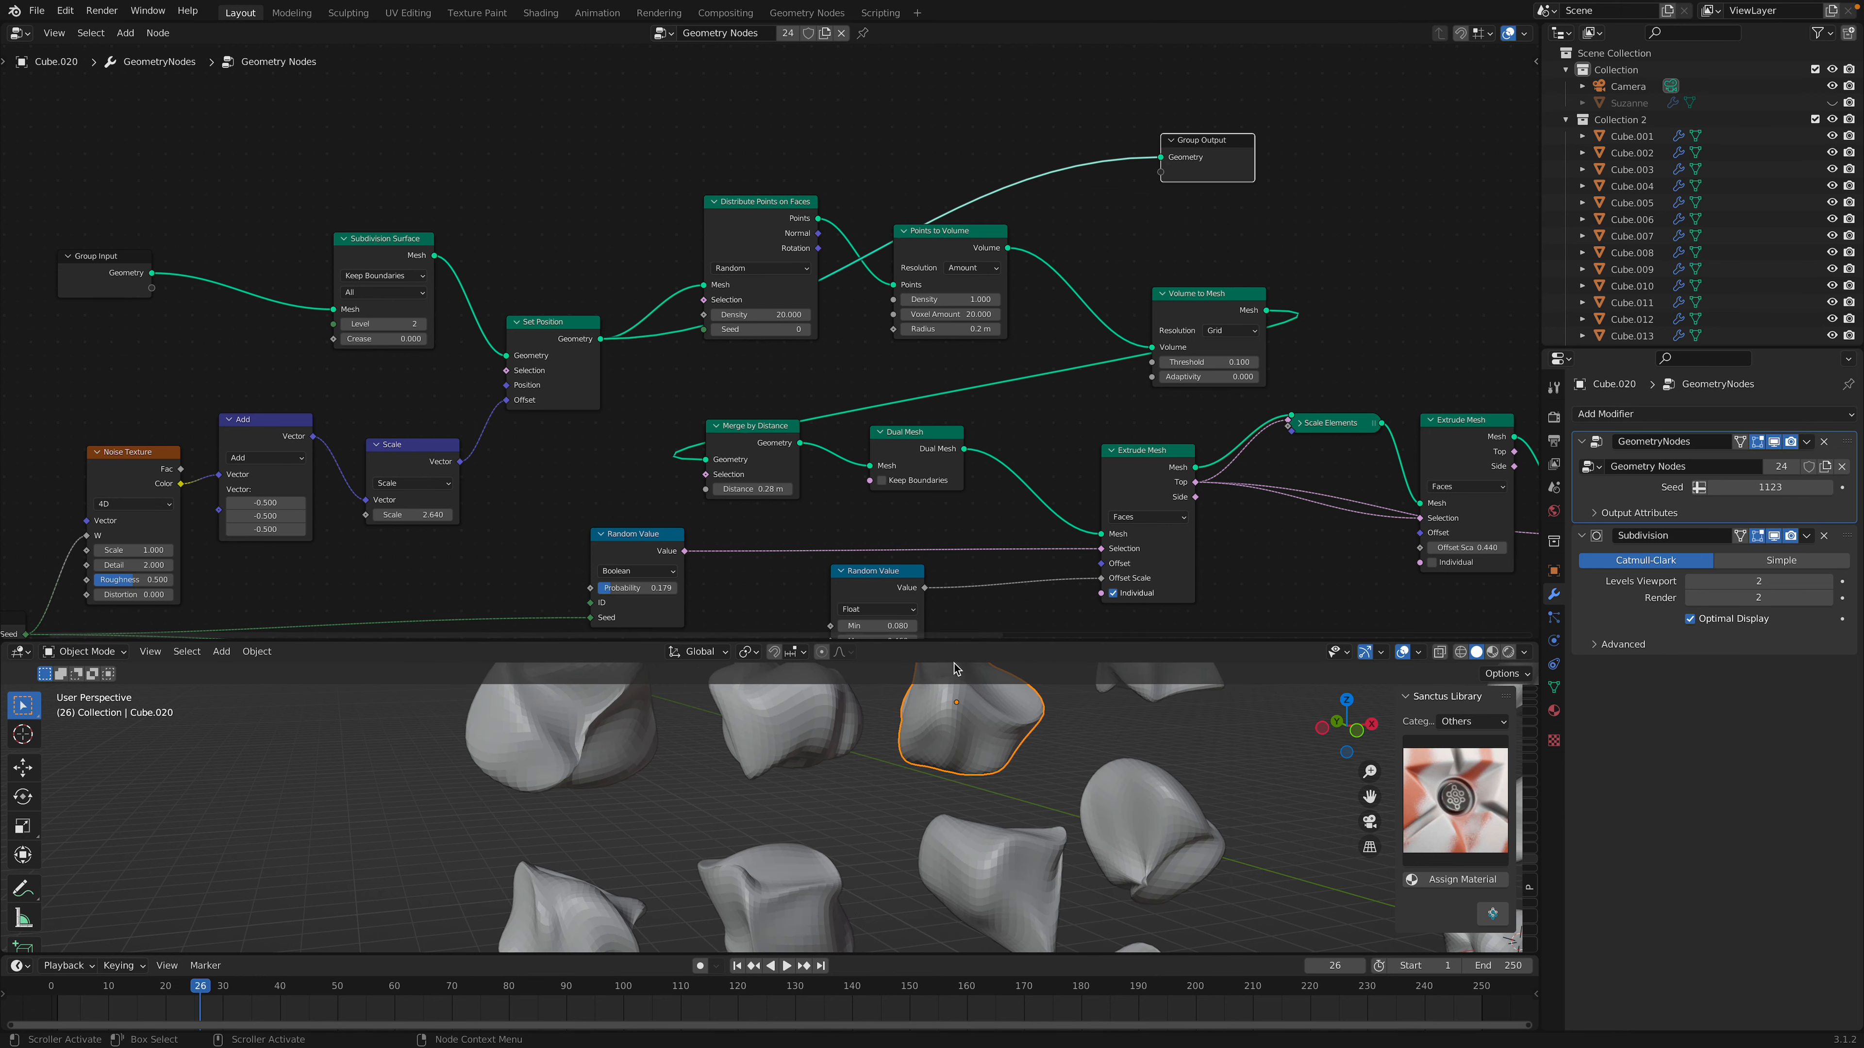
- Inspect the noise-deformed shapes and set the Noise Texture's Scale to 0.940
scroll(965, 636, "down", 1)
scroll(946, 727, "down", 4)
middle_click_drag(894, 740, 791, 771, "shift")
scroll(849, 821, "up", 5)
middle_click_drag(232, 547, 247, 504)
mouse_move(206, 491)
left_mouse_down()
mouse_move(229, 492)
mouse_move(162, 492)
mouse_move(217, 492)
left_mouse_up()
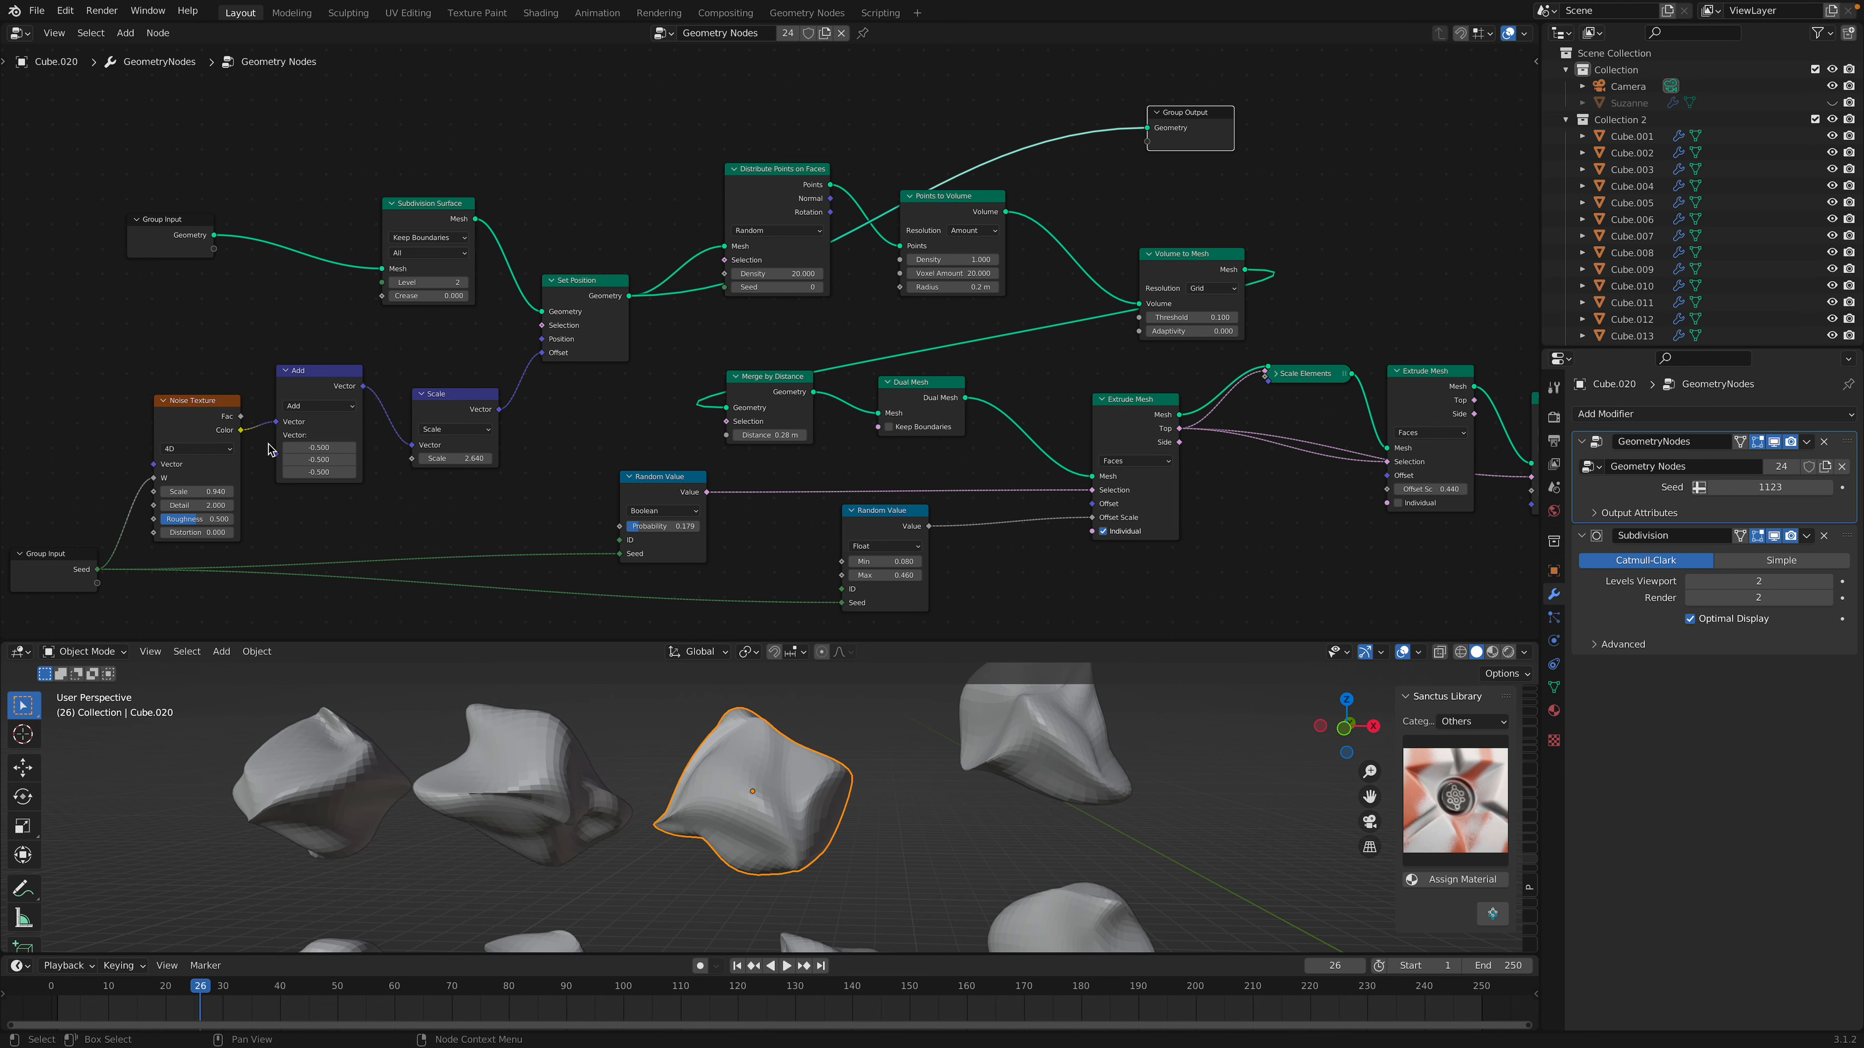
middle_click_drag(287, 438, 304, 411)
- Try a value of 1.200 in the vector Scale node that feeds the Set Position offset and settle on 1.800
mouse_move(443, 432)
left_mouse_down()
mouse_move(384, 432)
mouse_move(467, 430)
left_mouse_up()
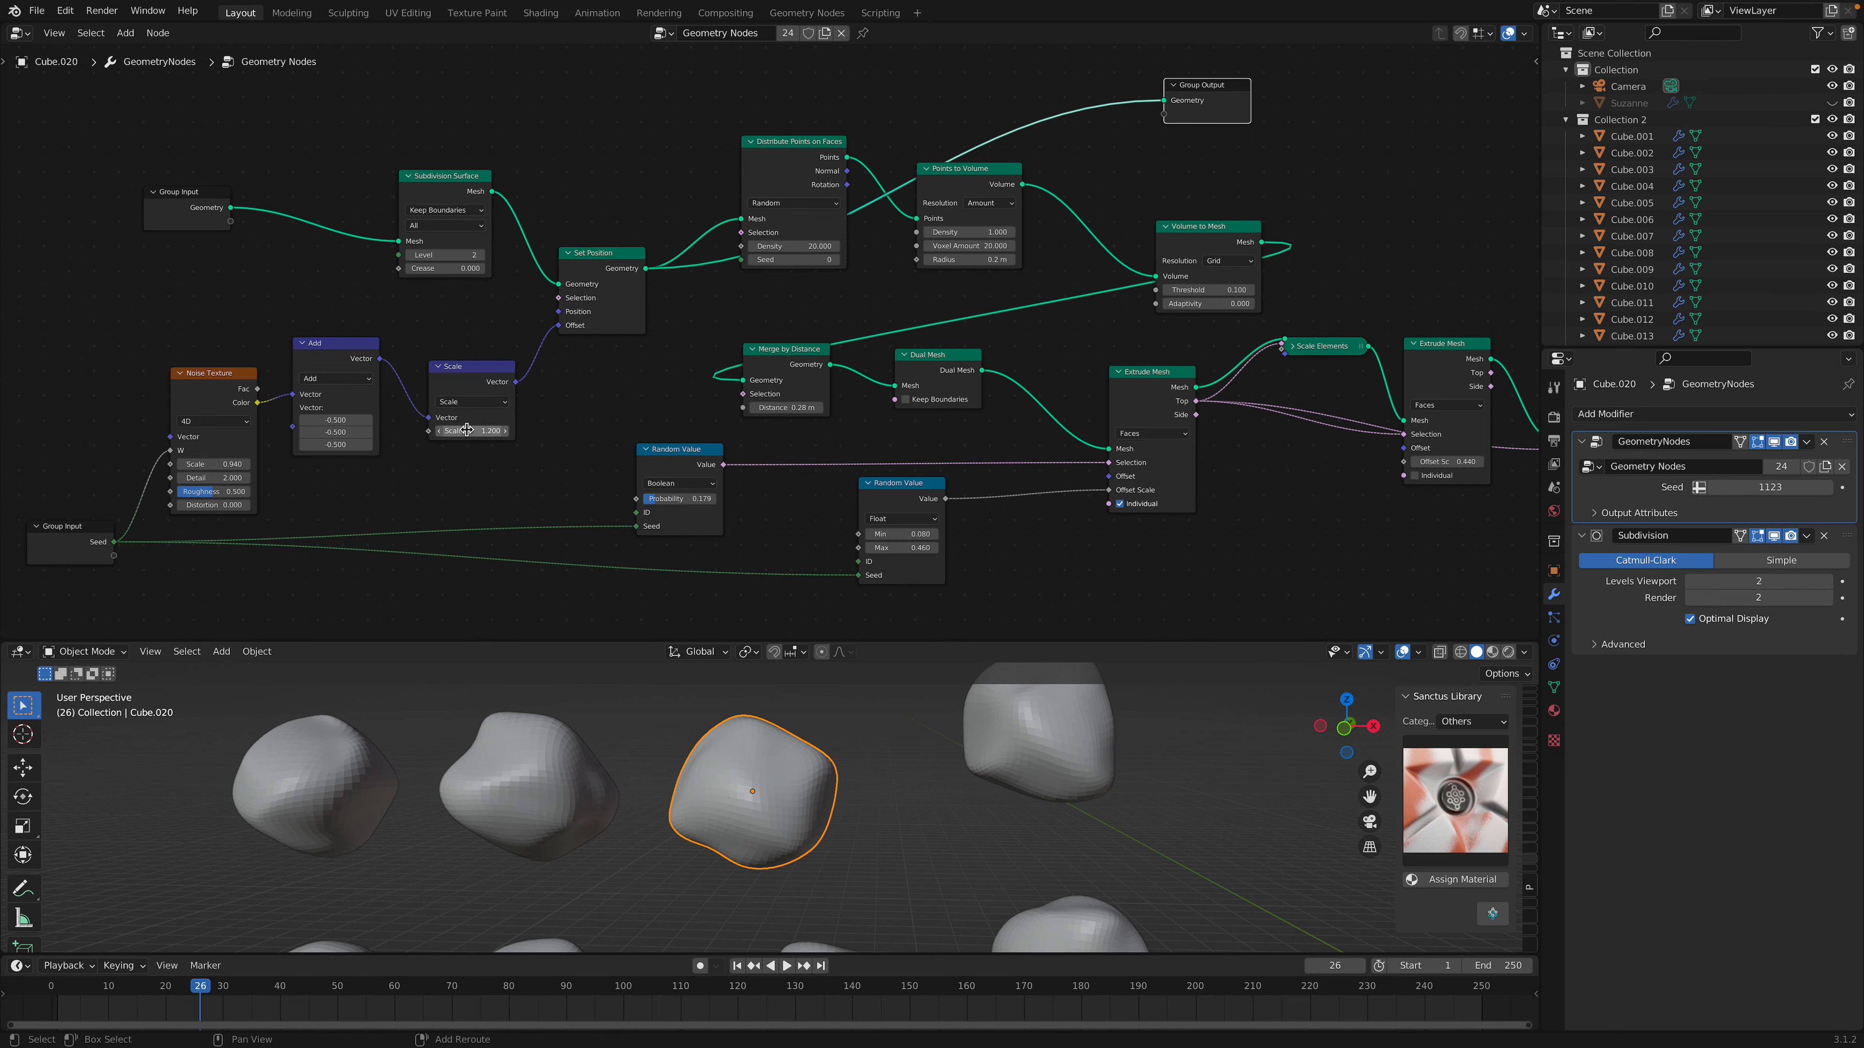
middle_click_drag(602, 299, 566, 302)
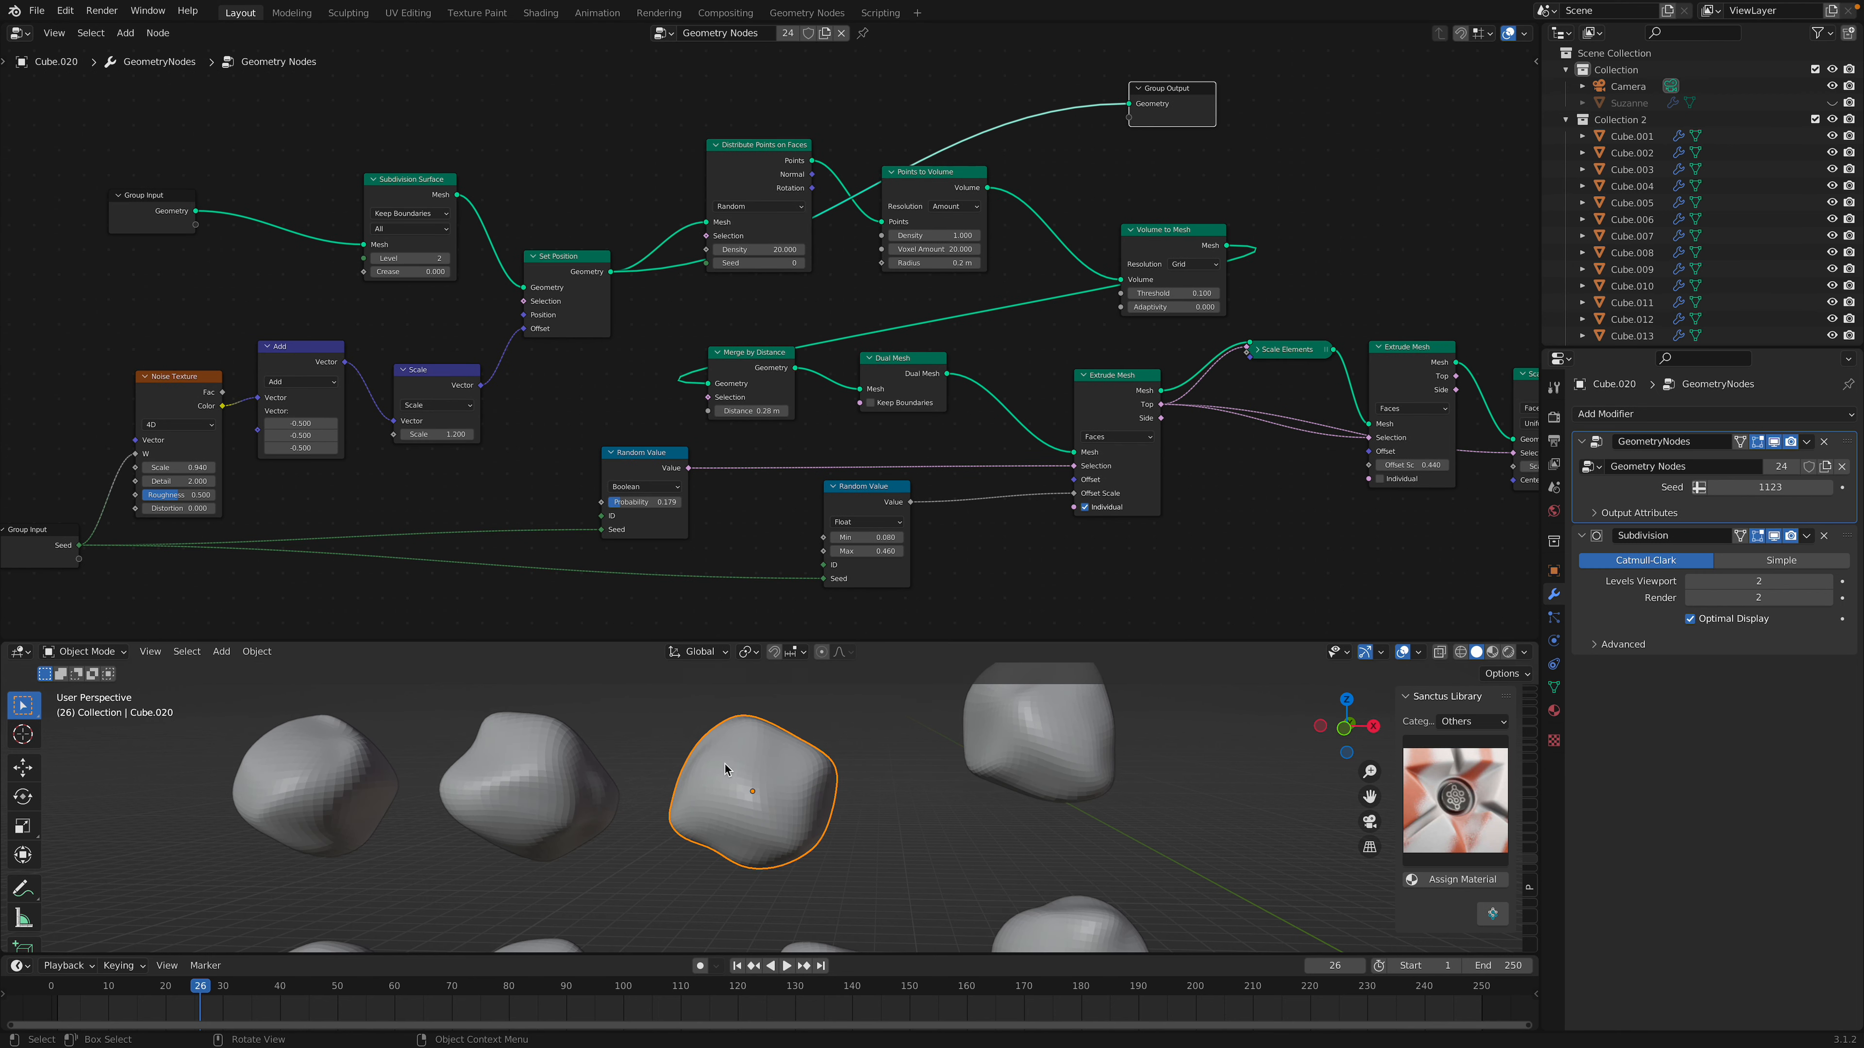
middle_click_drag(593, 424, 581, 410)
mouse_move(454, 416)
left_mouse_down()
mouse_move(410, 417)
mouse_move(469, 417)
left_mouse_up()
- Connect the Points output of Distribute Points on Faces to the Group Output, shifting the neighbouring nodes slightly
middle_click_drag(953, 197, 668, 222)
left_click(795, 160)
left_click_drag(673, 183, 675, 194)
left_click_drag(504, 189, 830, 113)
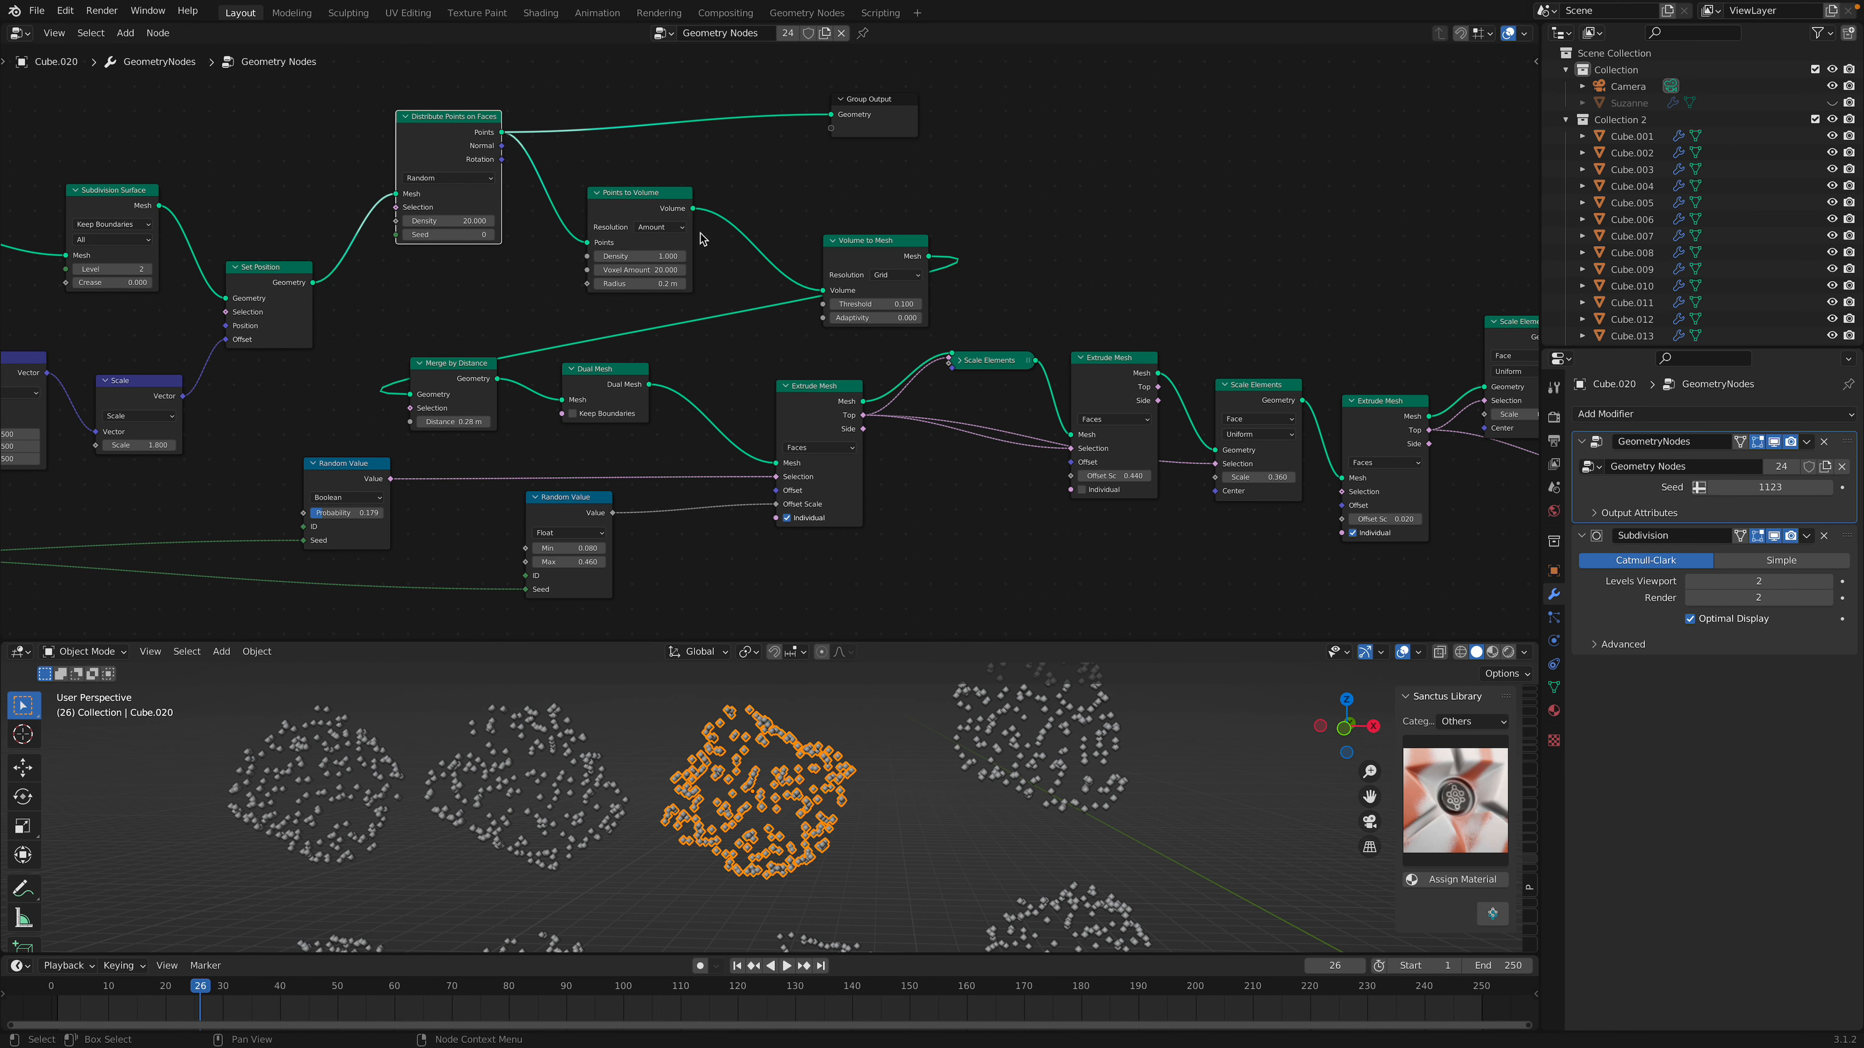
- Route first Points to Volume and then Volume to Mesh into the Group Output, repositioning the Group Output and Volume to Mesh nodes
left_click_drag(696, 214, 851, 111)
left_click_drag(853, 110, 1015, 134)
left_click_drag(931, 258, 1032, 129)
left_click_drag(1032, 129, 1059, 161)
left_click_drag(889, 255, 875, 237)
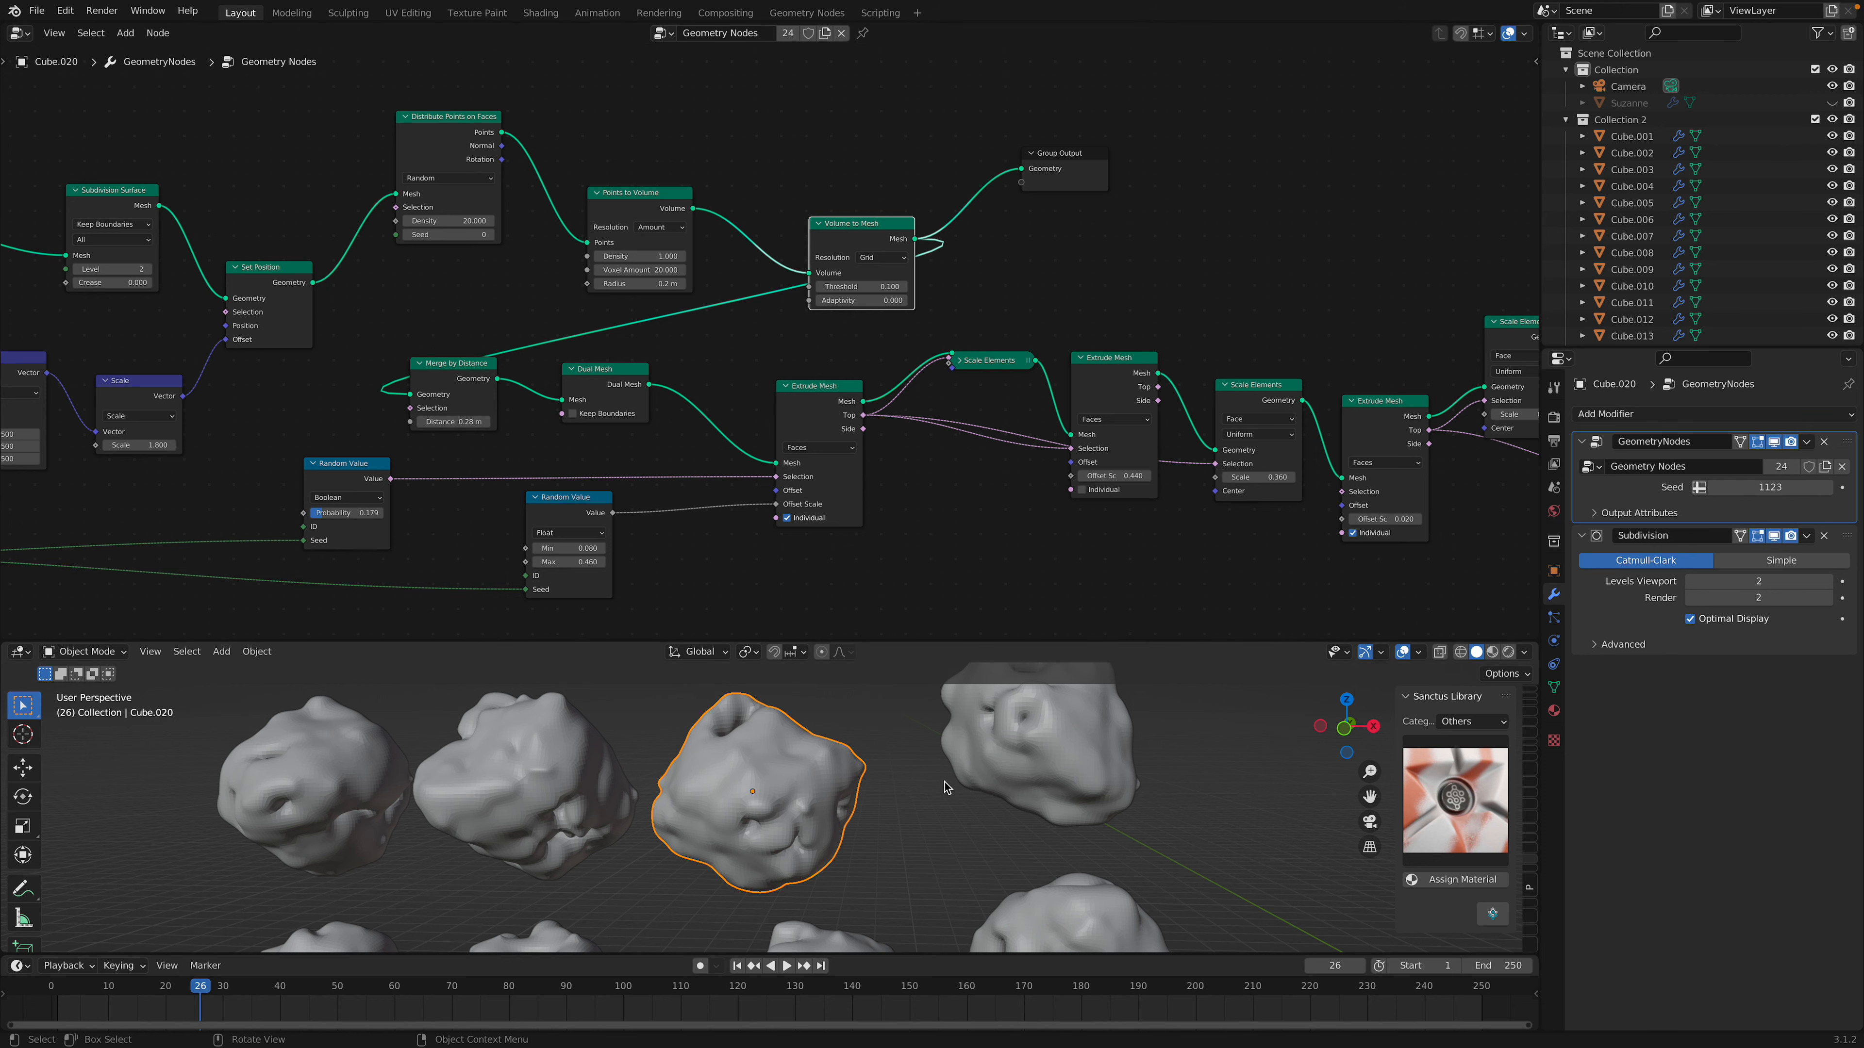
scroll(944, 787, "down", 2)
scroll(511, 379, "down", 1)
- Connect Merge by Distance to the Group Output, shift the Dual Mesh node, and set the merge Distance to 0.4 m
left_click_drag(504, 377, 984, 185)
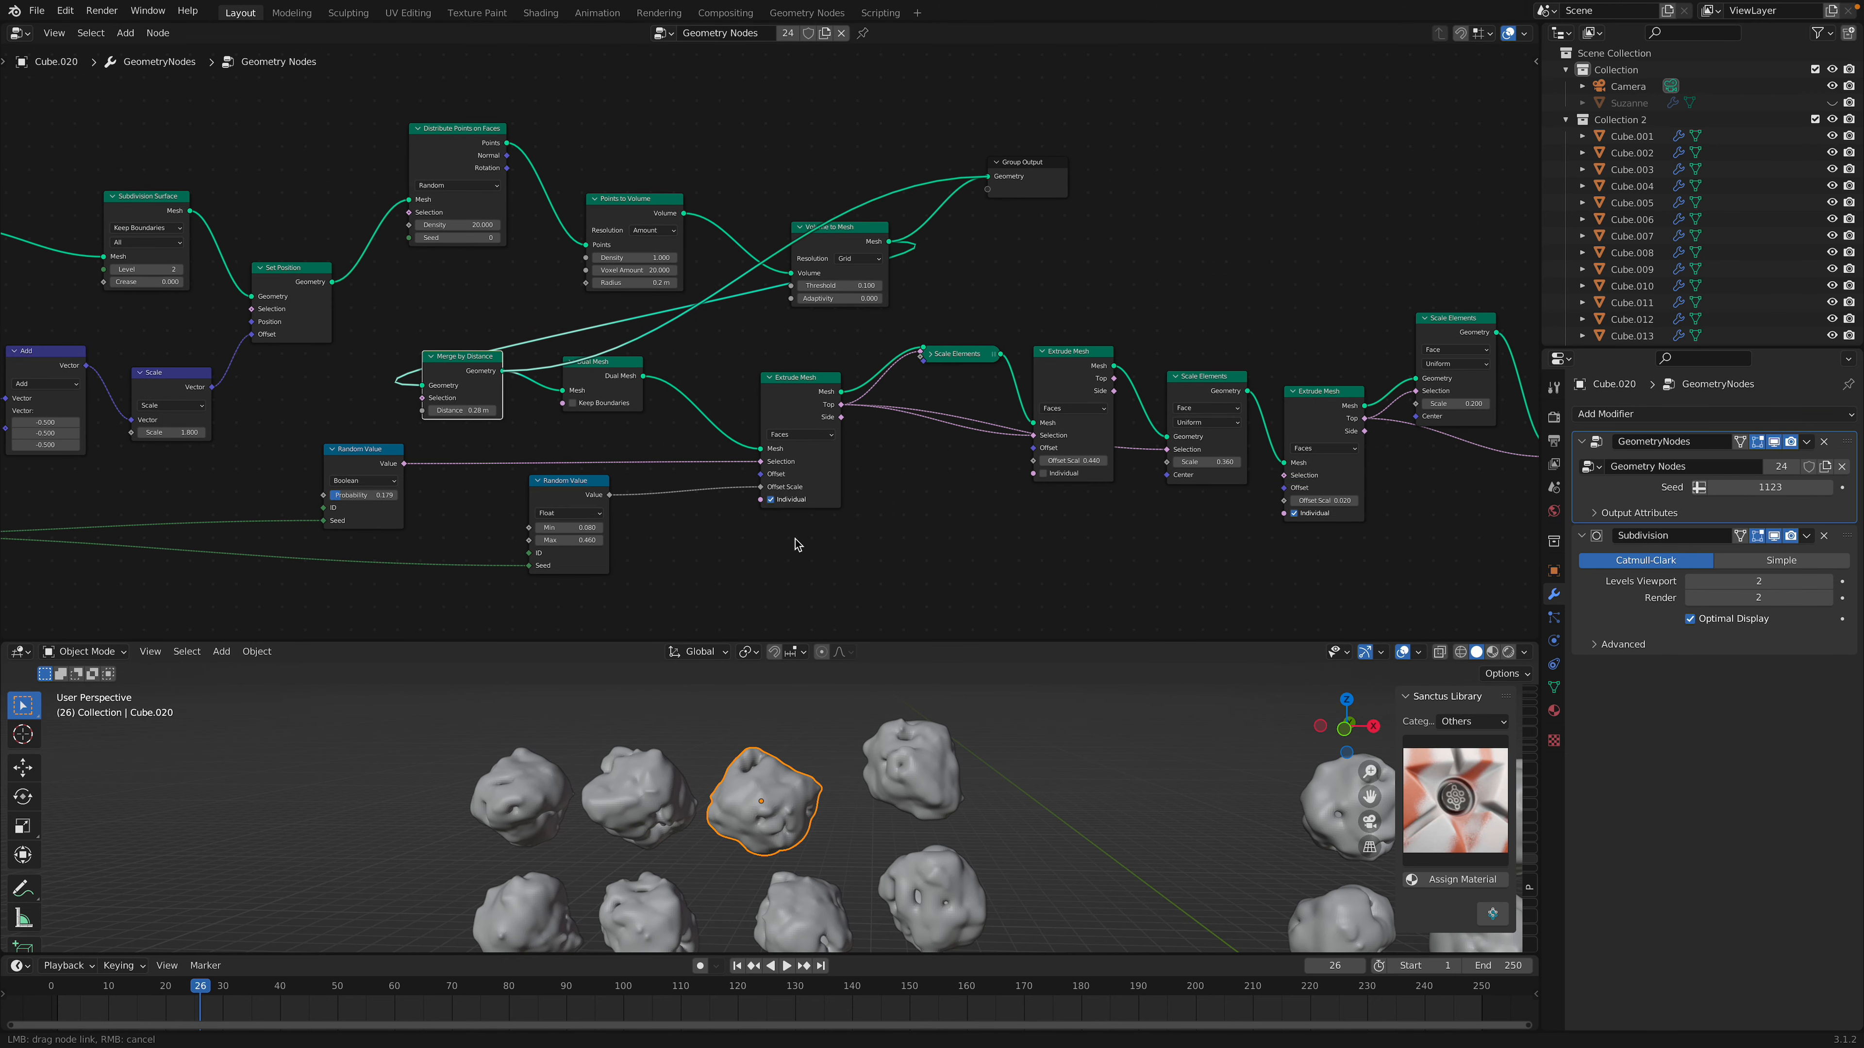
scroll(813, 806, "up", 5)
scroll(813, 805, "down", 2)
scroll(813, 805, "up", 2)
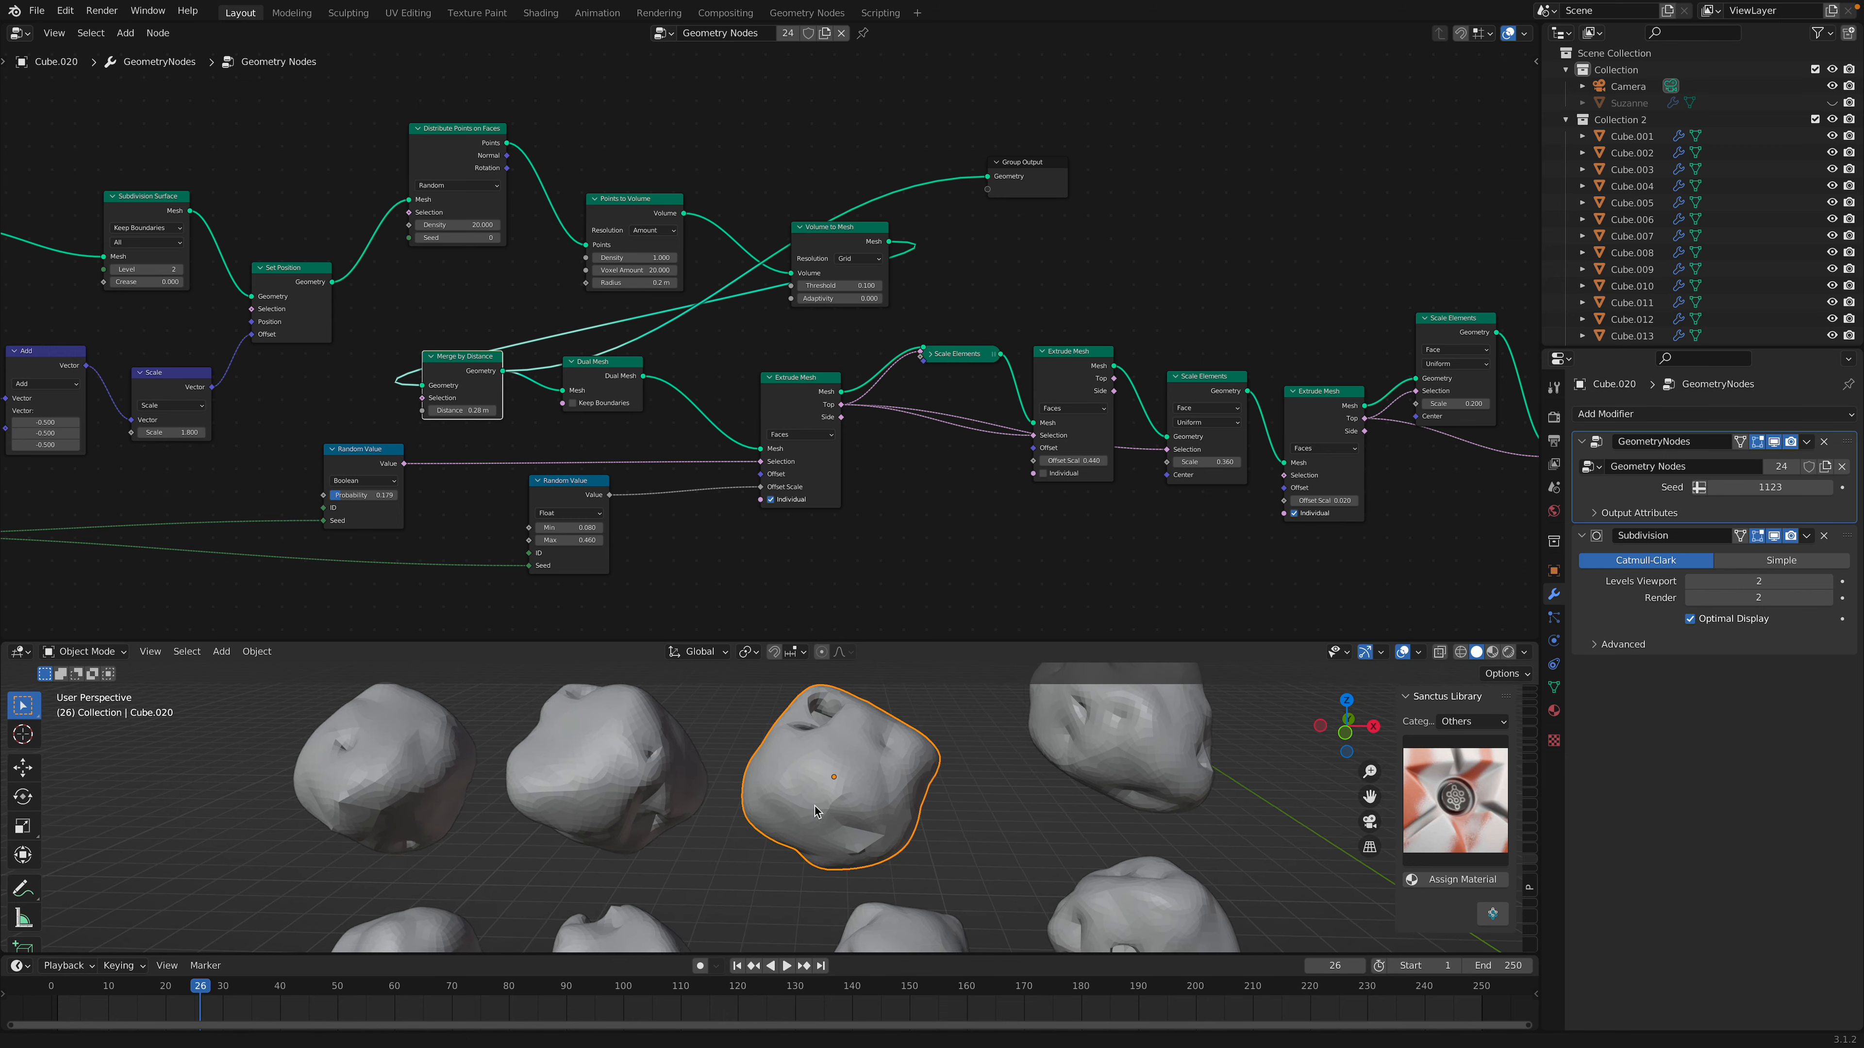
scroll(813, 805, "up", 1)
left_click_drag(609, 362, 628, 380)
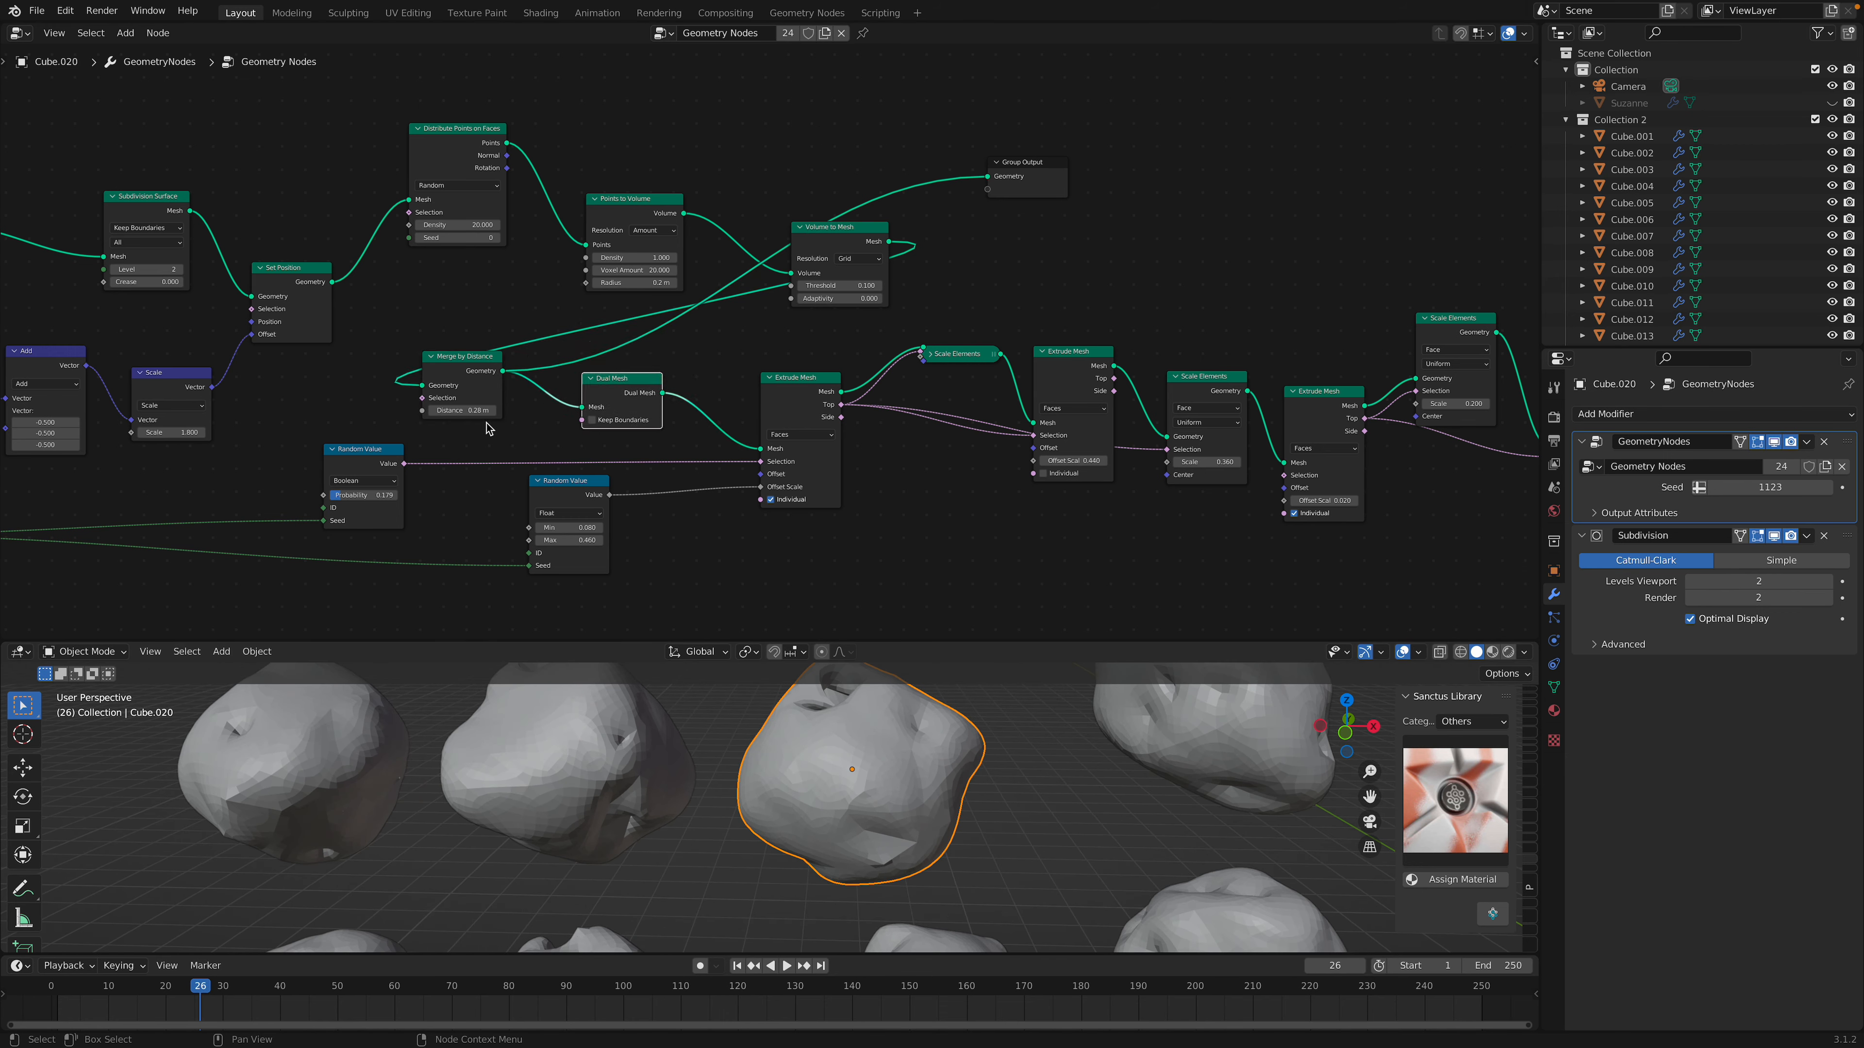
left_click_drag(462, 410, 481, 409)
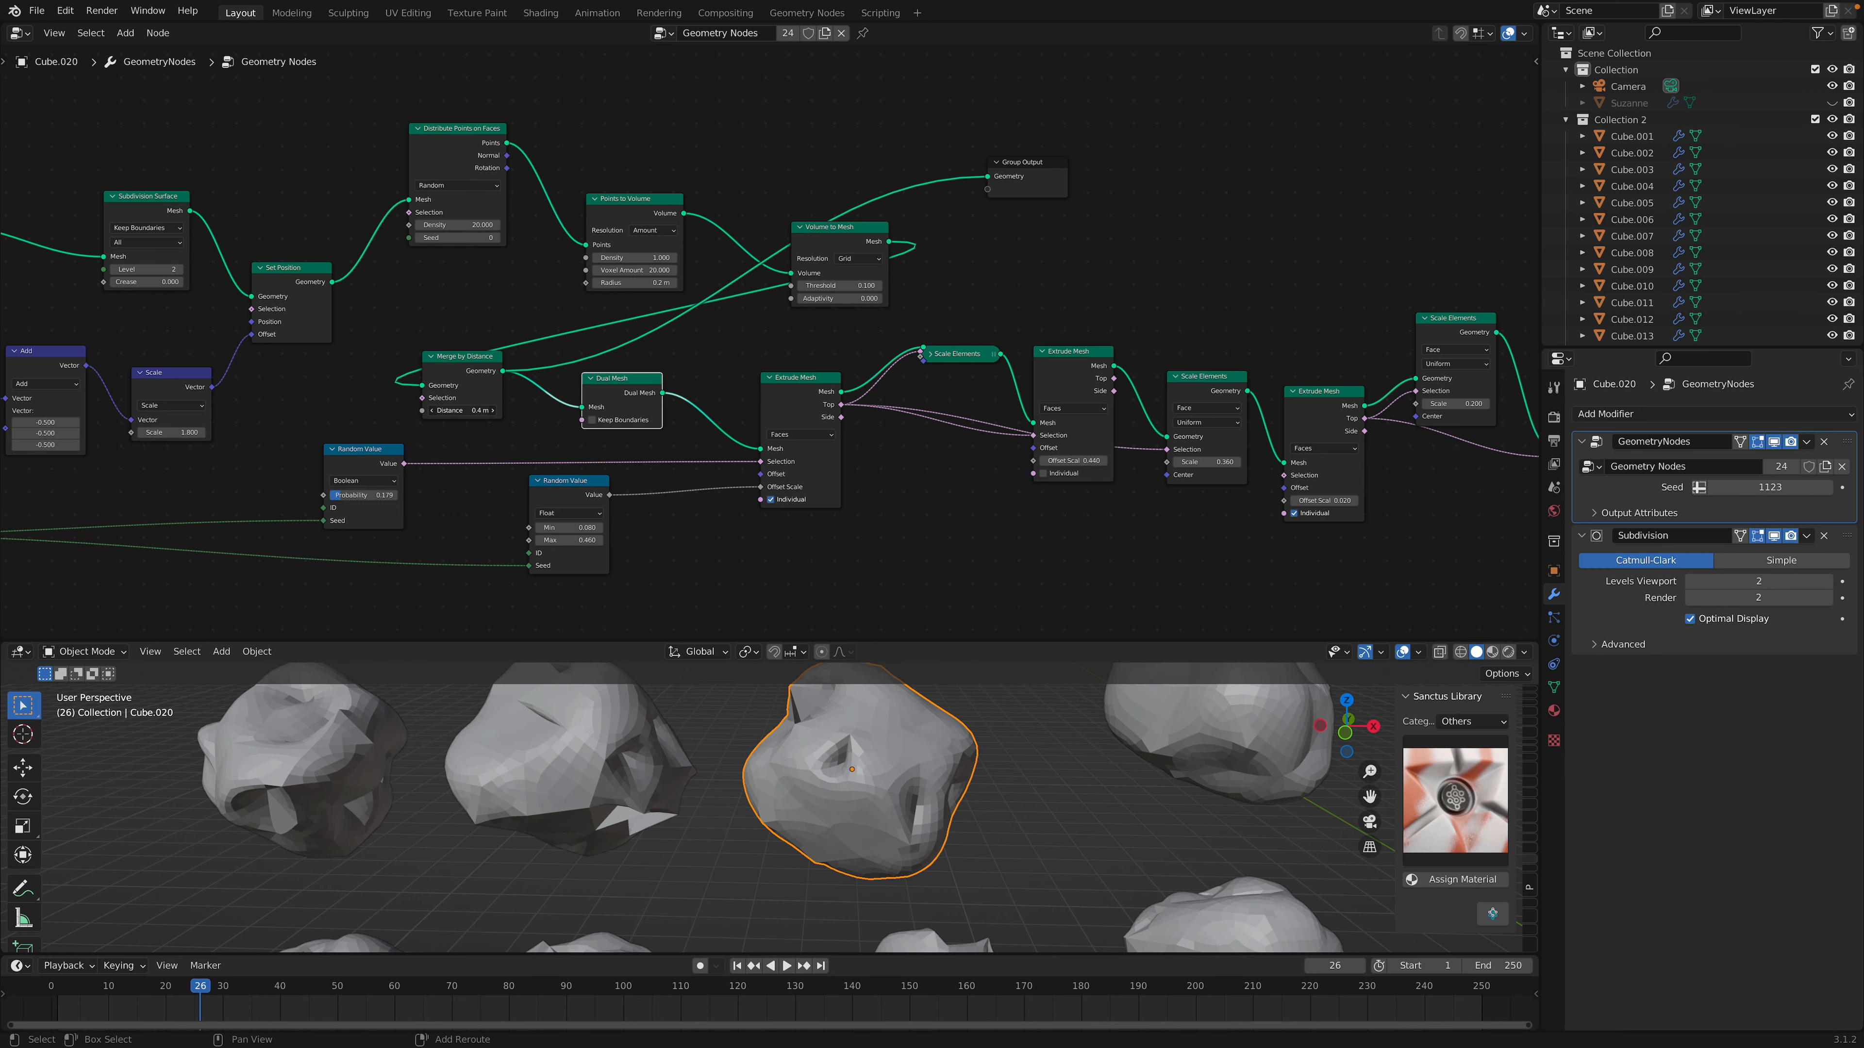
- Connect the Dual Mesh output to the Group Output and inspect the resulting openings in the shapes
left_click_drag(653, 380, 988, 178)
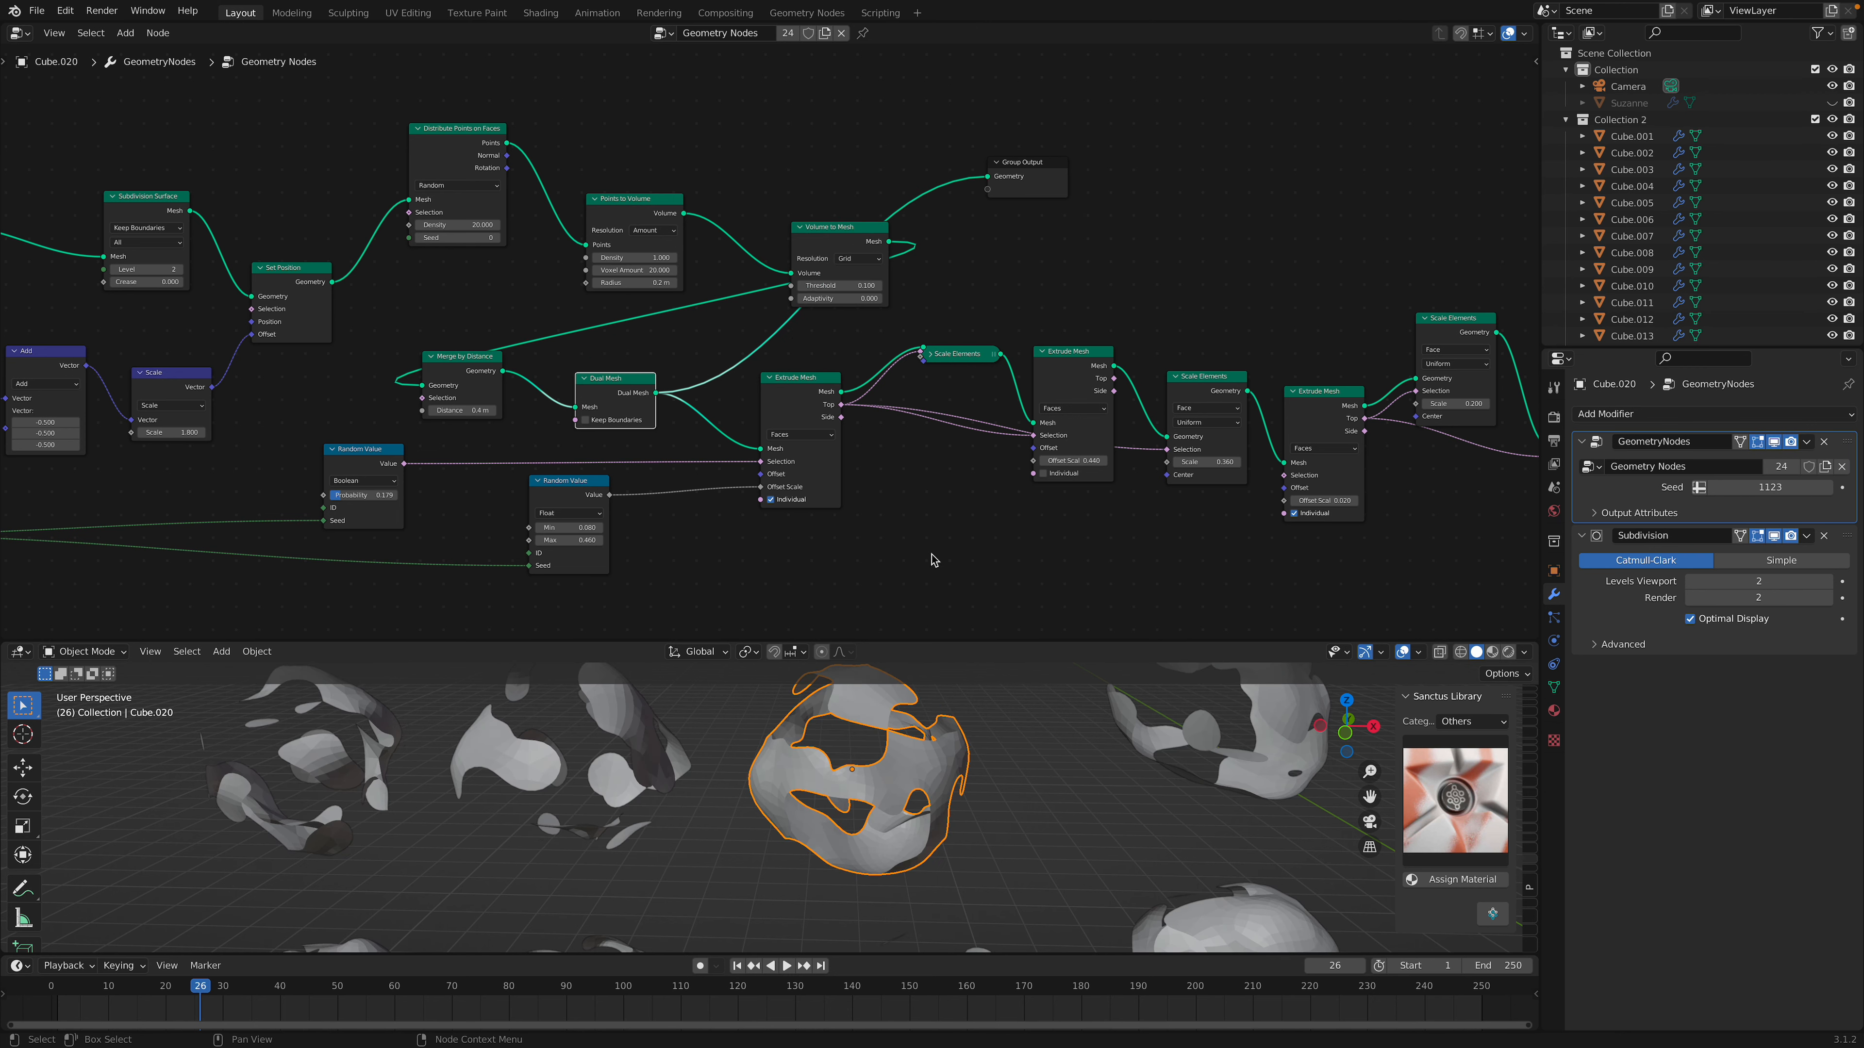
middle_click_drag(844, 734, 833, 782)
scroll(609, 727, "up", 1)
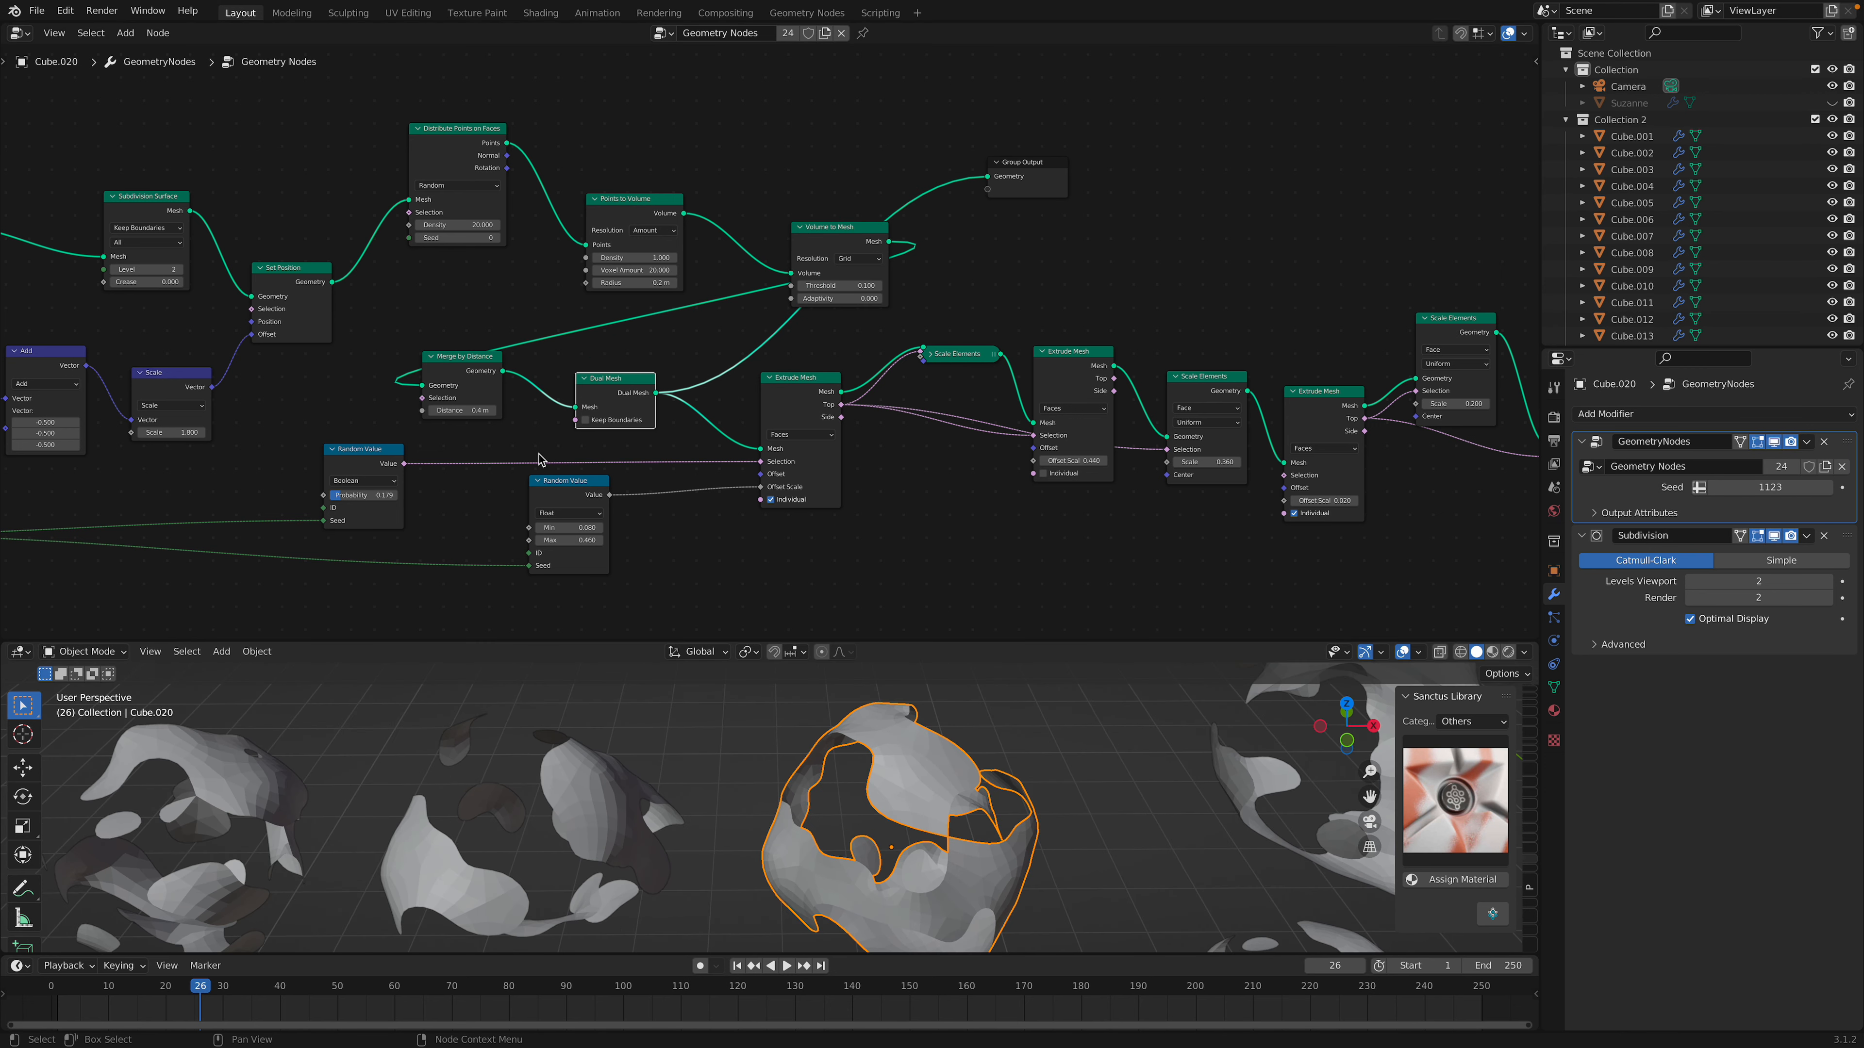
middle_click_drag(684, 784, 686, 769)
scroll(603, 449, "up", 1)
- Set the Merge by Distance node's Distance to 0.3 m and inspect the shapes
left_click_drag(590, 393, 581, 386)
middle_click_drag(402, 414, 426, 401)
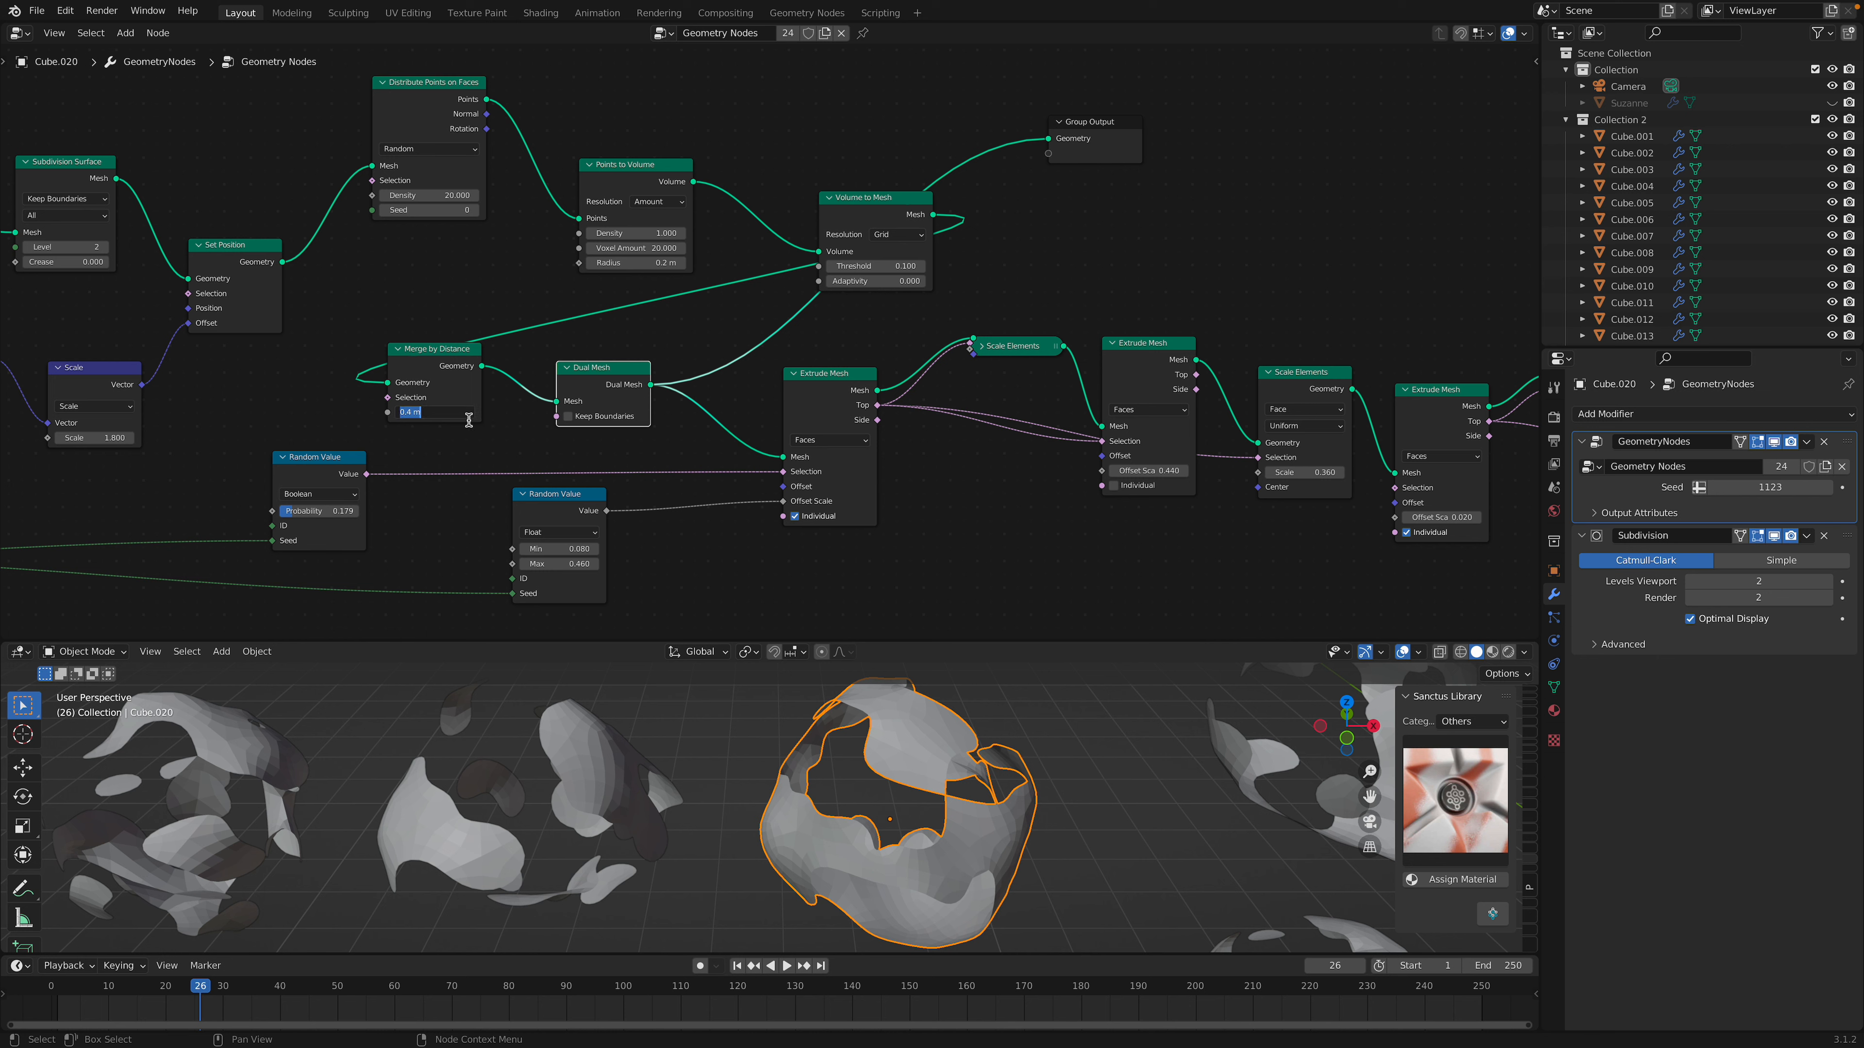
key("Return")
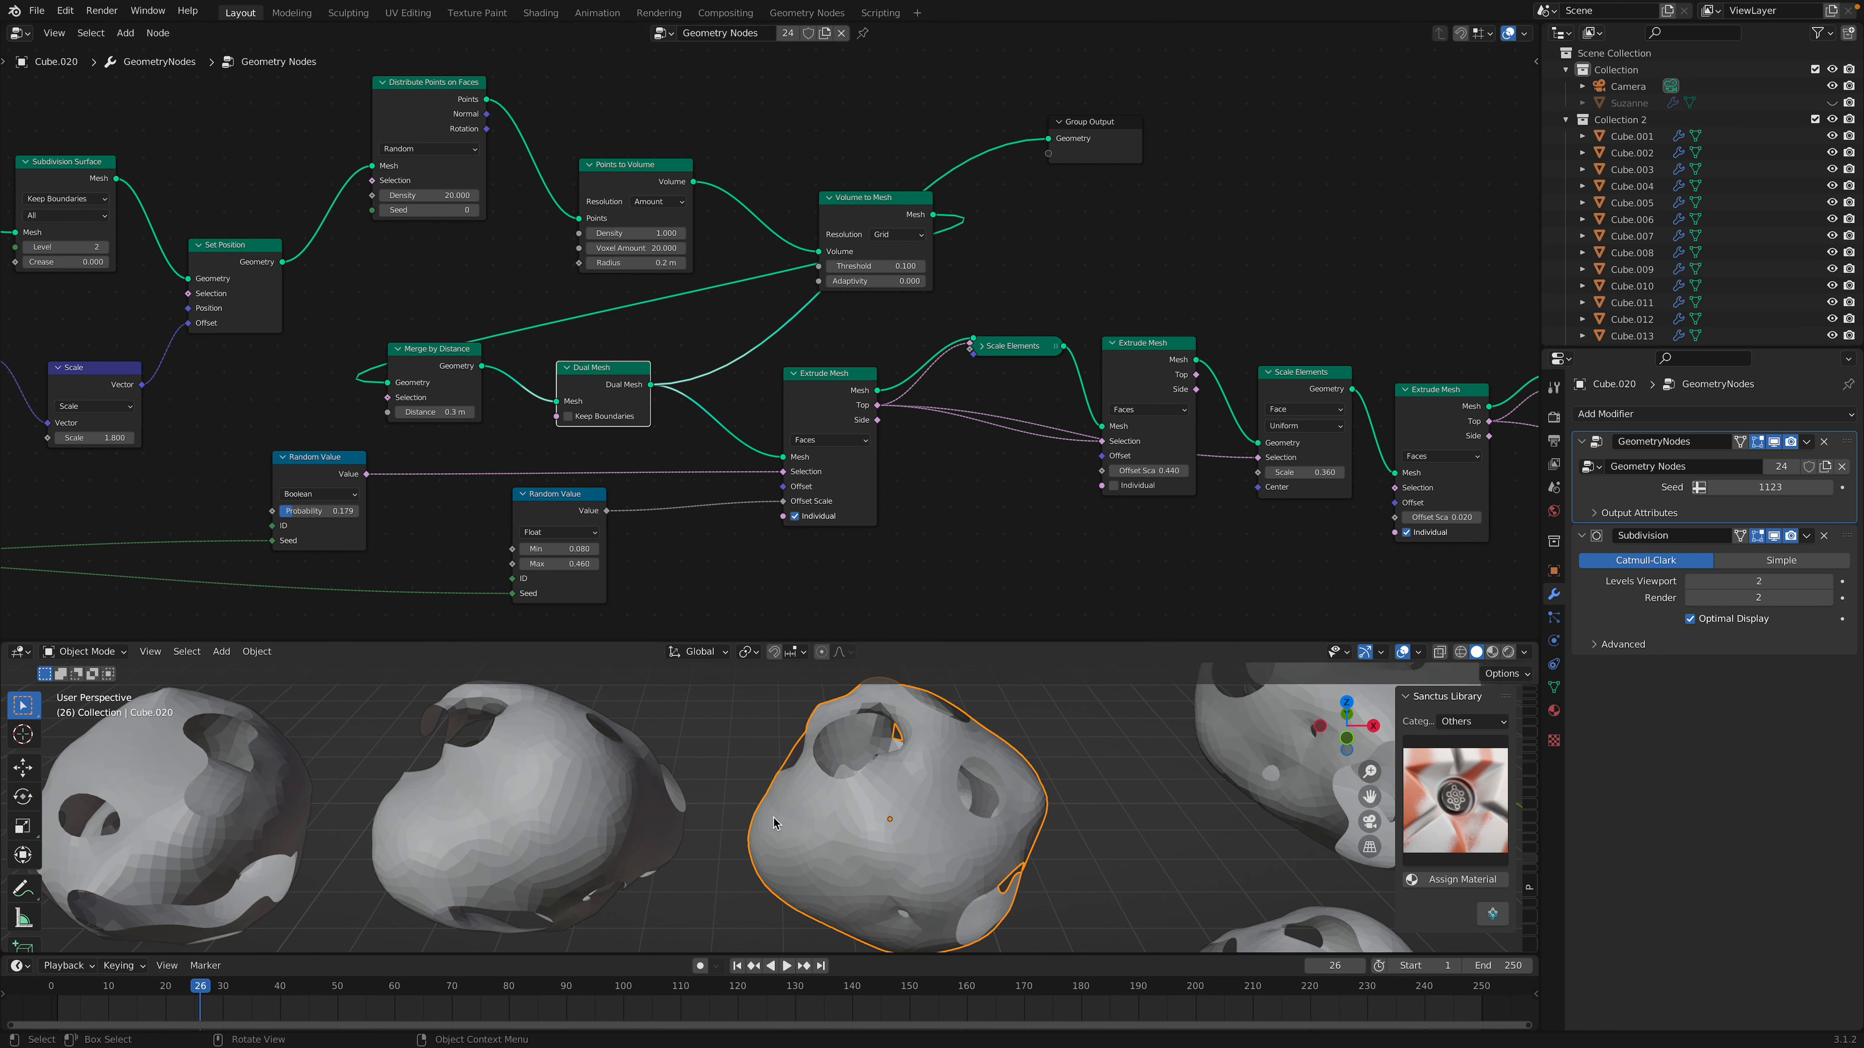
middle_click_drag(868, 739, 914, 832)
scroll(762, 332, "down", 1)
- Shift the Volume to Mesh node slightly and connect the first Extrude Mesh node's Mesh output to the Group Output
middle_click_drag(761, 331, 488, 304)
left_click_drag(584, 209, 574, 202)
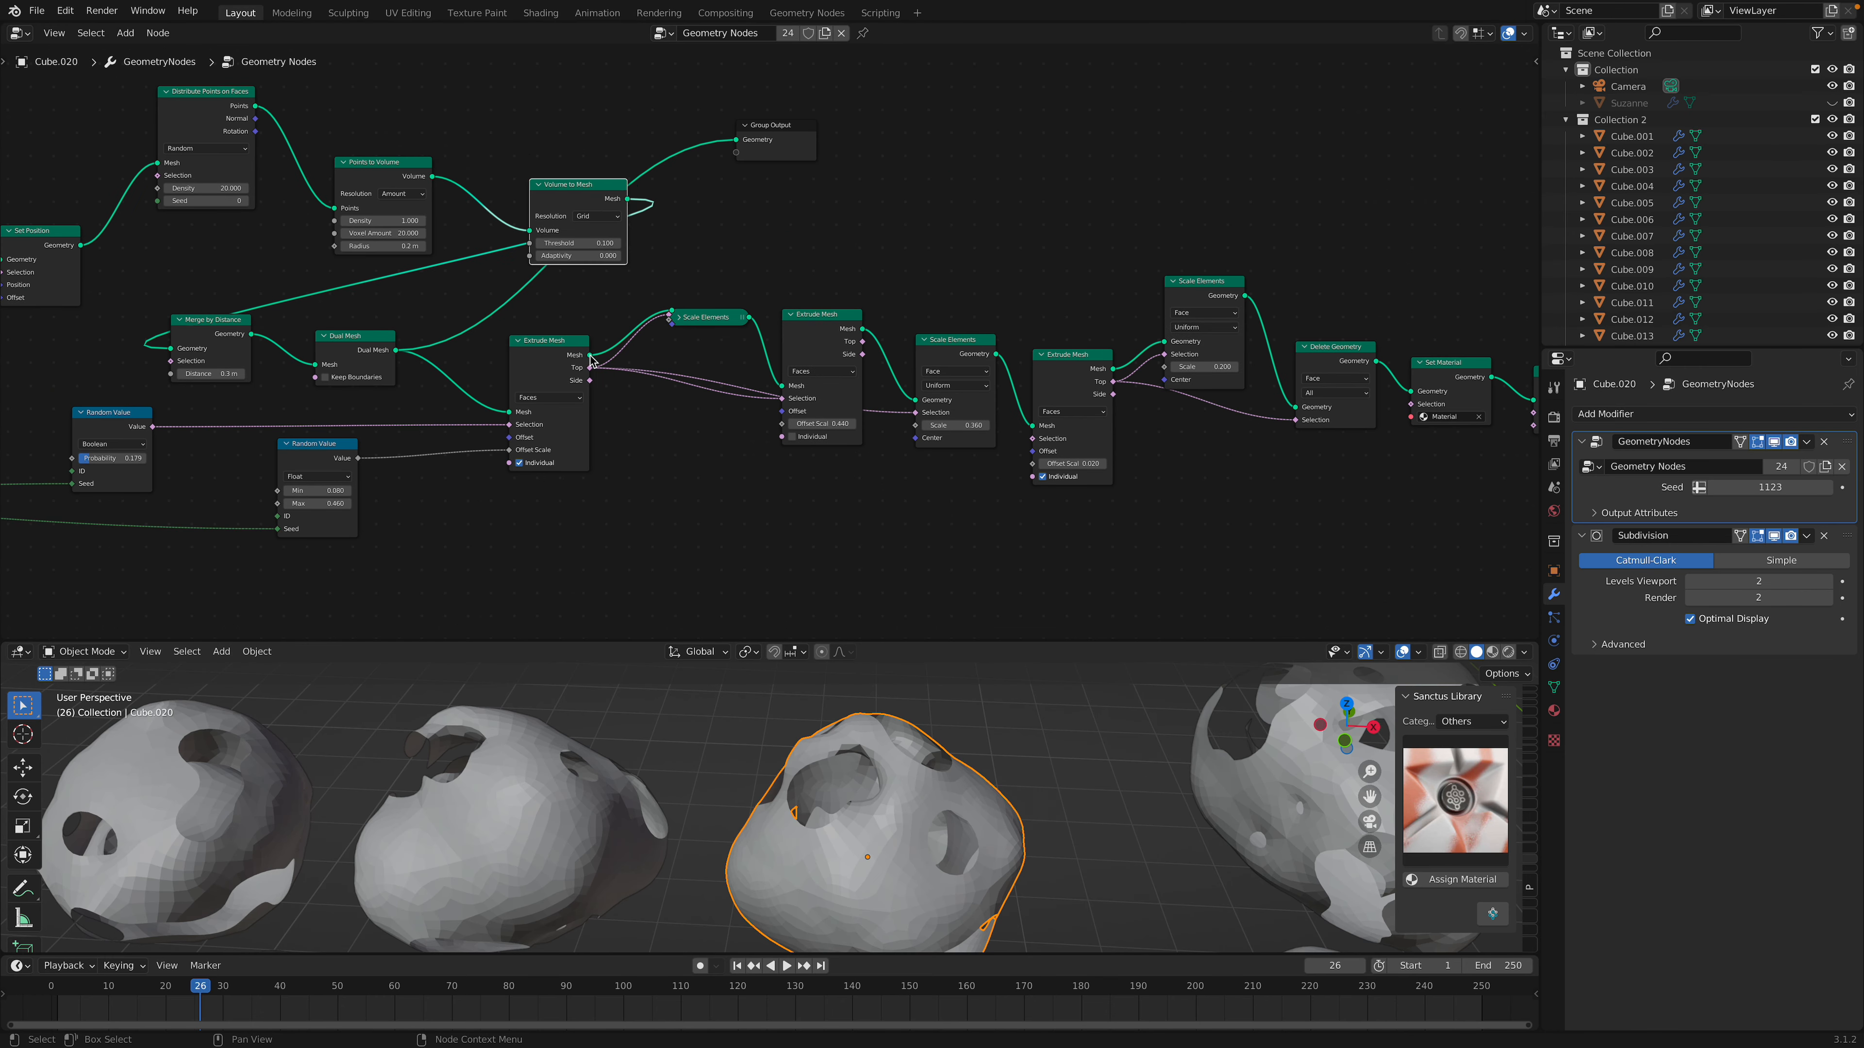
left_click_drag(589, 355, 737, 140)
middle_click_drag(729, 814, 690, 862)
scroll(411, 492, "up", 2)
- Move the float and Boolean Random Value nodes closer to the first Extrude Mesh node
middle_click_drag(403, 493, 522, 473)
left_click_drag(374, 447, 472, 455)
scroll(473, 454, "up", 1)
middle_click_drag(473, 454, 640, 429)
left_click_drag(285, 391, 439, 398)
middle_click_drag(411, 445, 505, 446)
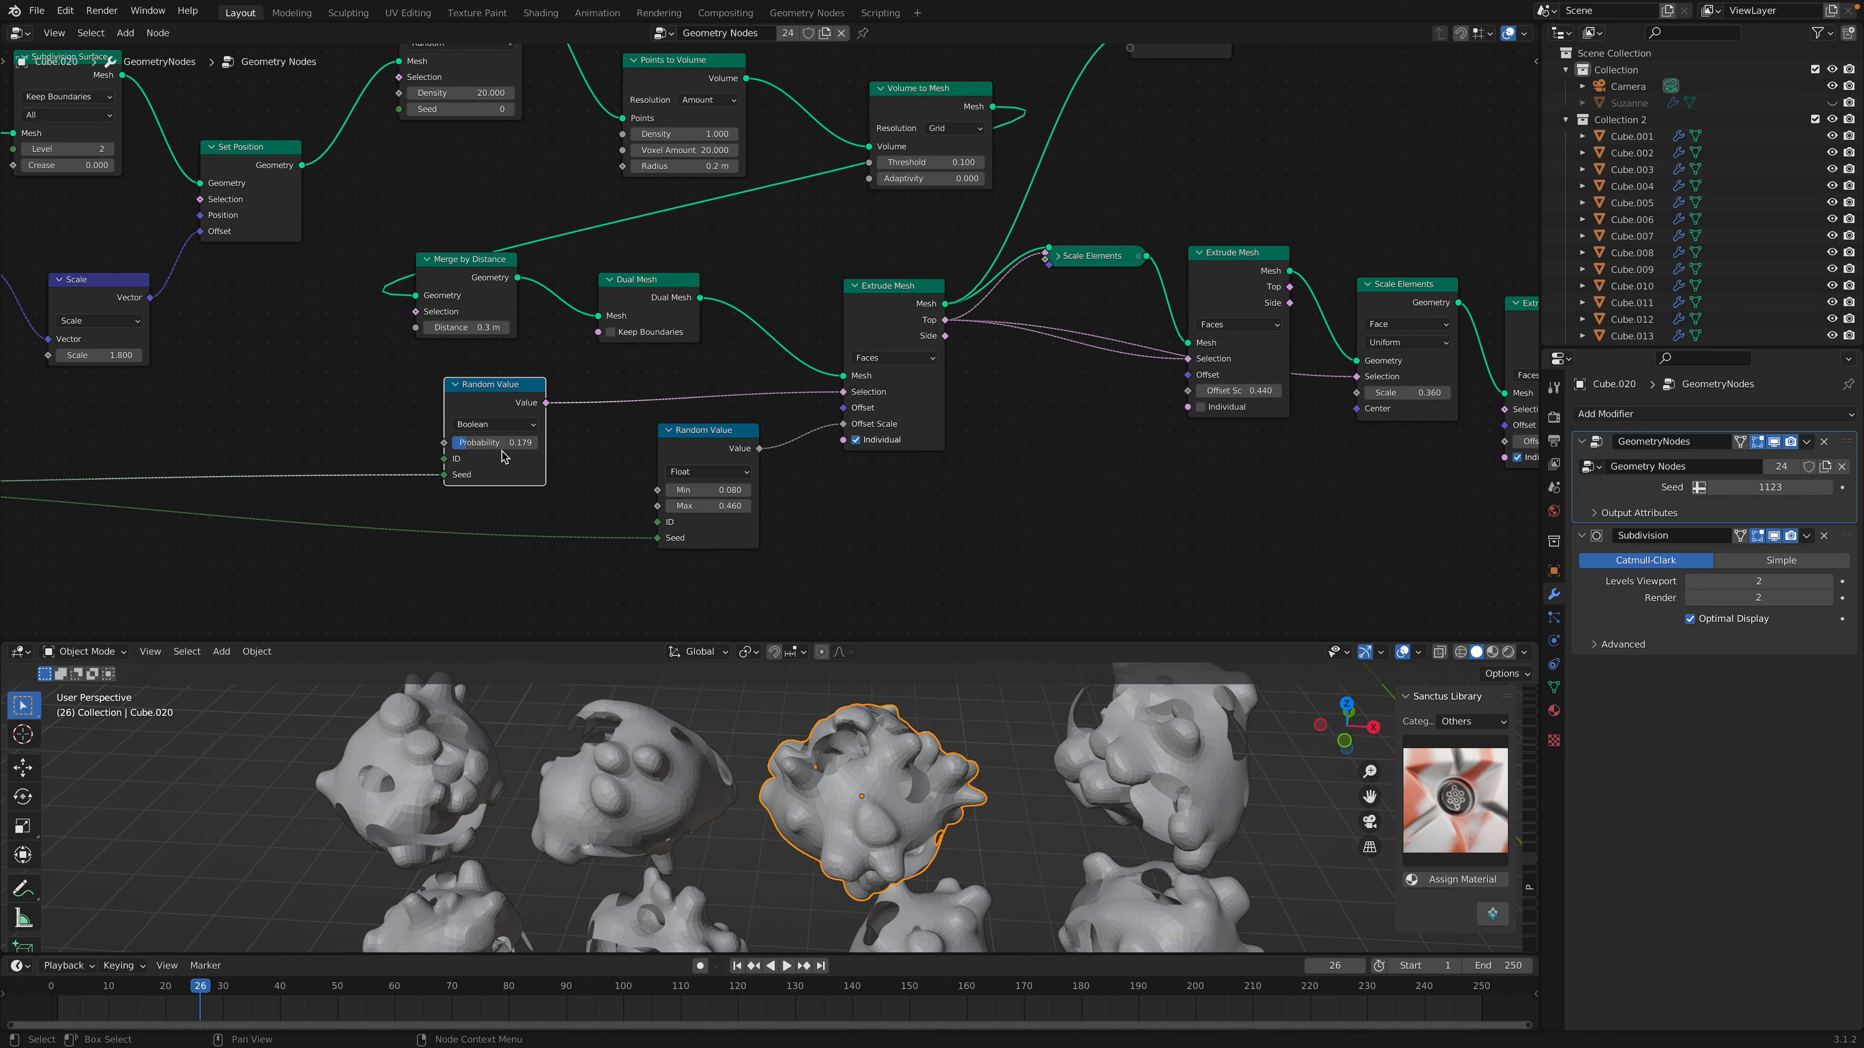
- Set the Boolean Random Value node's Probability to 0.304 and view more of the resulting shapes
mouse_move(469, 442)
left_mouse_down()
mouse_move(526, 443)
mouse_move(478, 442)
left_mouse_up()
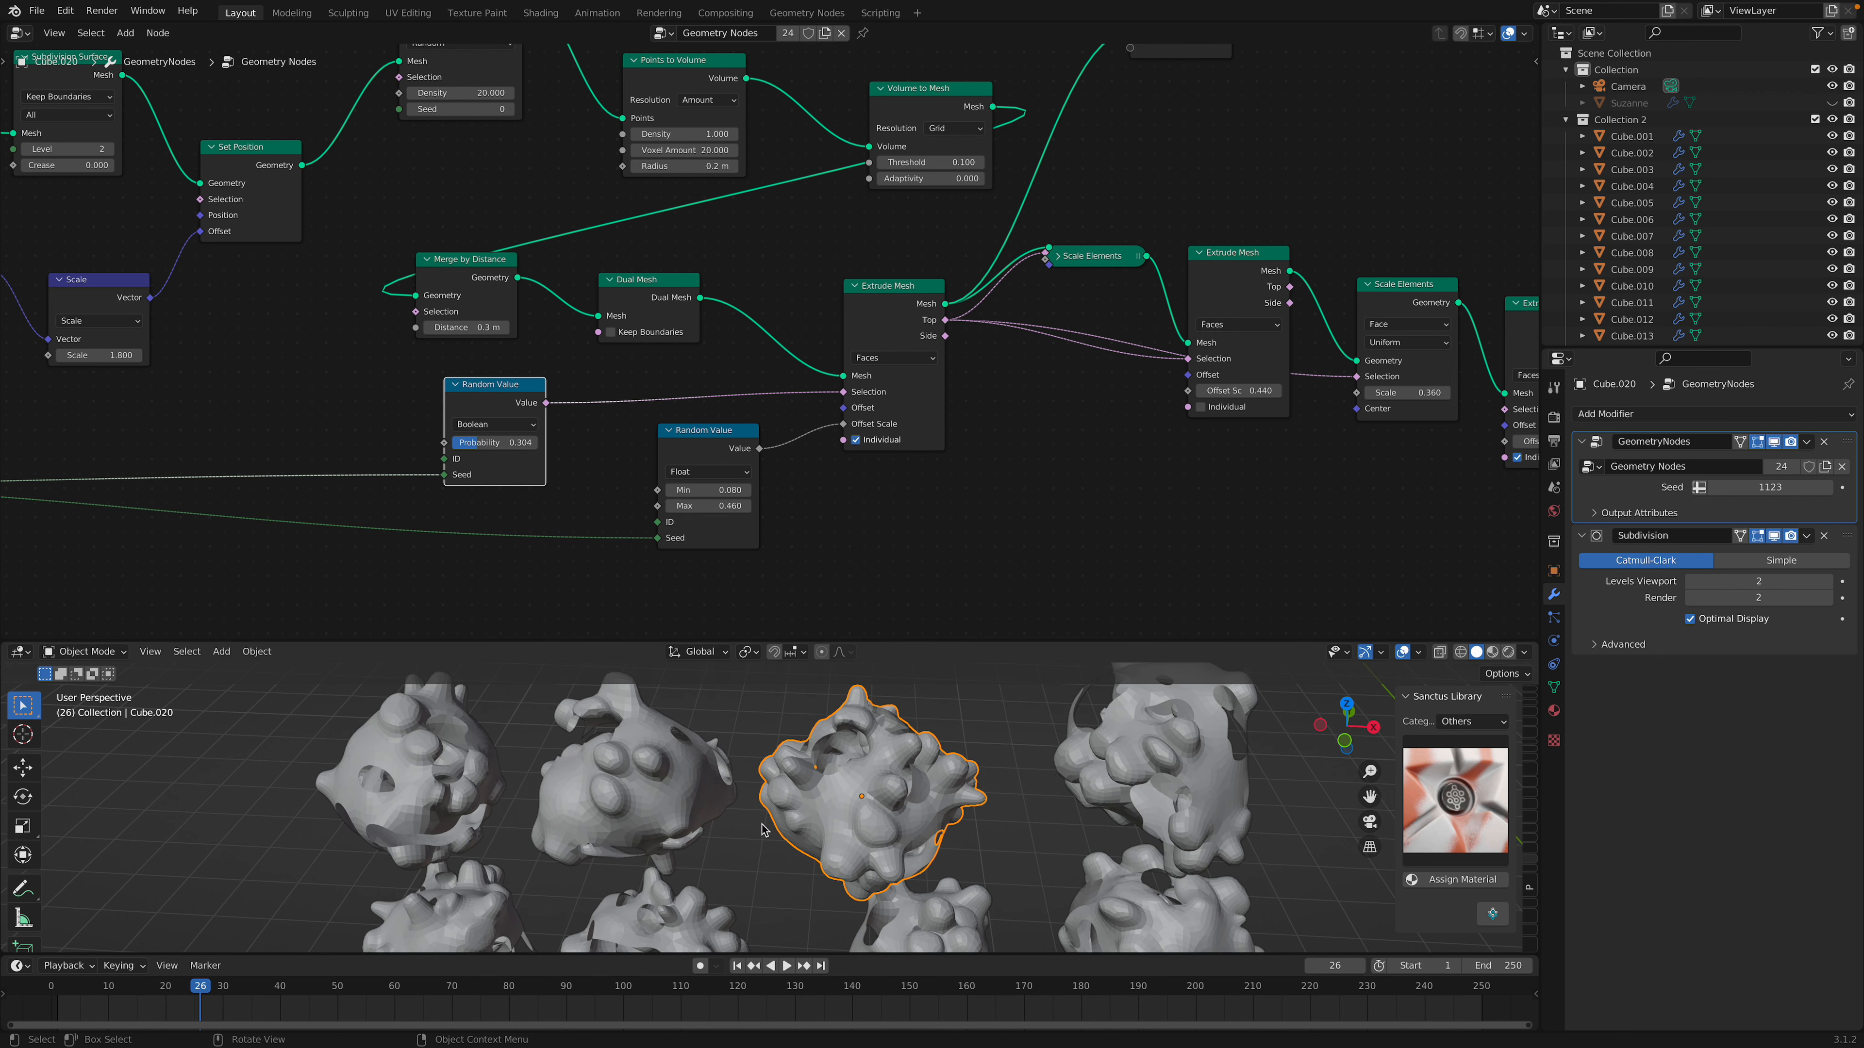
scroll(702, 828, "down", 4)
- Rearrange the nodes around the collapsed Scale Elements node and connect the second Extrude Mesh node's Mesh output to the Group Output
middle_click_drag(875, 346, 595, 383)
middle_click_drag(739, 274, 607, 326)
left_click_drag(790, 100, 904, 116)
left_click_drag(512, 397, 531, 374)
left_click_drag(683, 346, 669, 370)
left_click_drag(833, 364, 811, 354)
middle_click_drag(838, 383, 681, 396)
left_click_drag(701, 364, 688, 149)
left_click_drag(772, 137, 1013, 164)
middle_click_drag(928, 285, 797, 287)
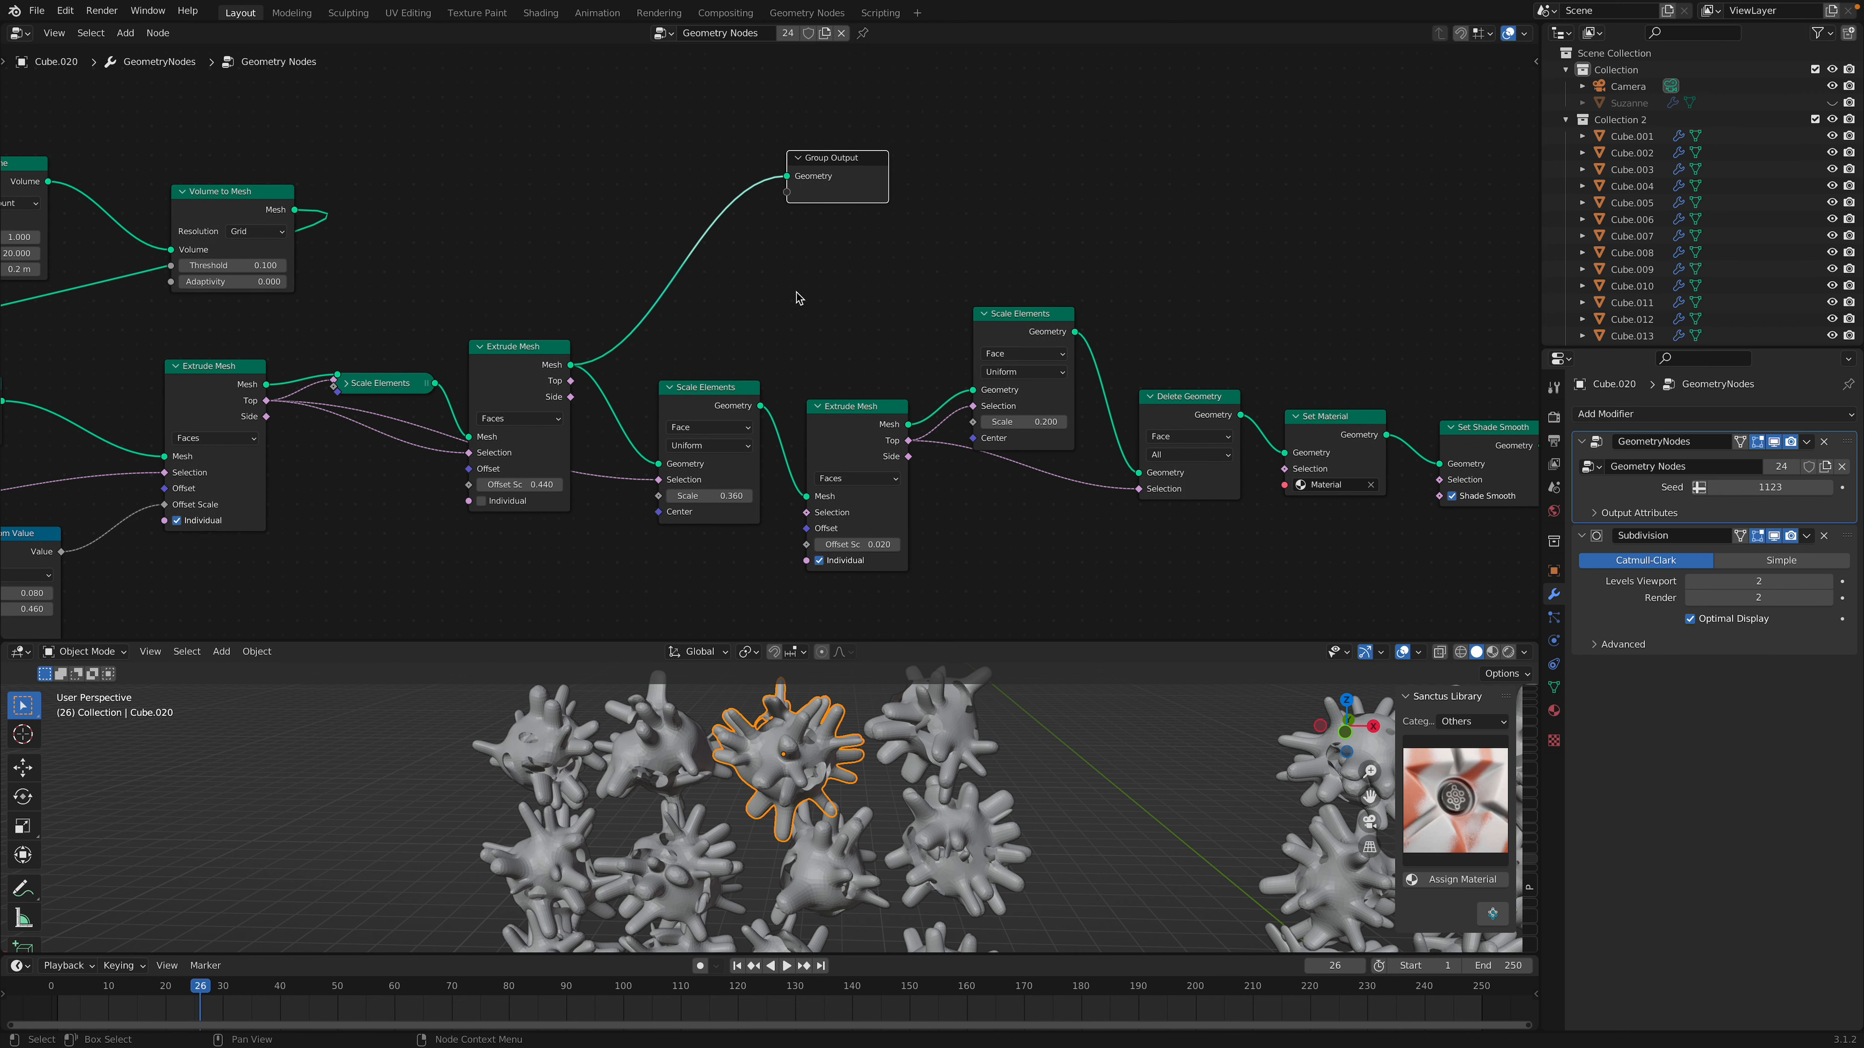
- Preview the 0.360 Scale Elements node and the following Extrude Mesh node by connecting each in turn to the Group Output
left_click_drag(761, 406, 798, 176)
left_click_drag(845, 157, 965, 174)
middle_click_drag(909, 297, 742, 229)
scroll(741, 229, "up", 1)
left_click_drag(723, 372, 782, 119)
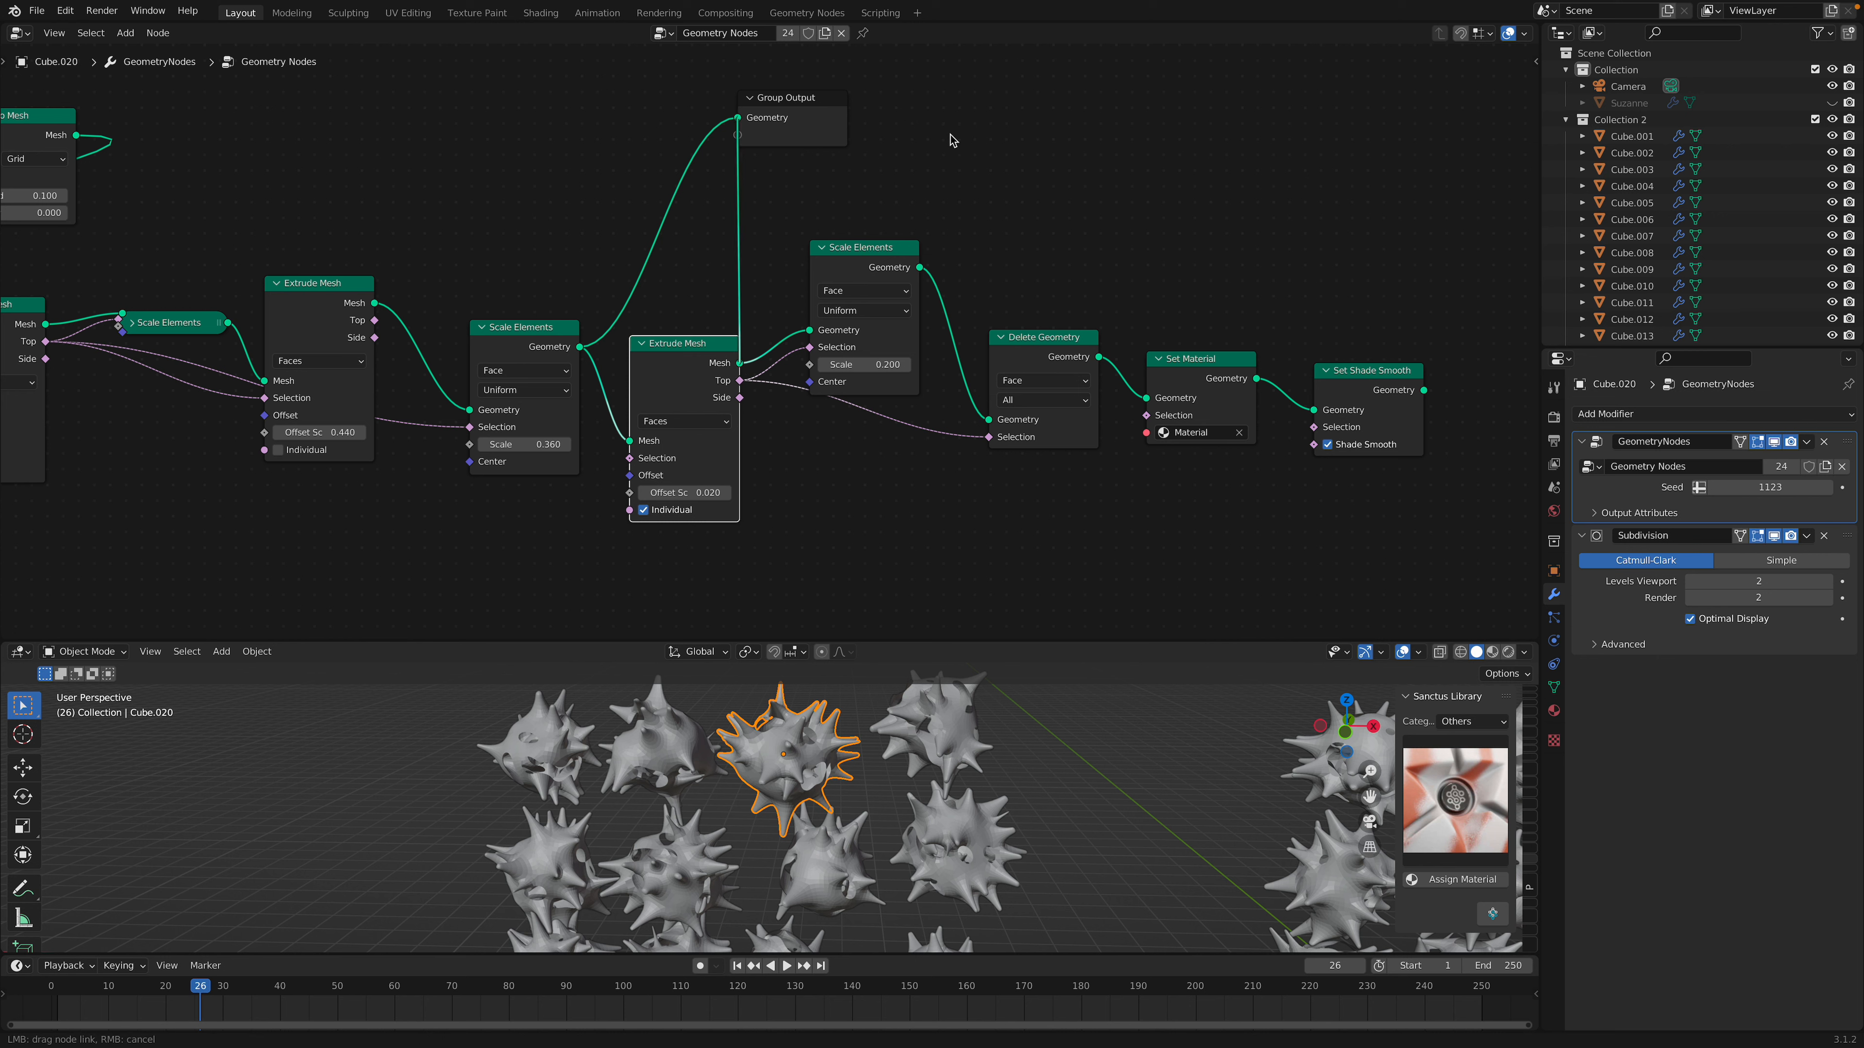
left_click_drag(970, 130, 1113, 144)
- Connect the 0.200 Scale Elements node and then the Delete Geometry node to the Group Output, moving the Group Output beside Set Material
left_click_drag(920, 268, 968, 236)
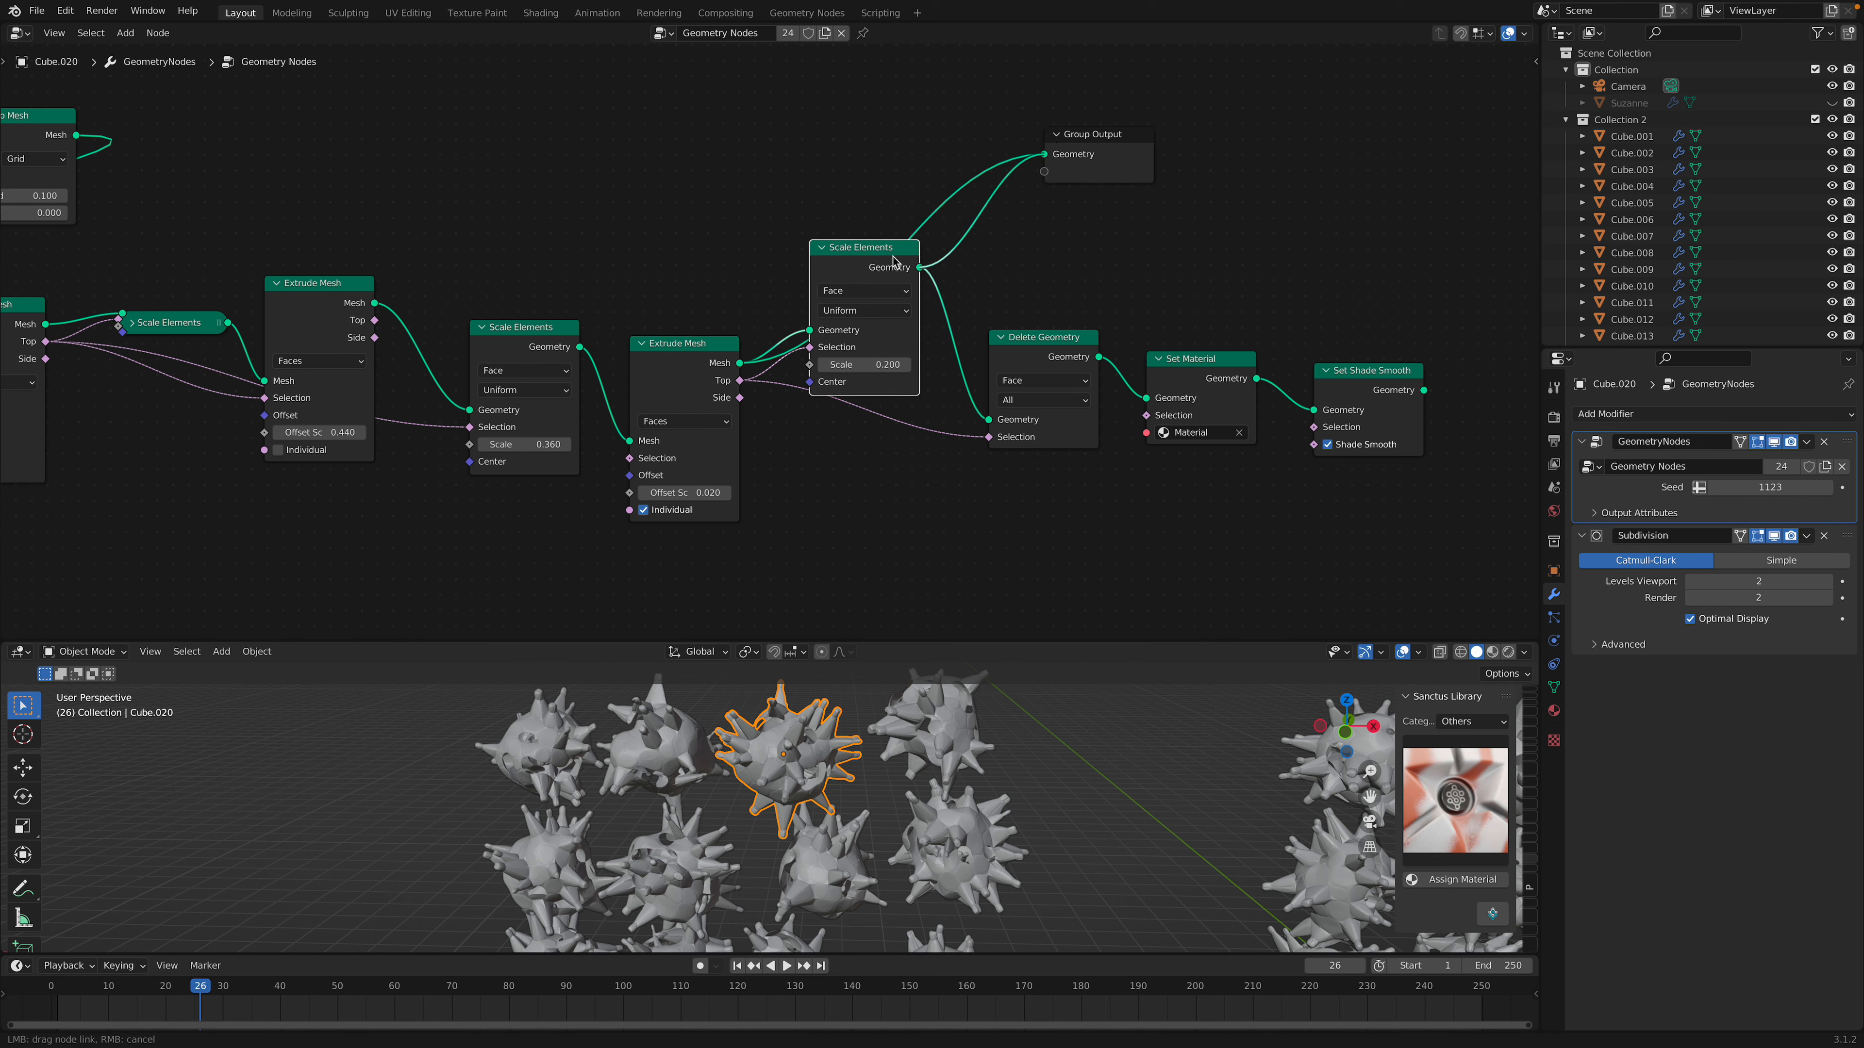
left_click_drag(1089, 349, 1093, 353)
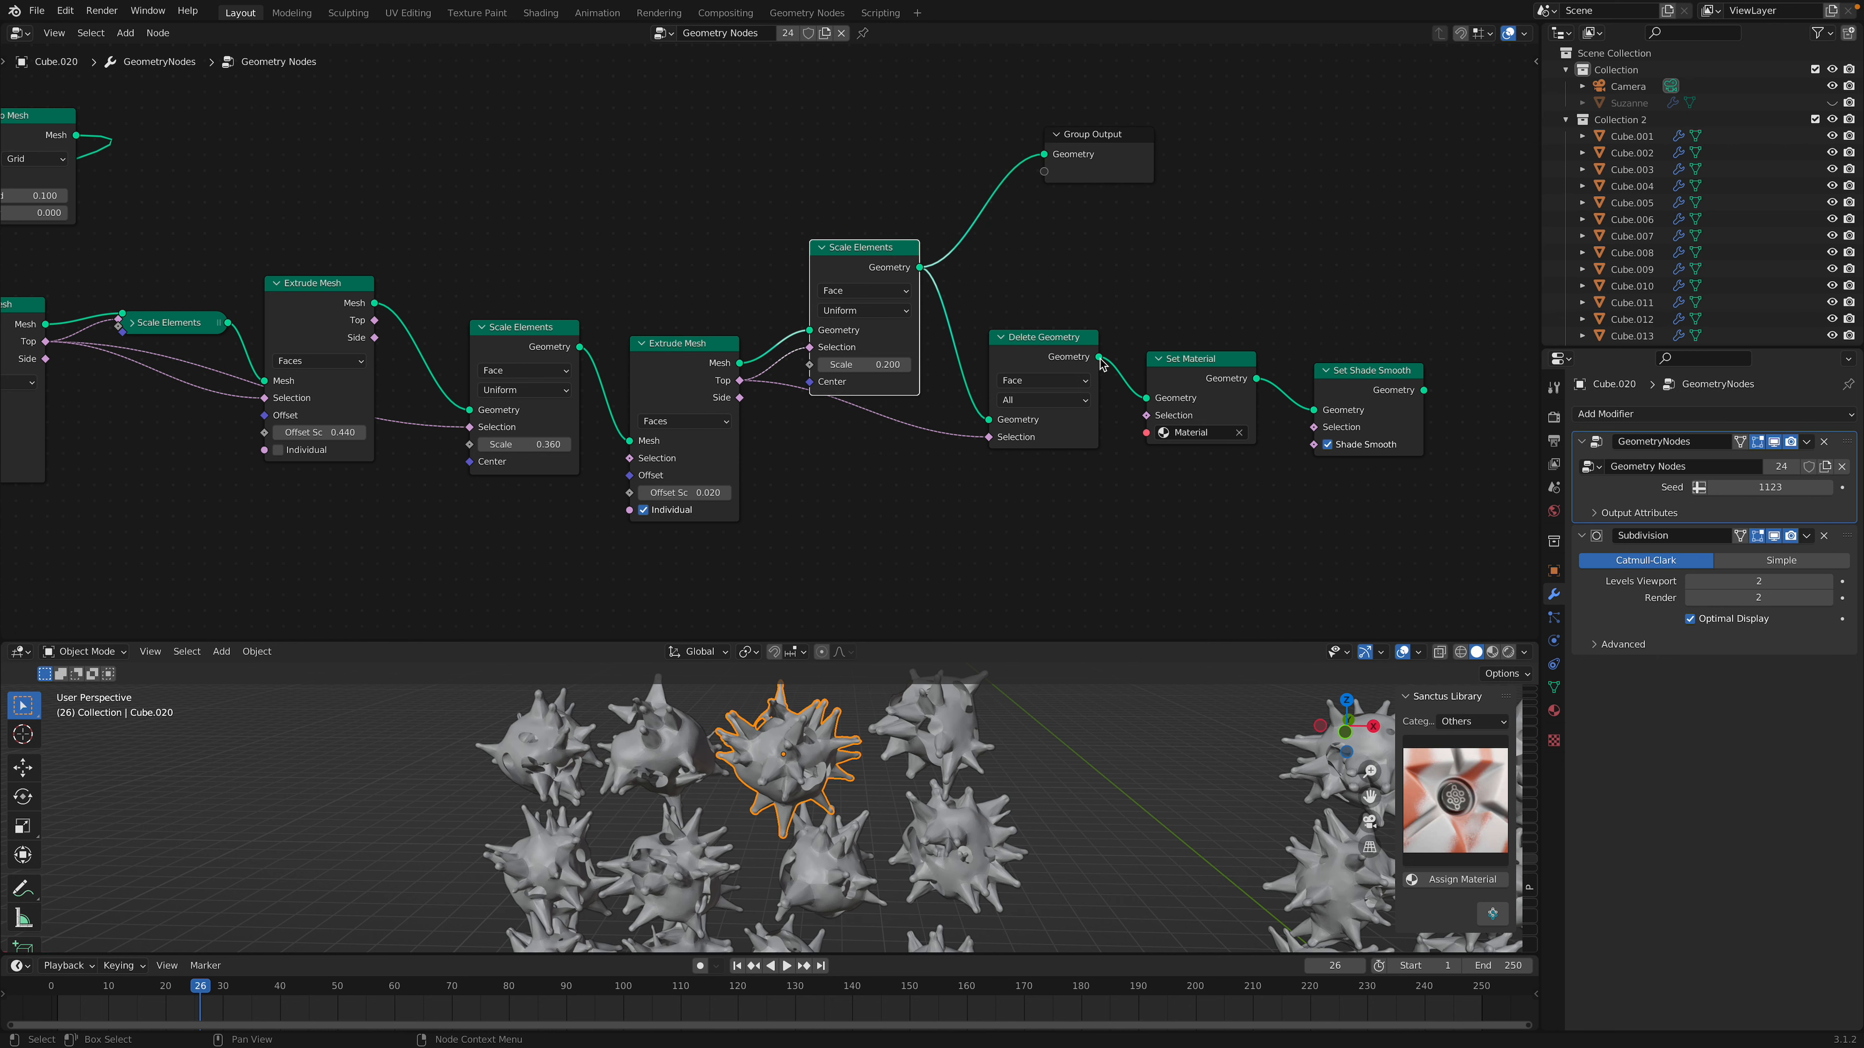
left_click_drag(1100, 358, 1142, 275)
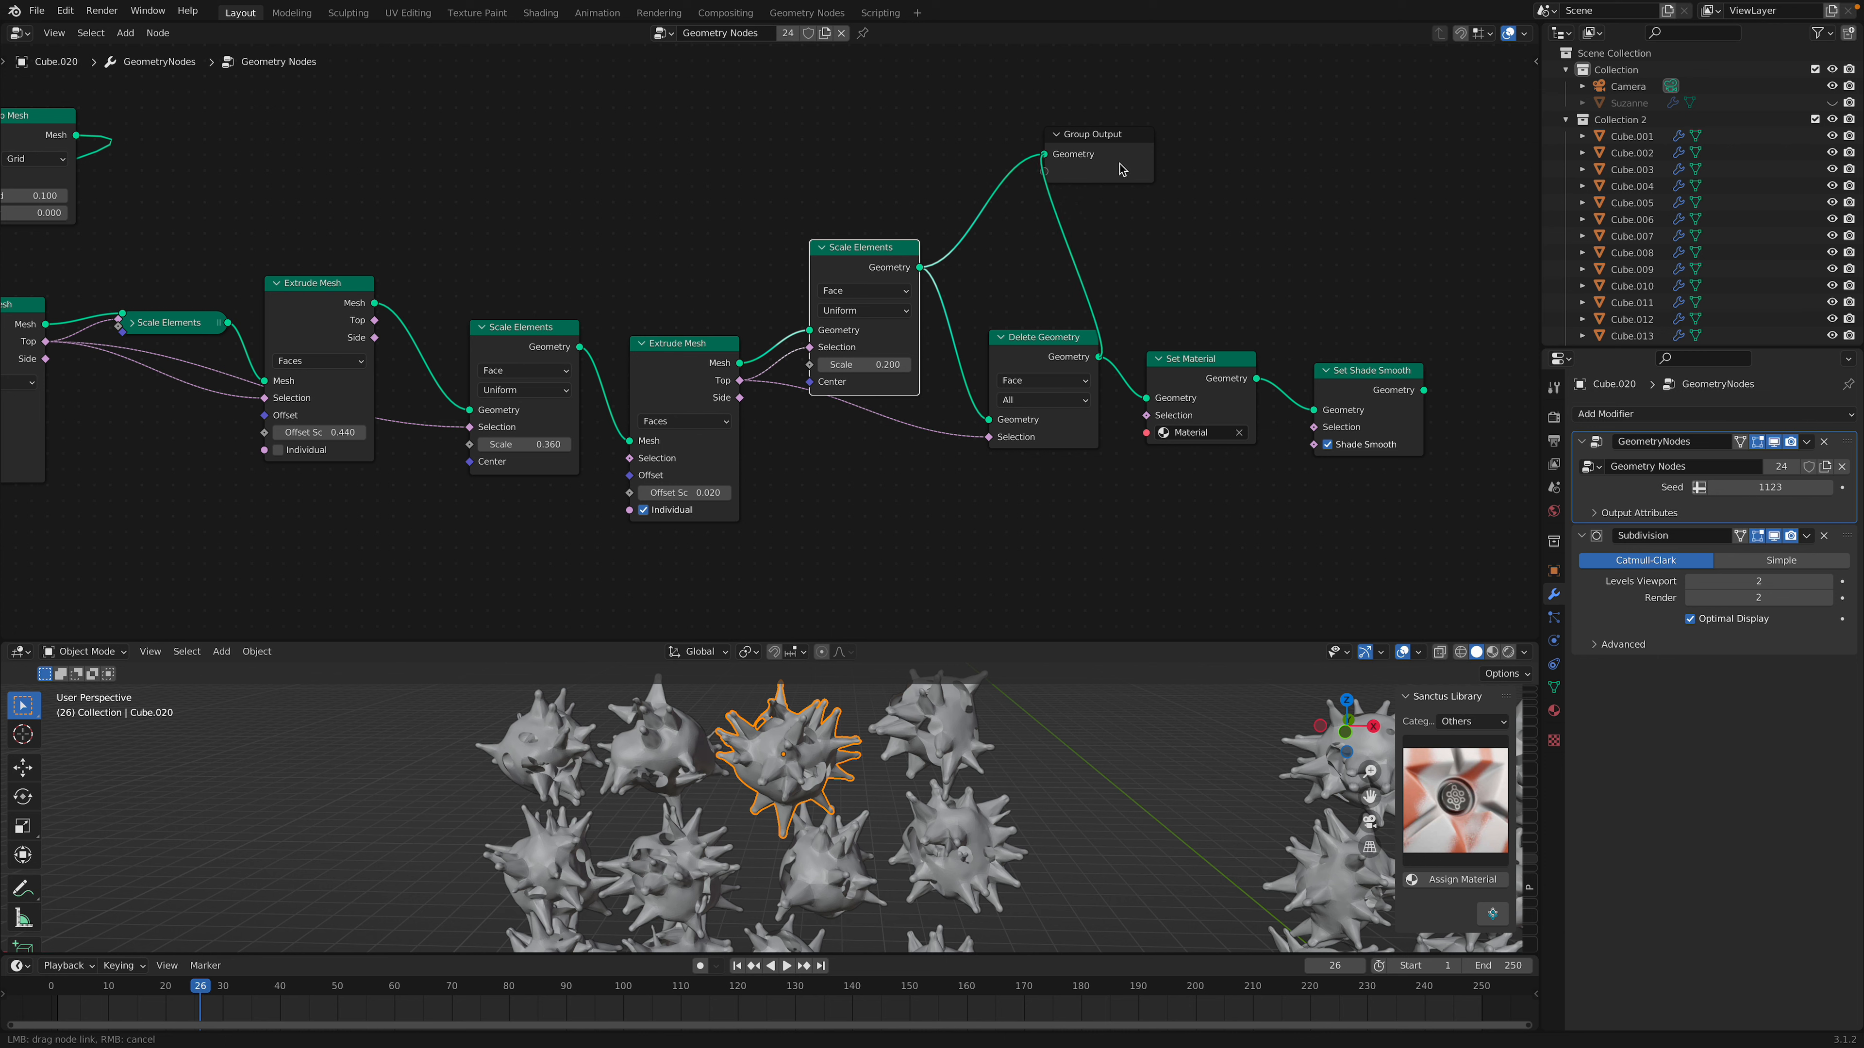
left_click_drag(1130, 174, 1287, 340)
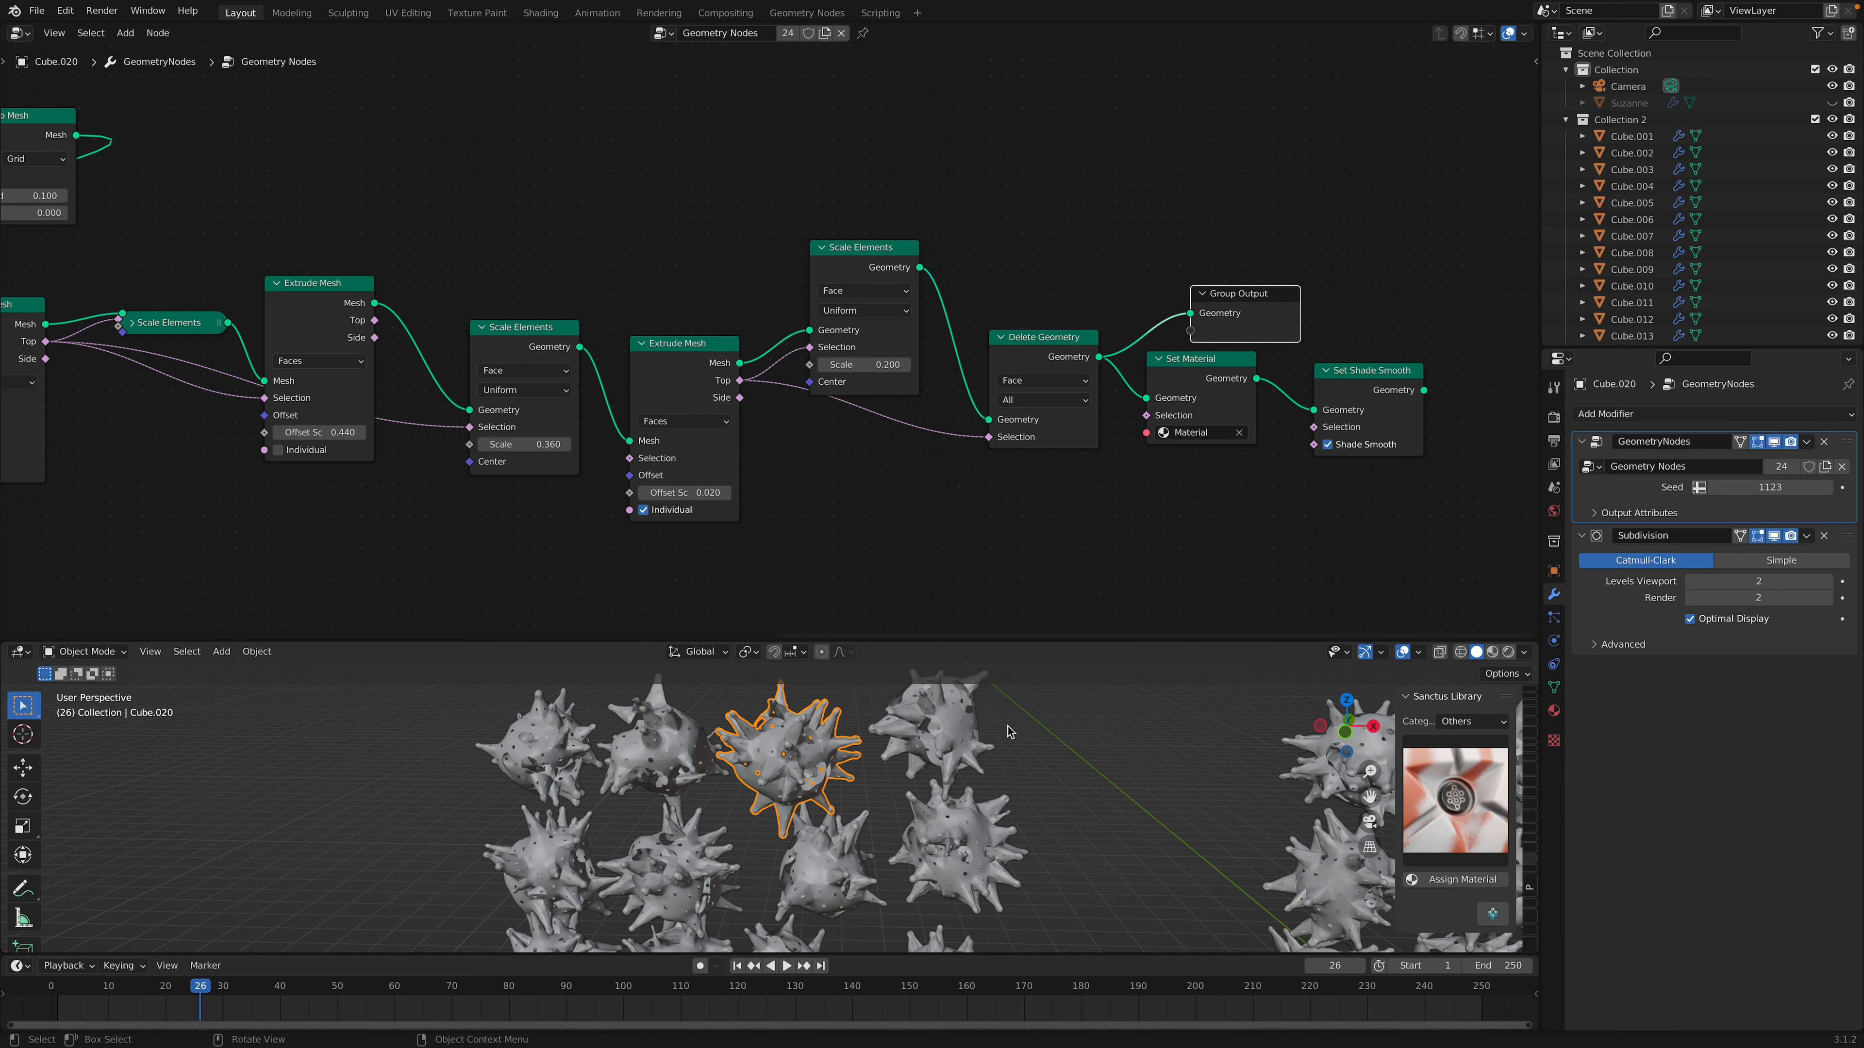
- Enlarge the 3D viewport and examine the holes in the spiky shapes up close
left_click_drag(987, 641, 987, 337)
scroll(969, 542, "up", 5)
middle_click_drag(969, 542, 1099, 650)
- Move the Group Output farther along the chain and connect the Set Shade Smooth node's Geometry output to it
scroll(1112, 677, "down", 3)
middle_click_drag(1144, 155, 877, 86)
left_click_drag(996, 73, 1345, 60)
left_click_drag(954, 144, 978, 169)
left_click_drag(1130, 149, 1294, 78)
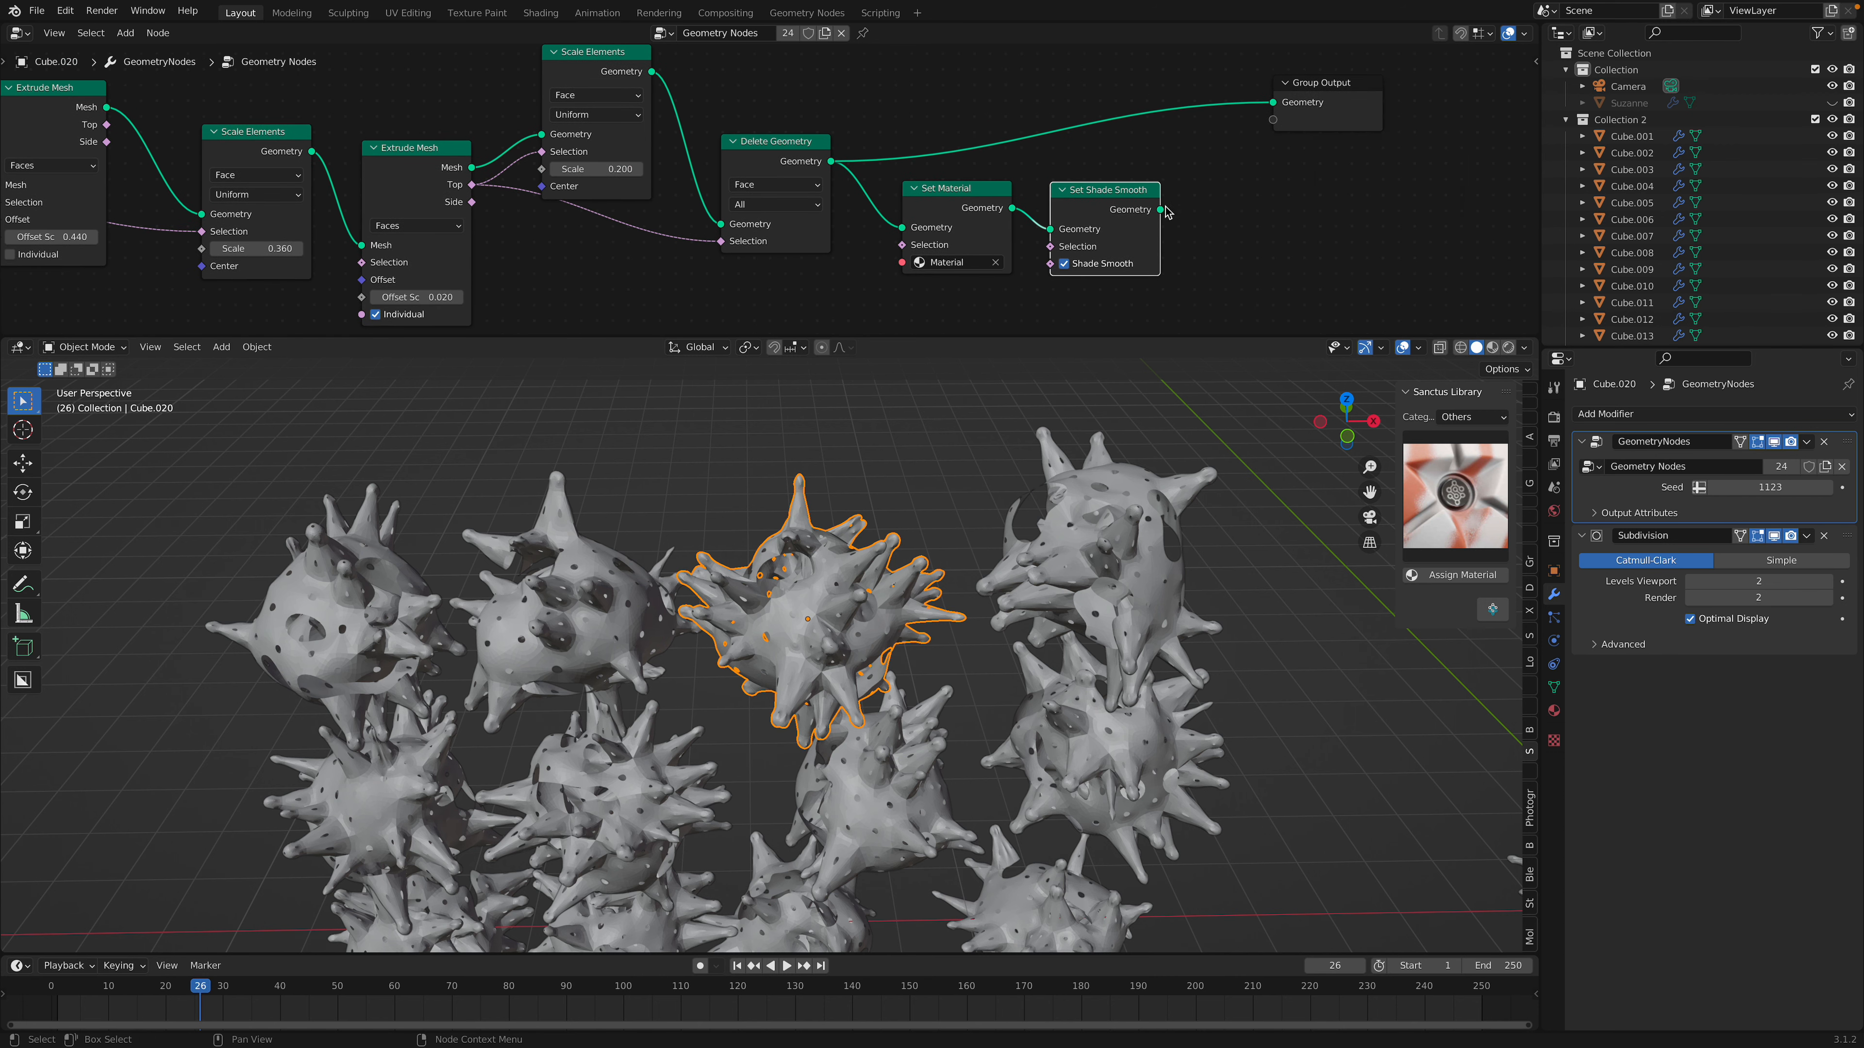
left_click_drag(1167, 212, 1273, 102)
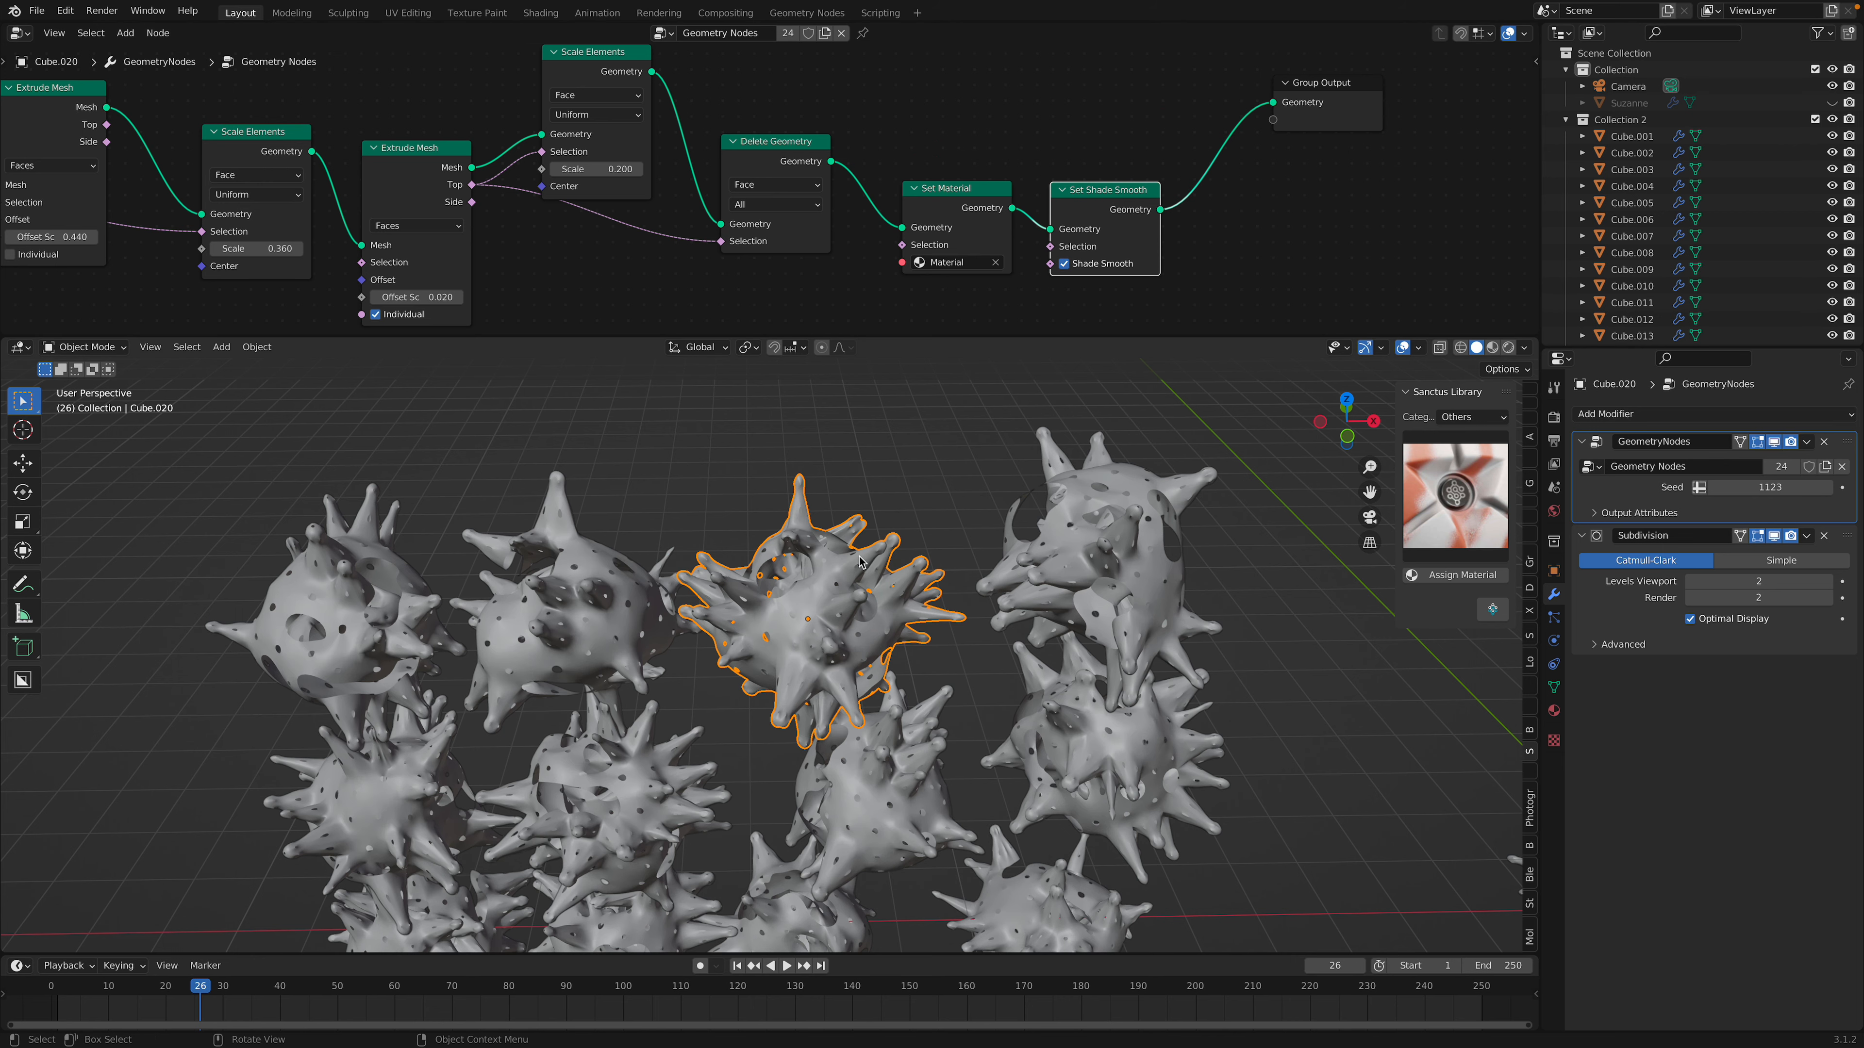
- Select Cube.017 and examine the coloured spiky shapes in rendered viewport shading
mouse_move(1020, 599)
middle_mouse_down()
mouse_move(945, 559)
mouse_move(1028, 639)
middle_mouse_up()
left_click(954, 566)
left_click(1084, 738)
scroll(1084, 738, "down", 3)
middle_click_drag(1085, 740, 1079, 676)
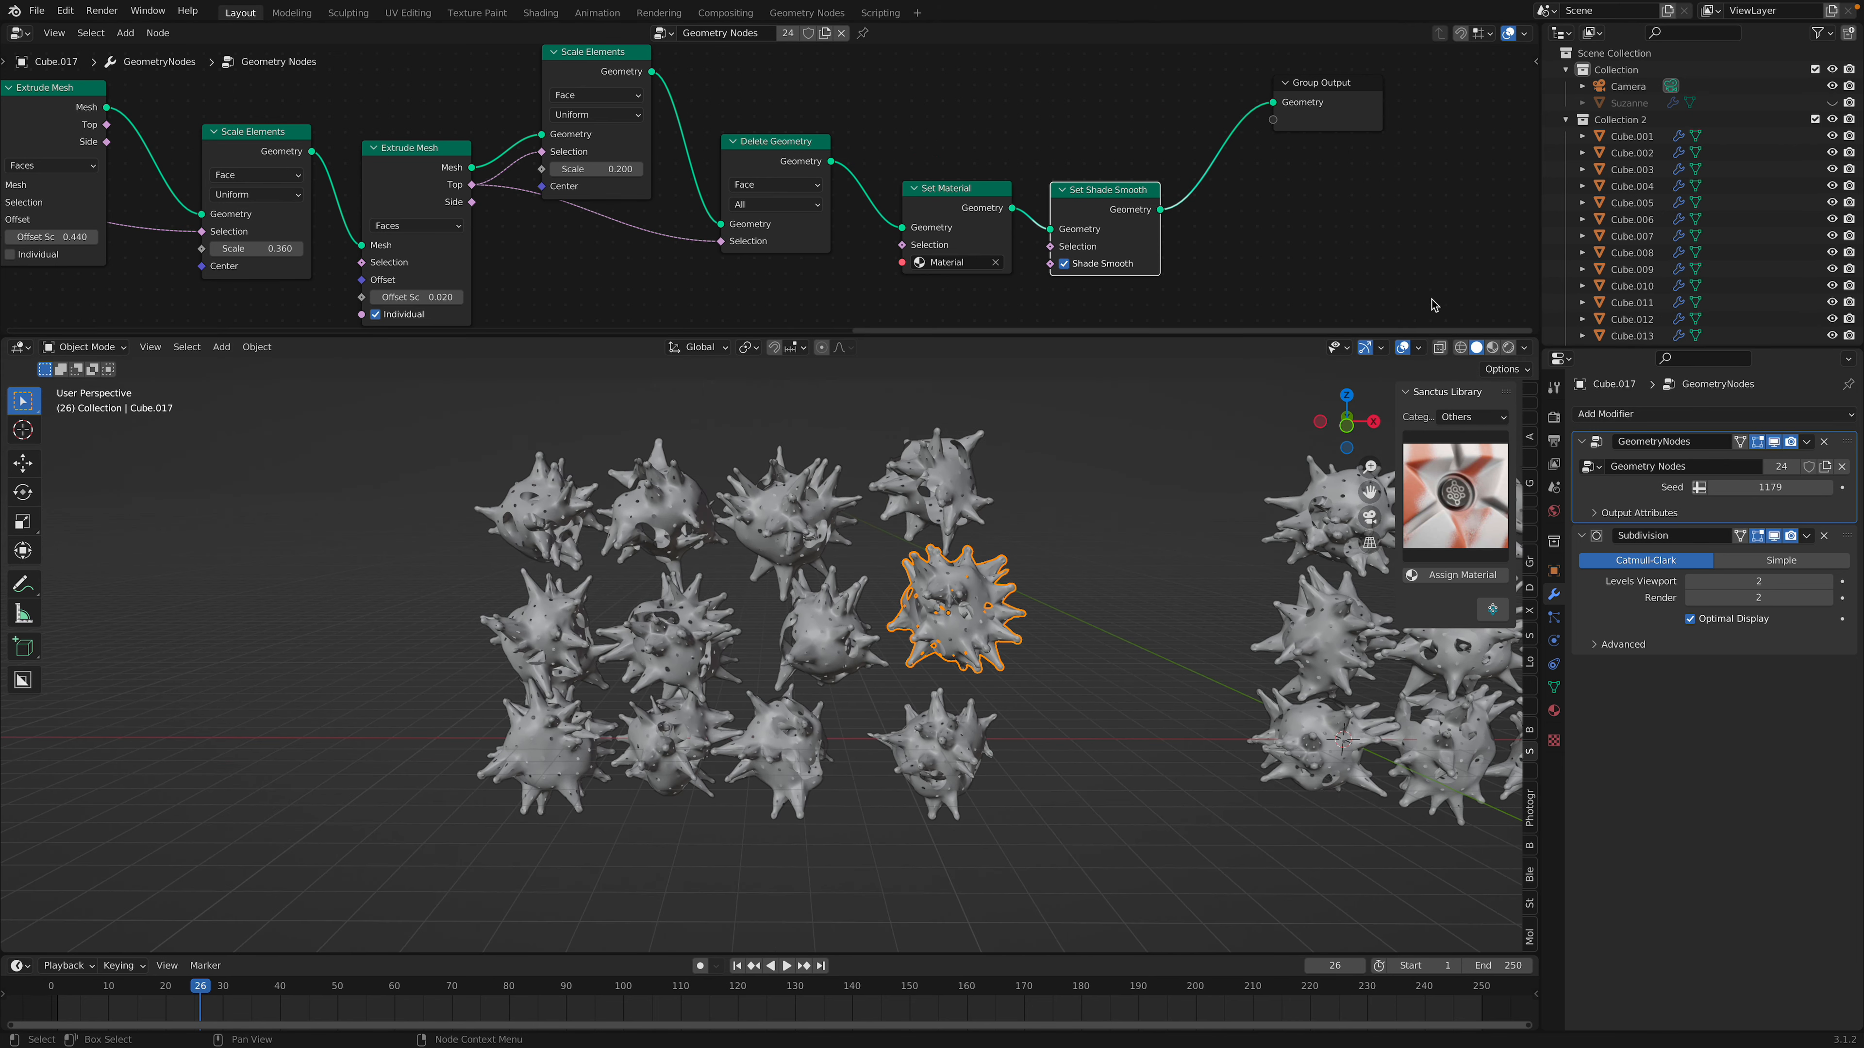
left_click(1508, 348)
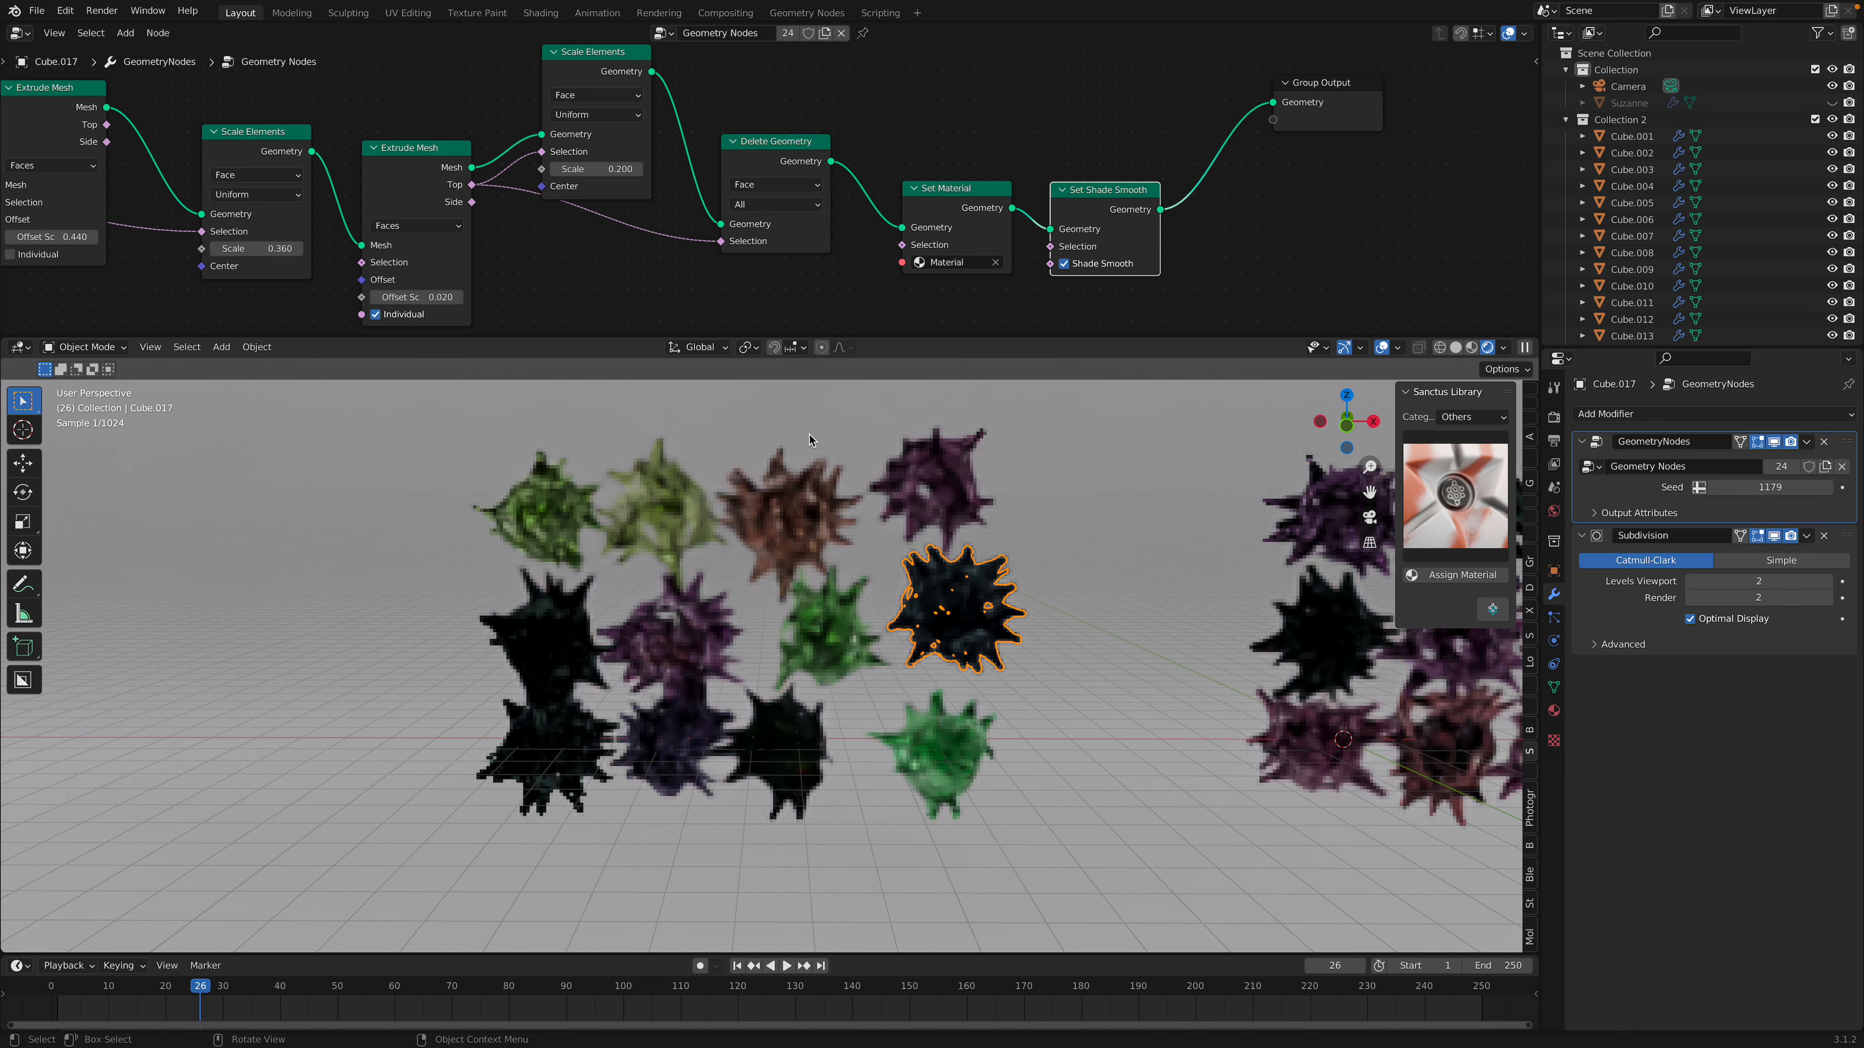
scroll(729, 600, "up", 2)
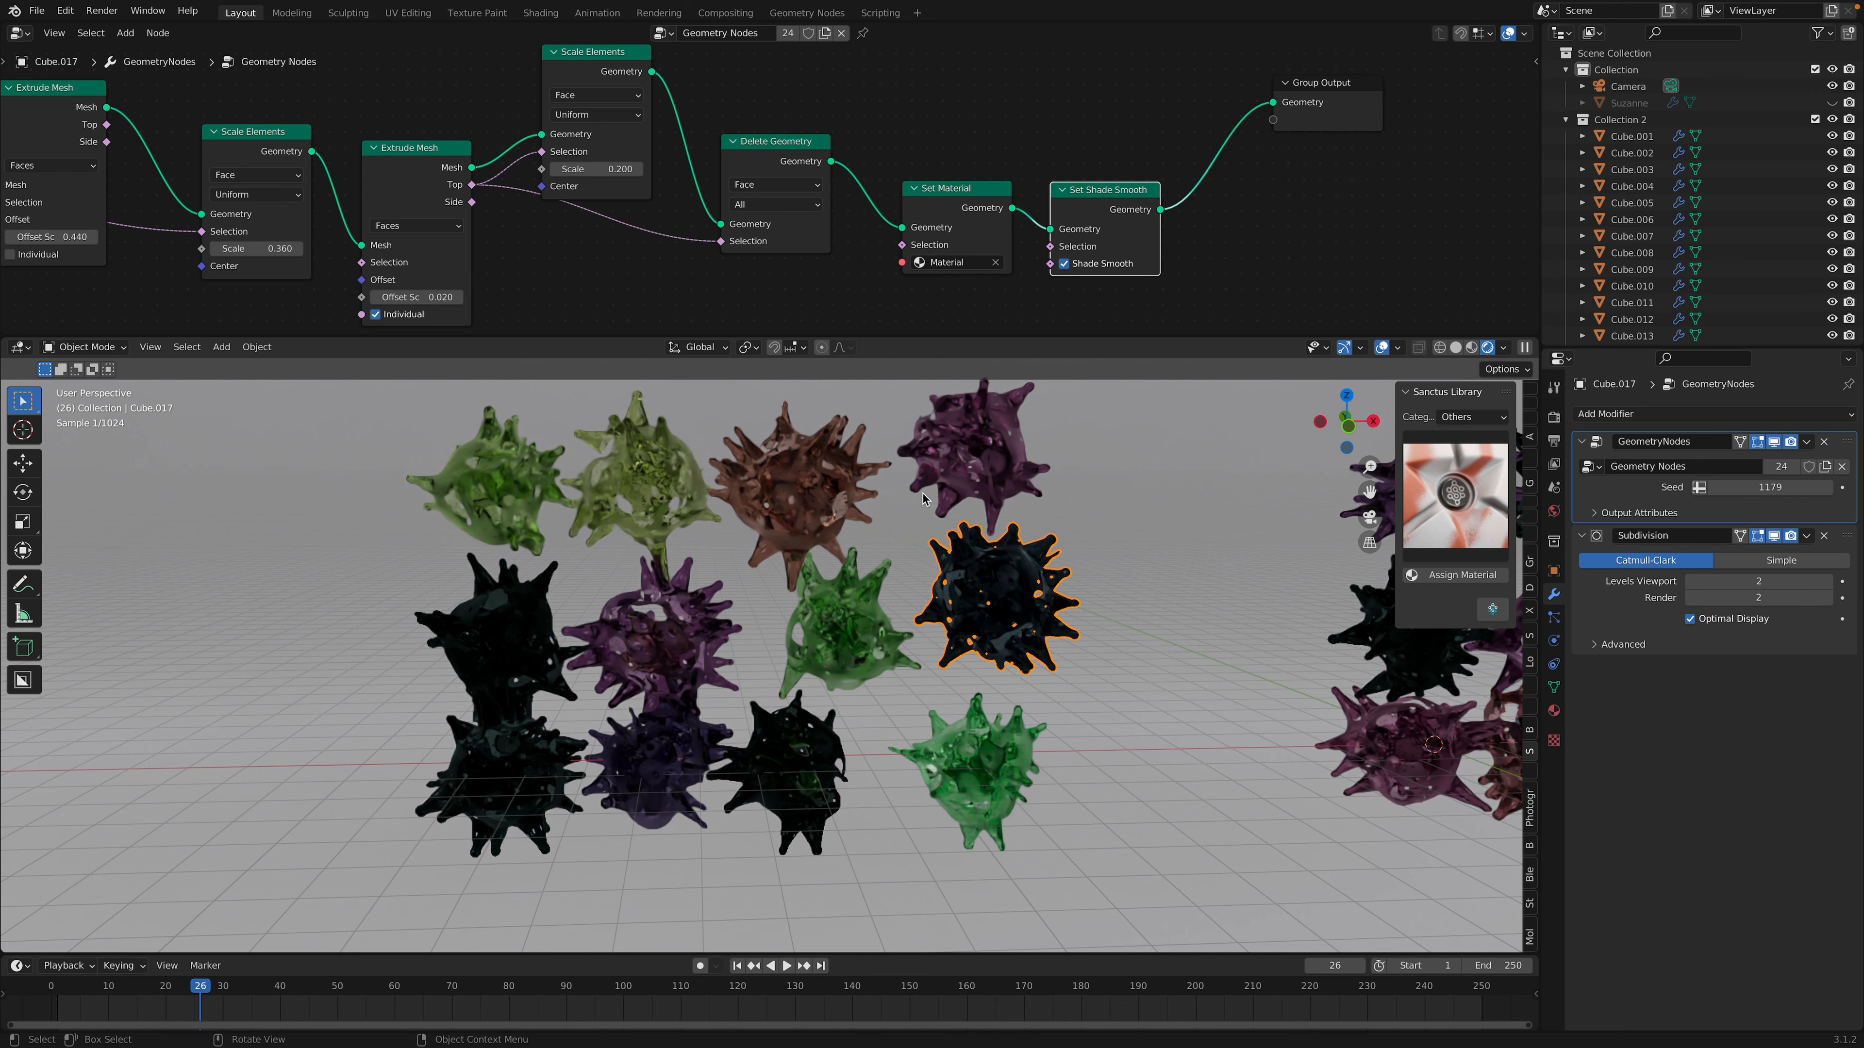
scroll(958, 545, "down", 3)
- Return to solid shading, add a torus, move it along the Y axis behind the spiky shapes and enlarge it
middle_click_drag(999, 587, 709, 585, "shift")
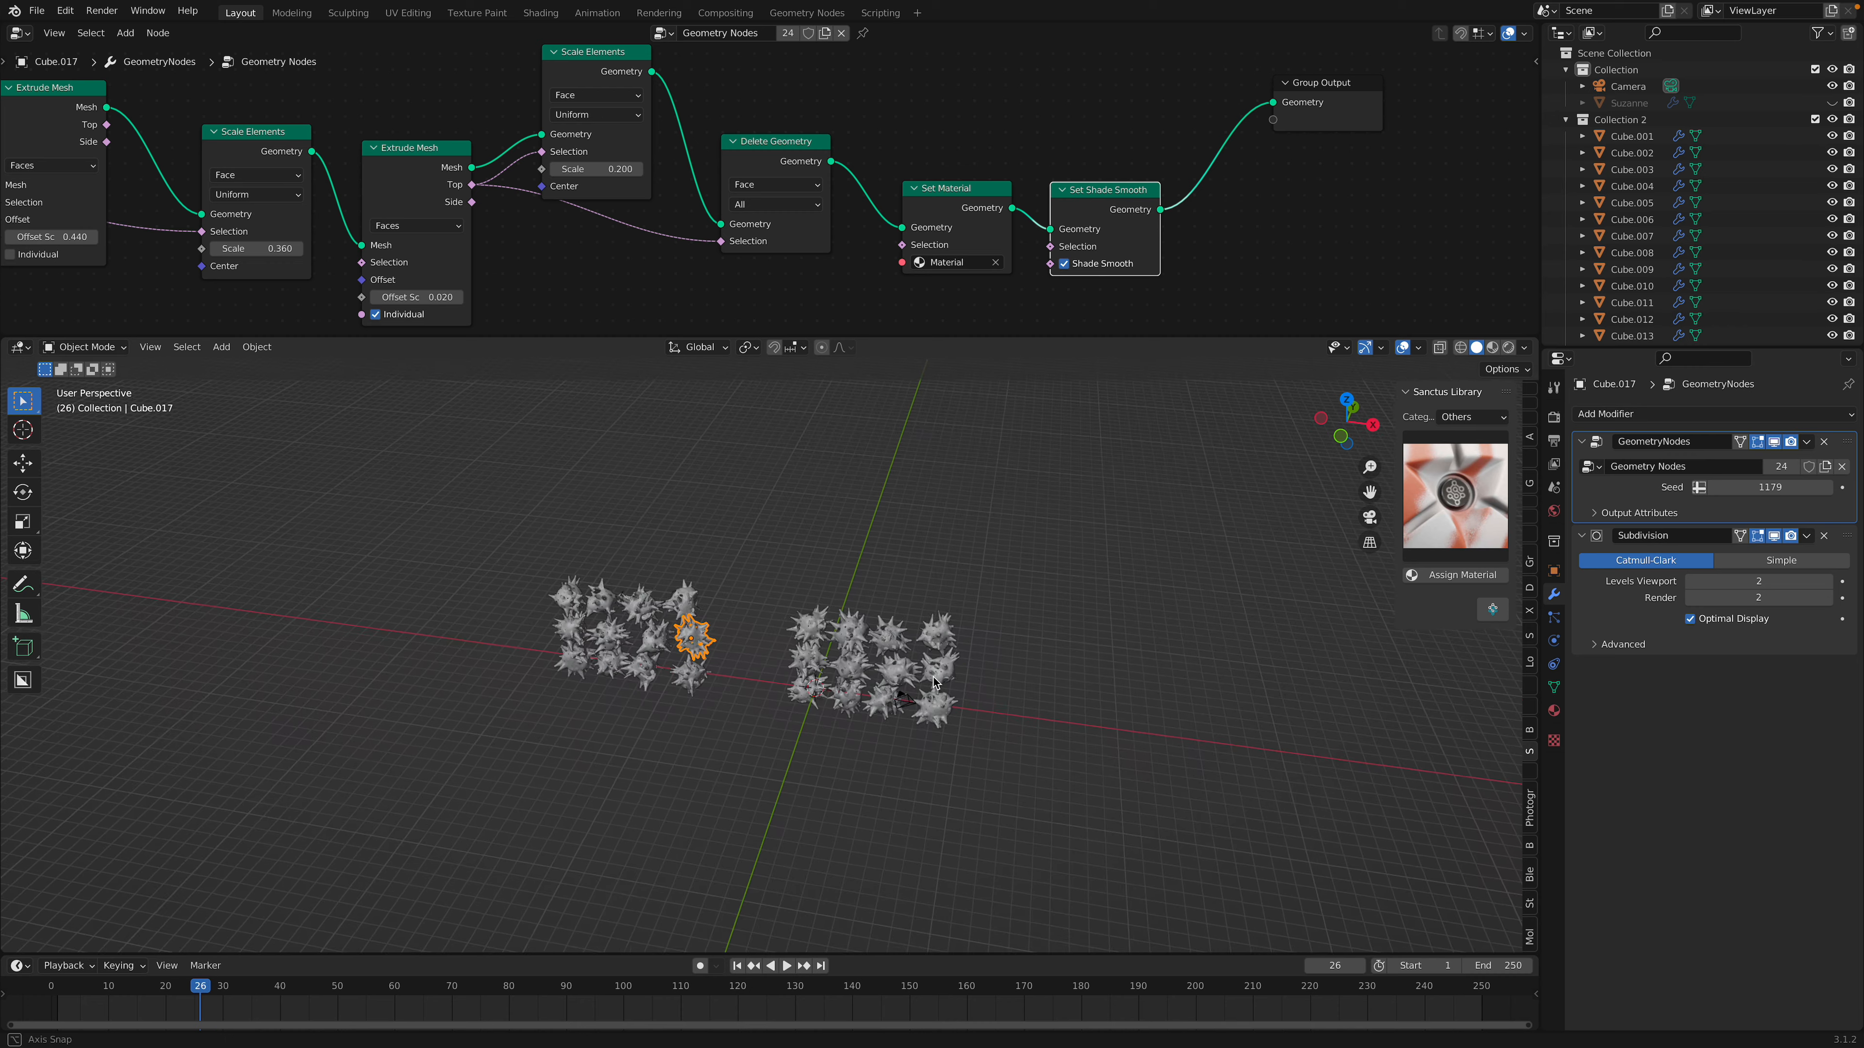
middle_click_drag(938, 659, 902, 616)
scroll(903, 616, "up", 3)
key("shift+a")
mouse_move(895, 600)
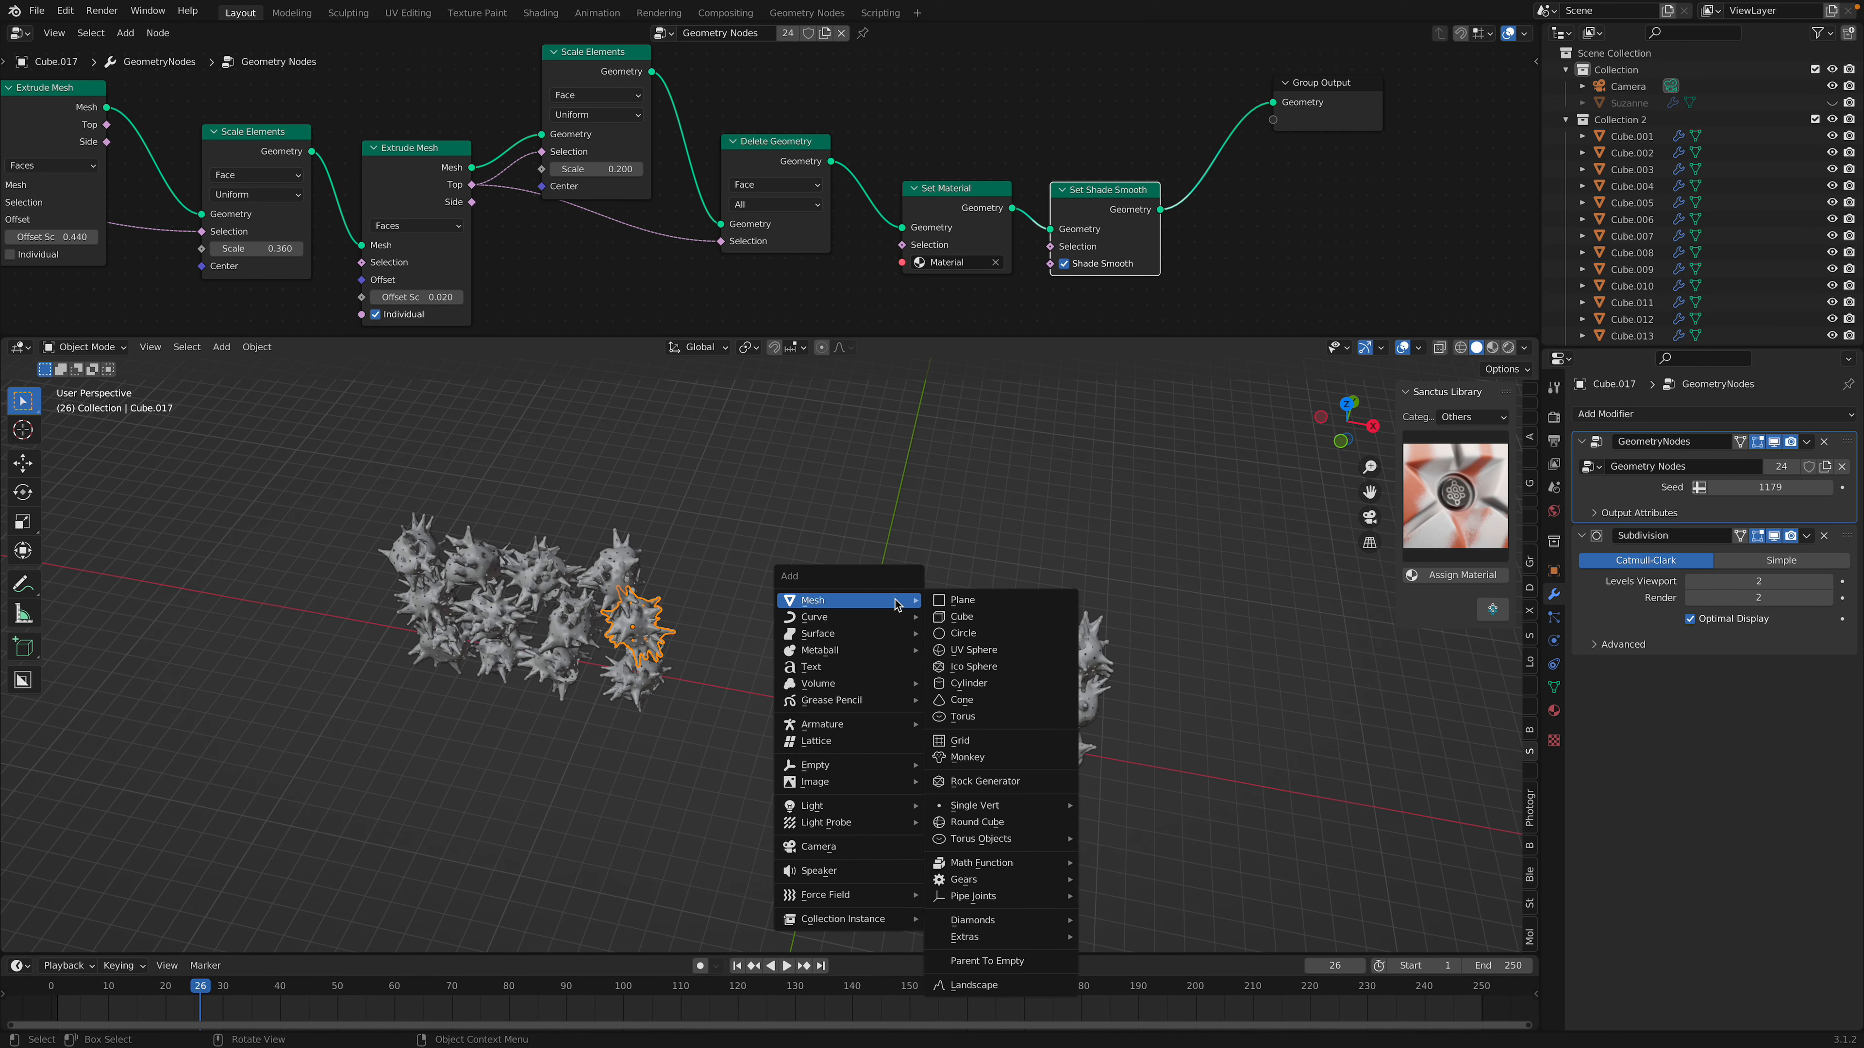
left_click(962, 716)
key("g")
key("y")
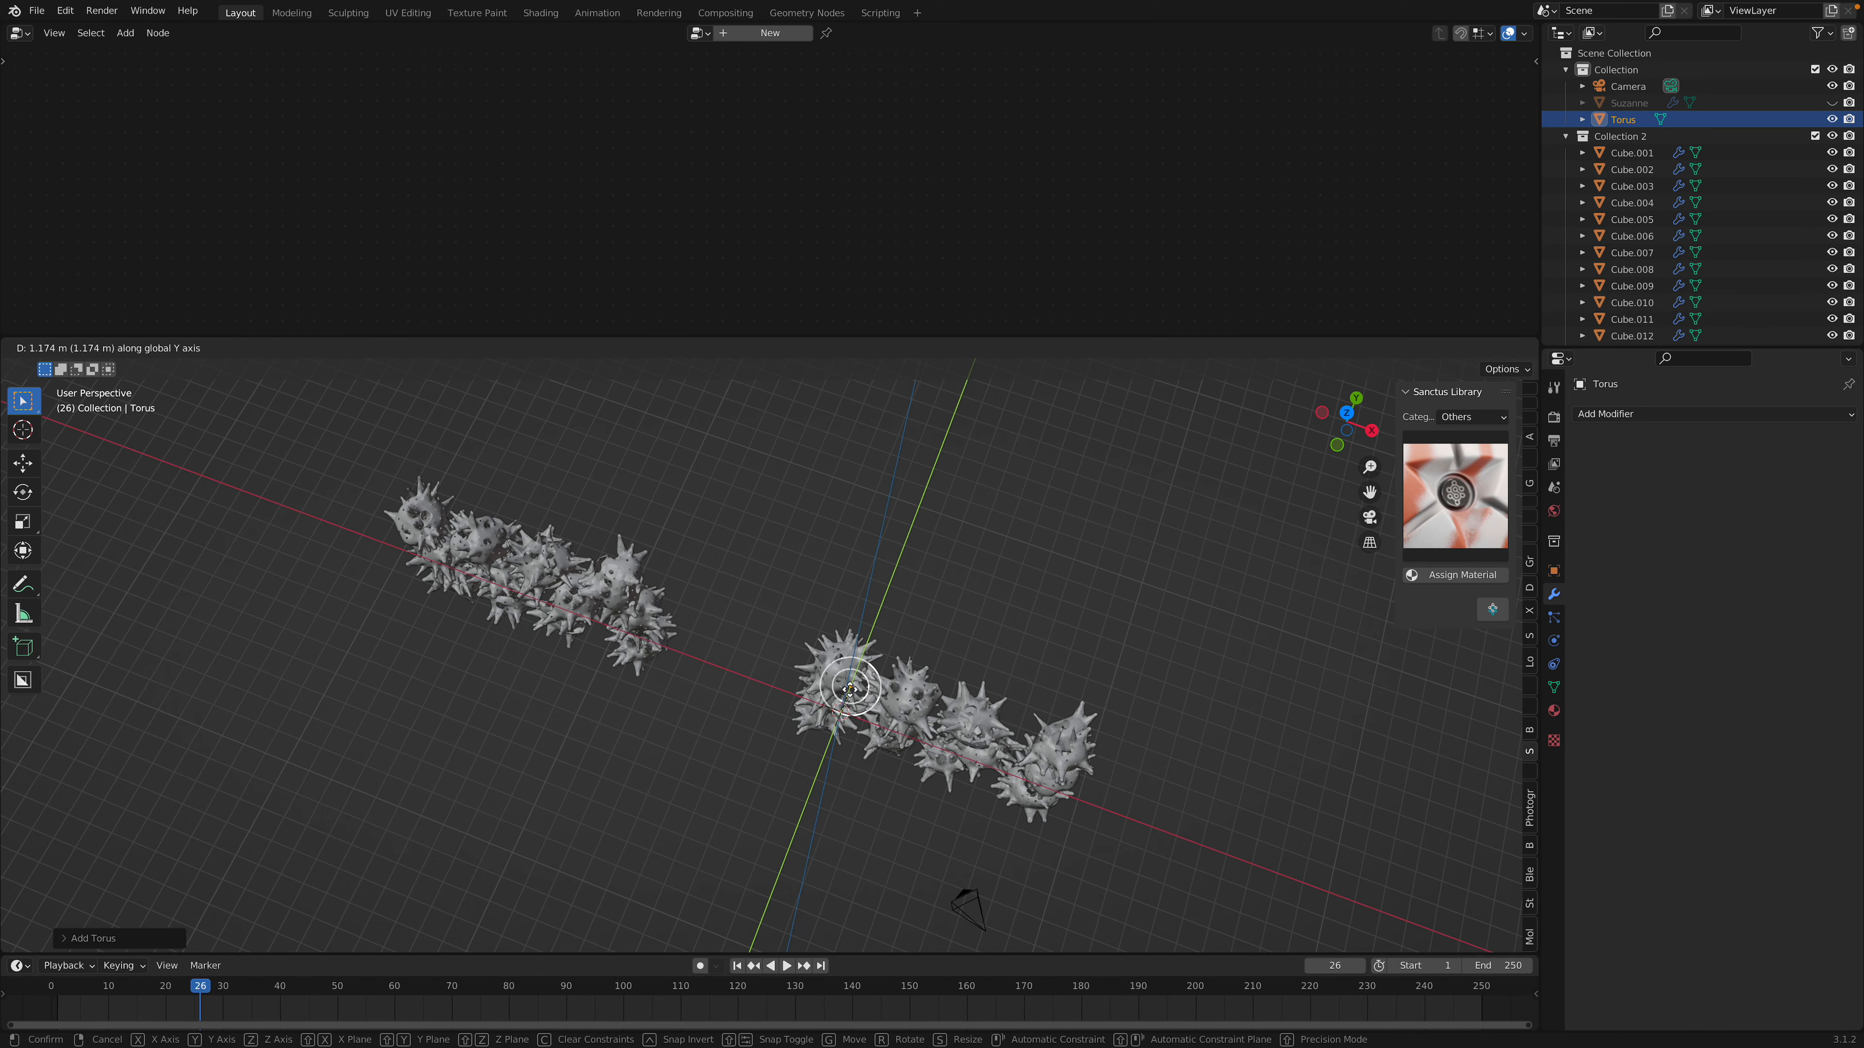
left_click(949, 603)
key("s")
left_click(1049, 615)
scroll(1048, 616, "up", 2)
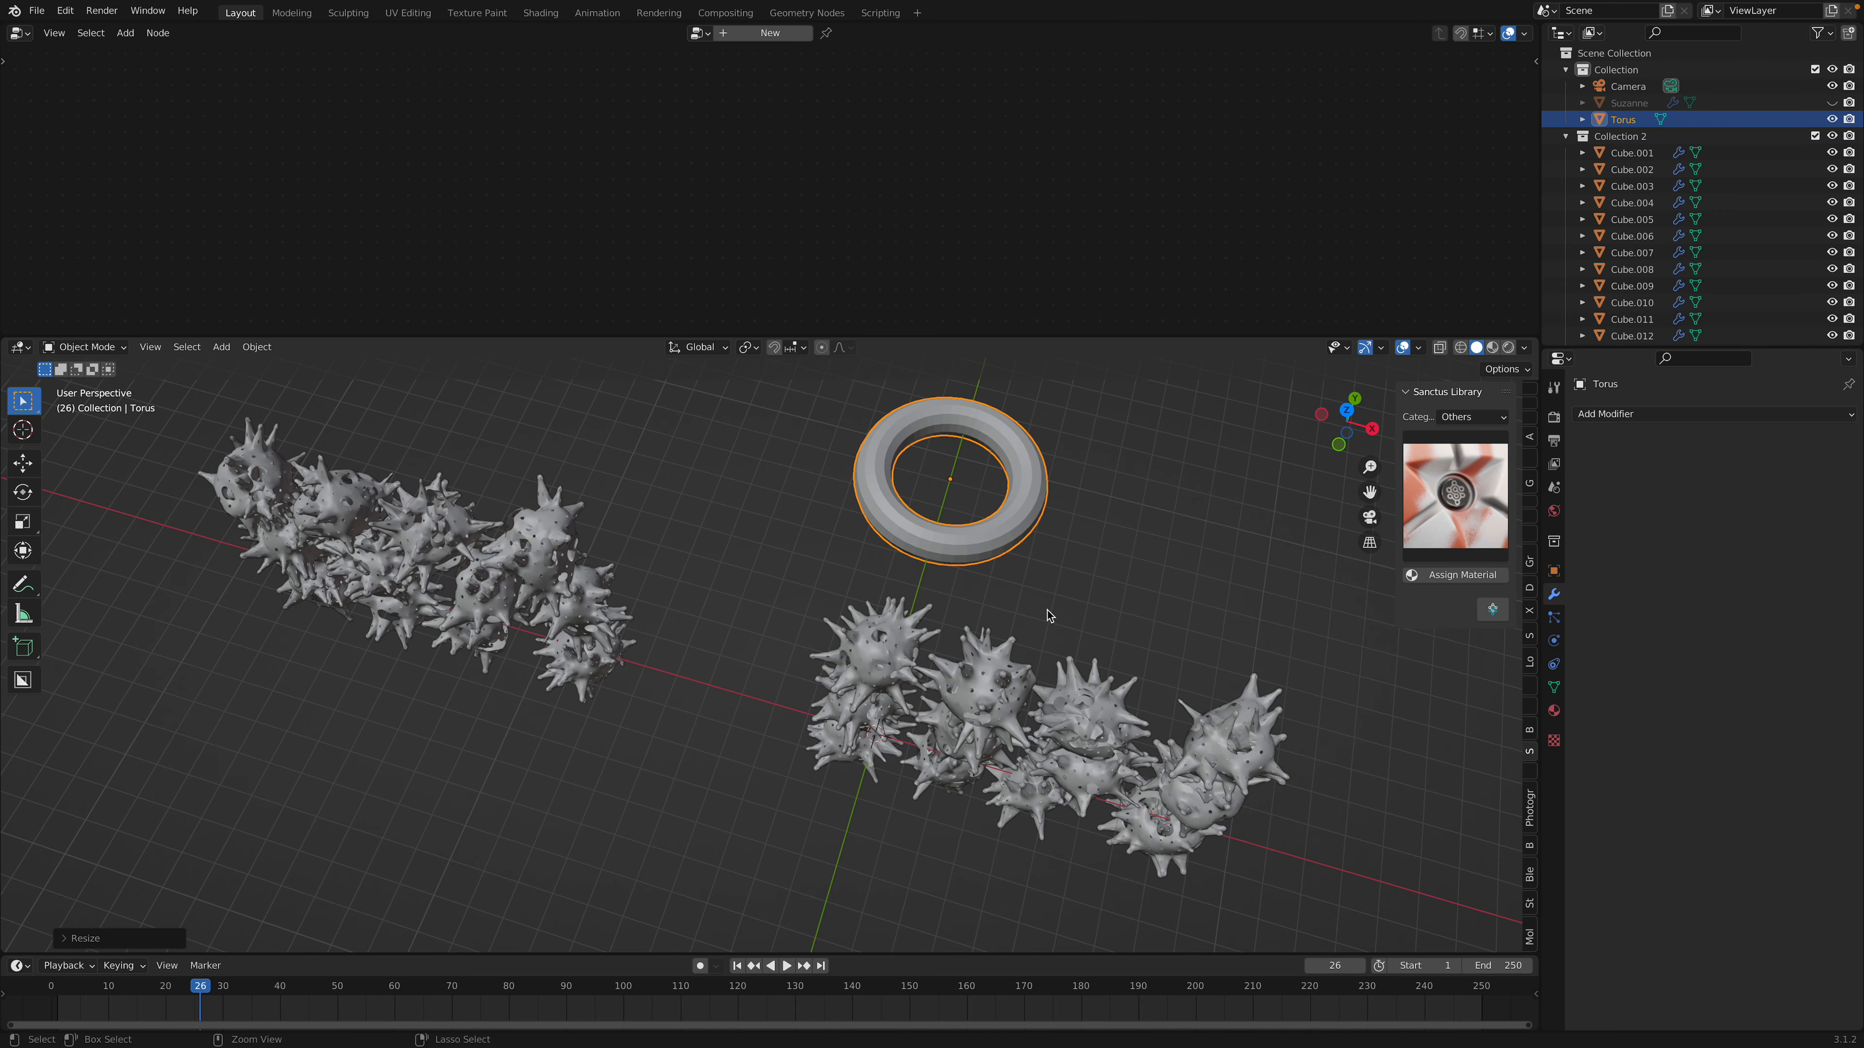
- Apply the torus's transform and add a Geometry Nodes modifier that uses the Geometry Nodes.001 group
key("ctrl+a")
left_click(1043, 660)
middle_click_drag(1042, 660, 1031, 584)
left_click(1615, 414)
left_click(1534, 582)
left_click(1591, 467)
left_click(1611, 511)
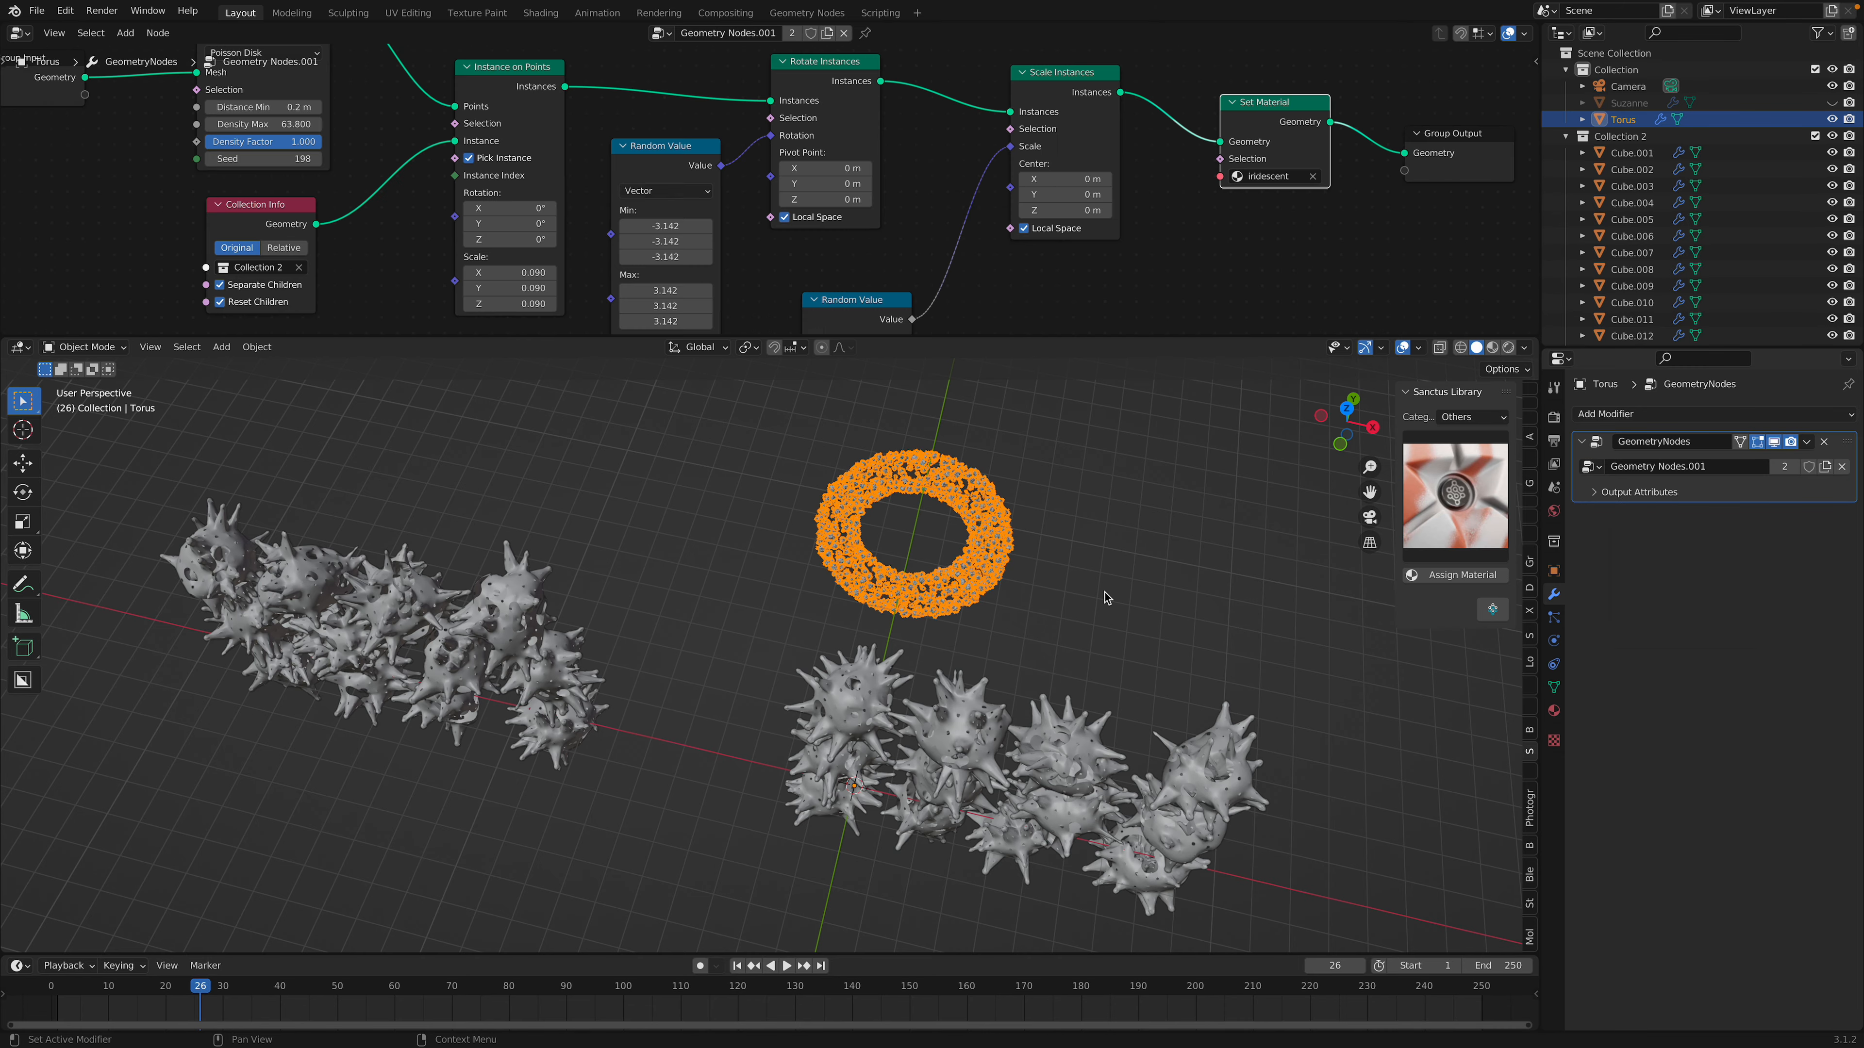
- Set the Poisson Disk point distribution's Distance Min to 0.1 m and deselect the torus
scroll(1100, 602, "up", 7)
mouse_move(1002, 640)
middle_mouse_down("shift")
mouse_move(952, 687)
mouse_move(1008, 657)
mouse_move(992, 659)
middle_mouse_up("shift")
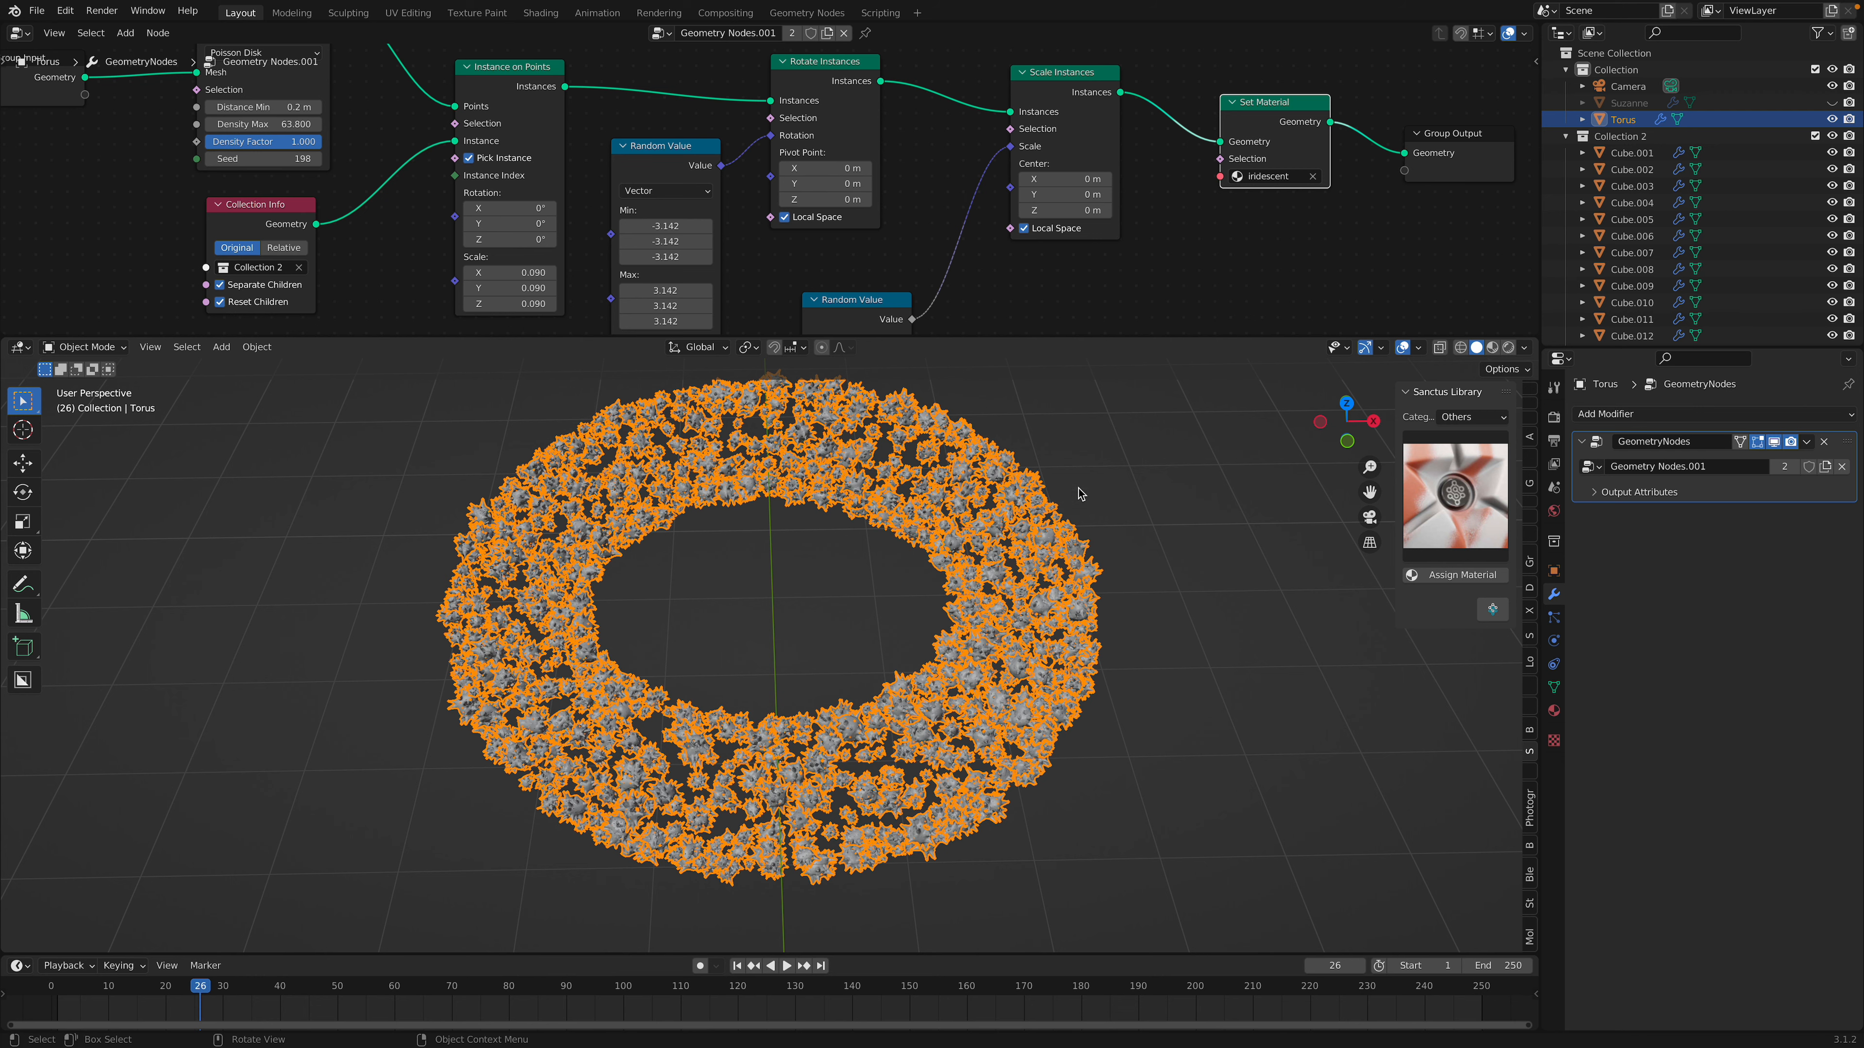
key("alt+a")
left_click(901, 455)
type("0.1")
key("Return")
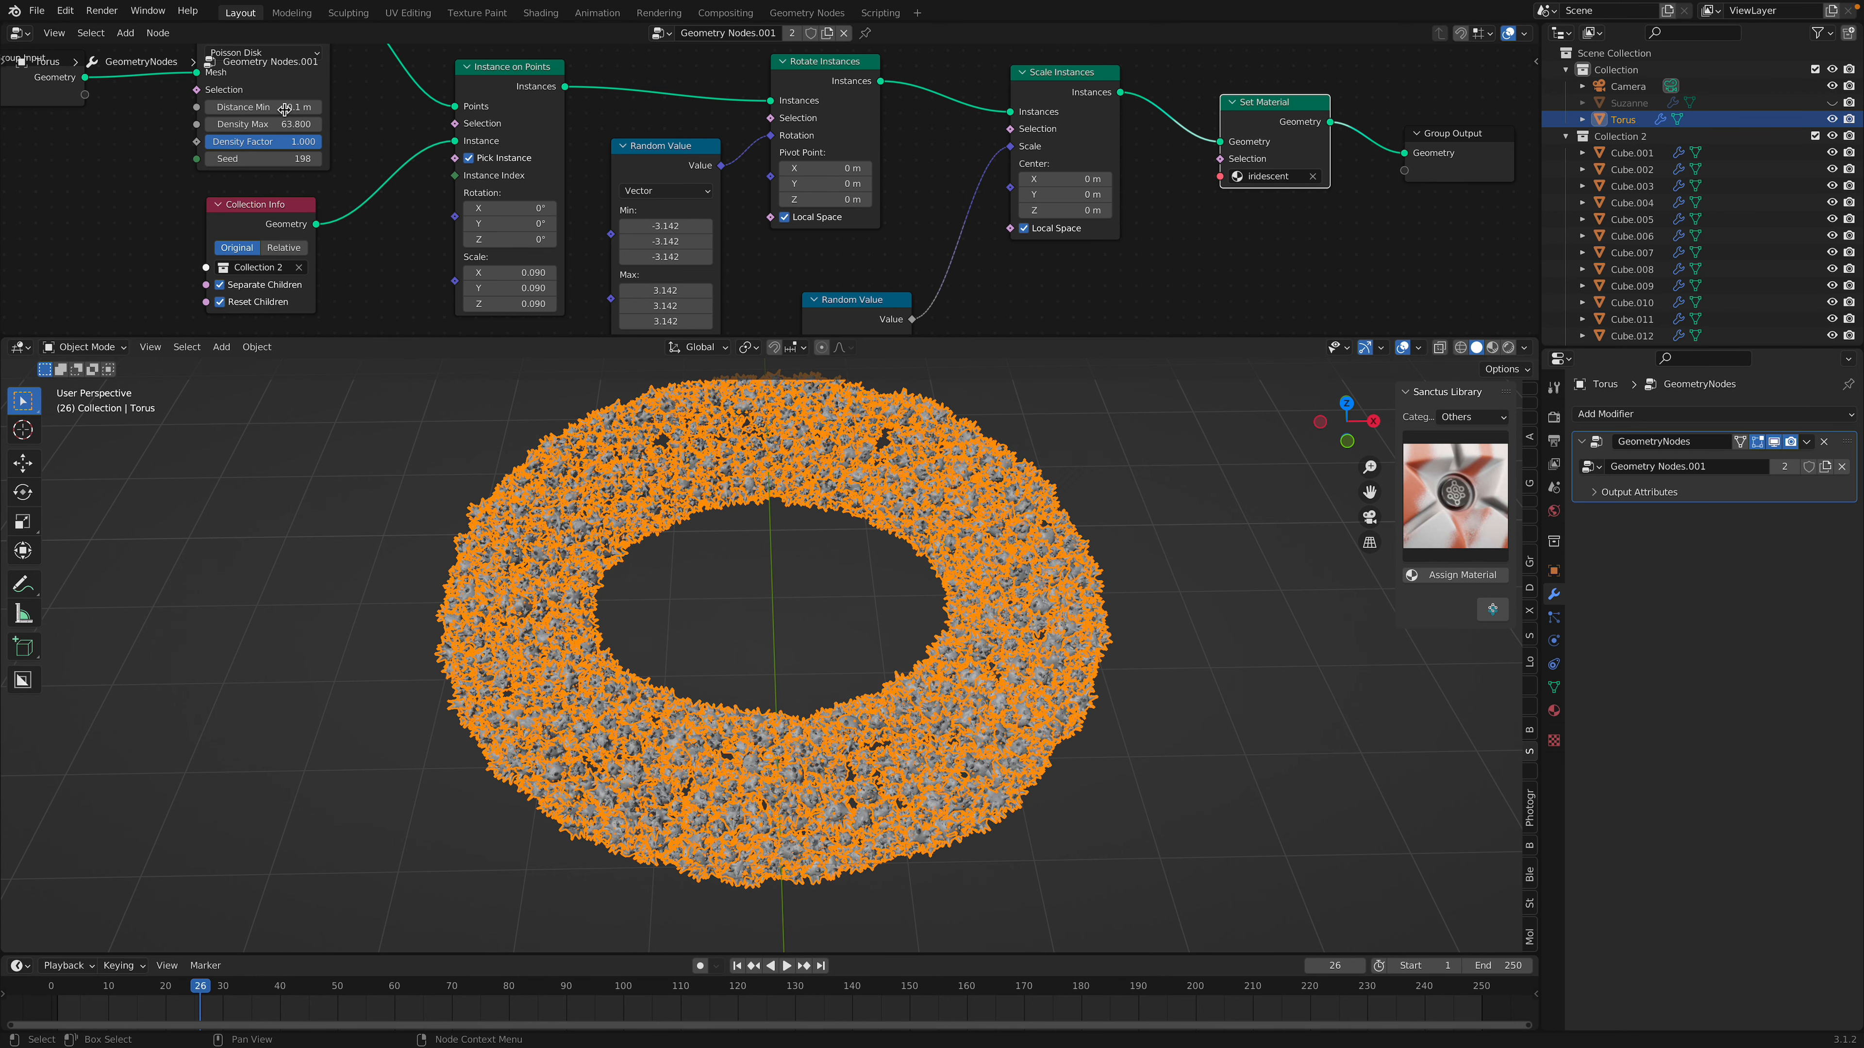
left_click(817, 556)
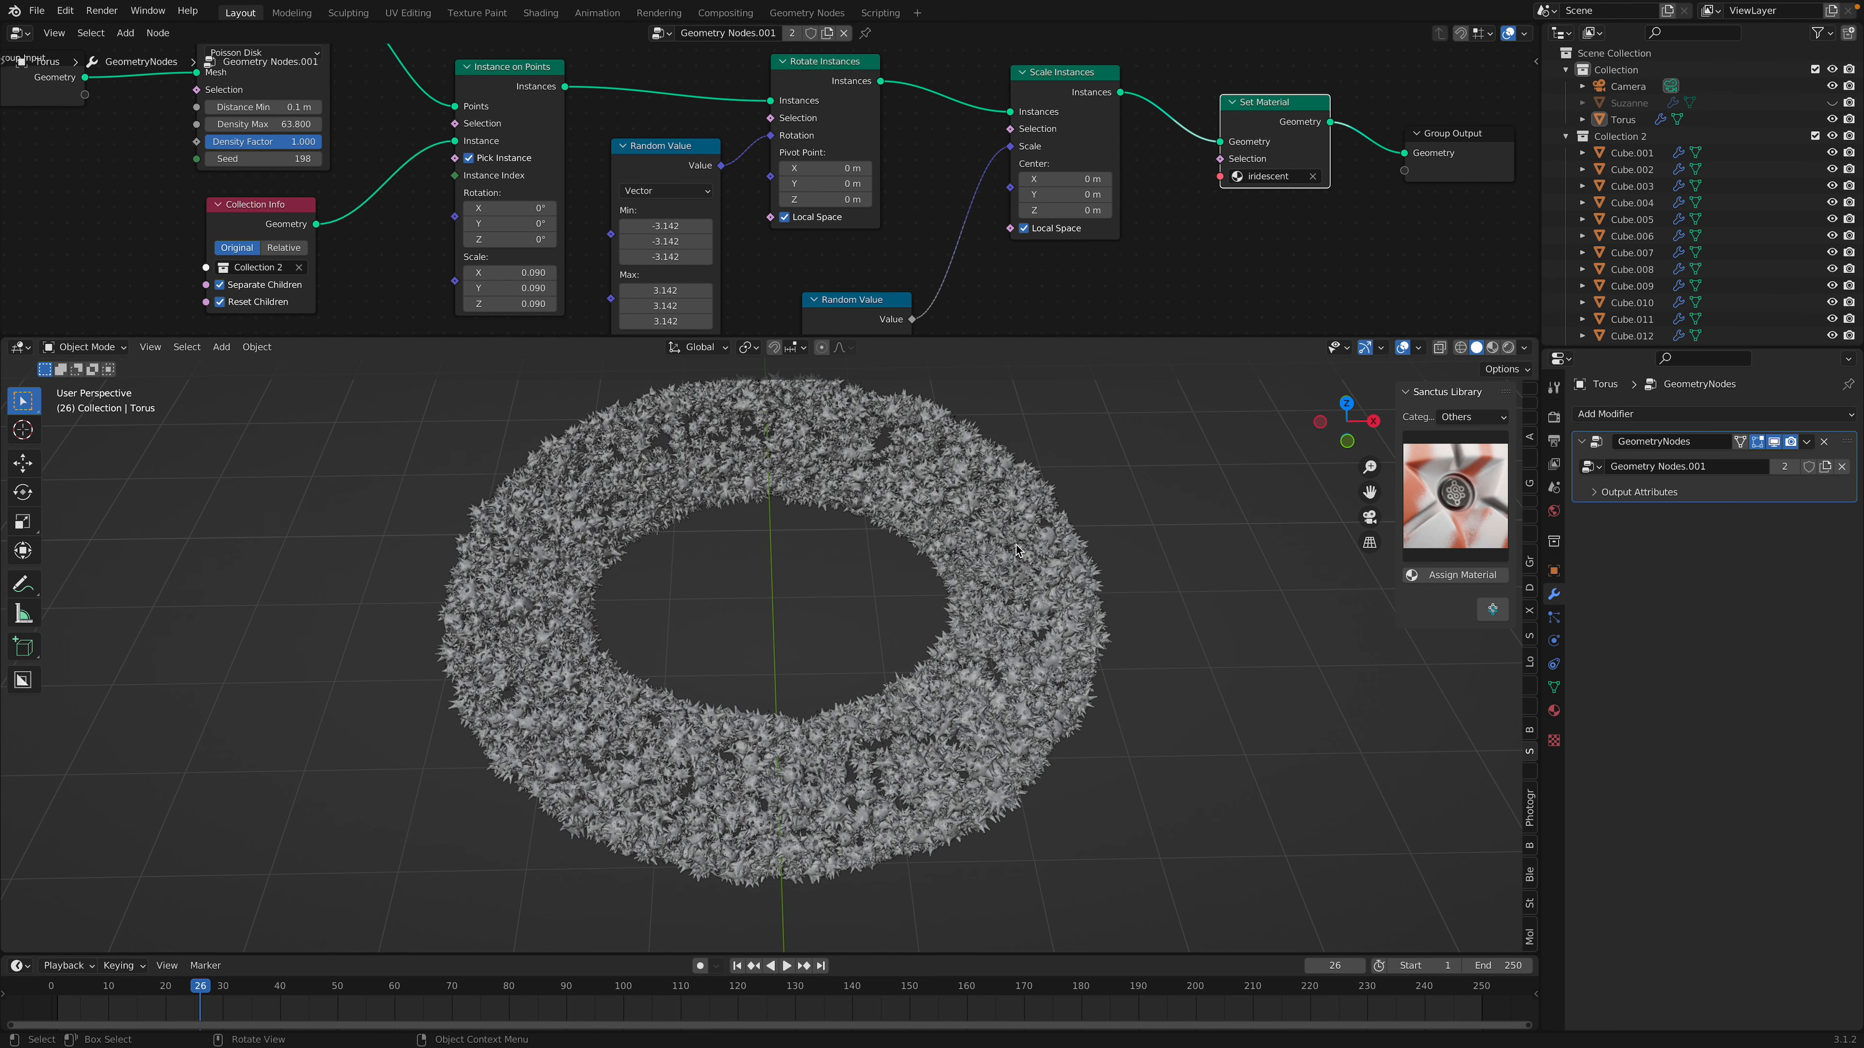
- Enlarge the 3D viewport further and show the scattered torus in rendered shading
middle_click_drag(1054, 496, 1064, 491)
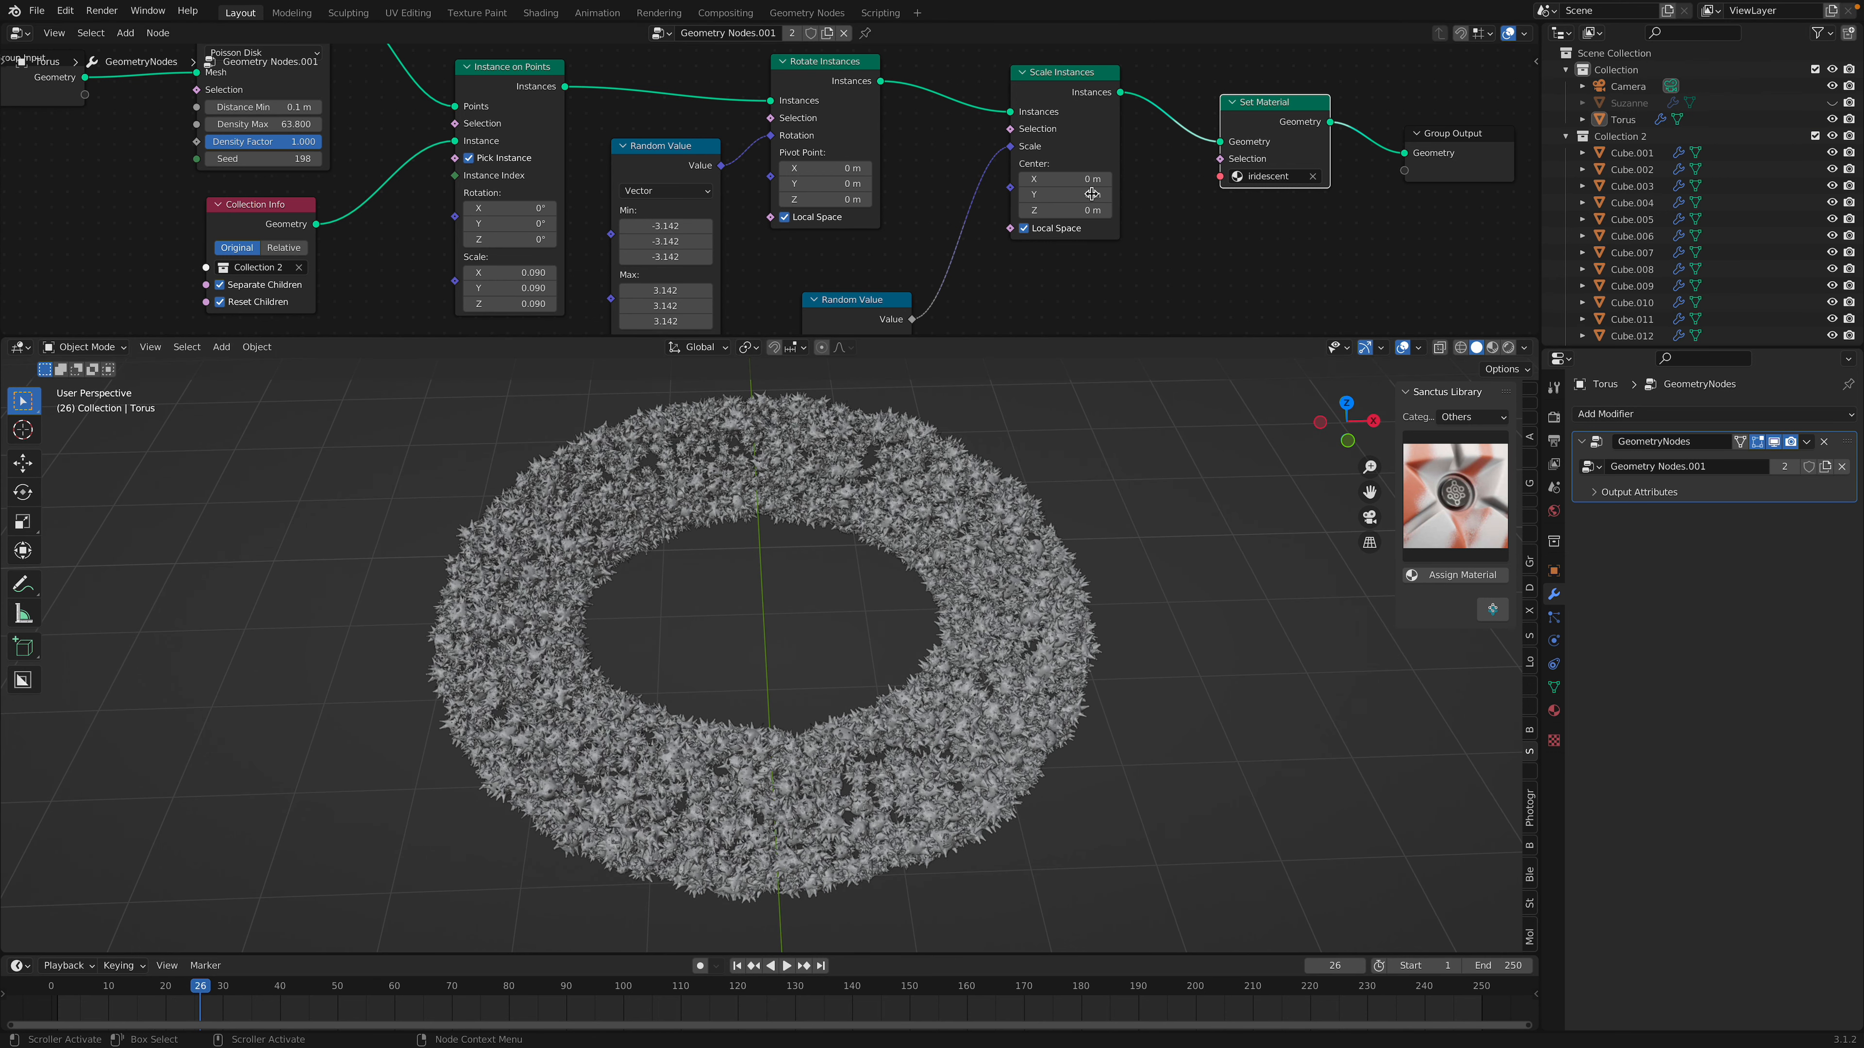
scroll(1096, 210, "up", 1)
left_click_drag(1109, 336, 1083, 169)
middle_click_drag(974, 505, 1018, 503)
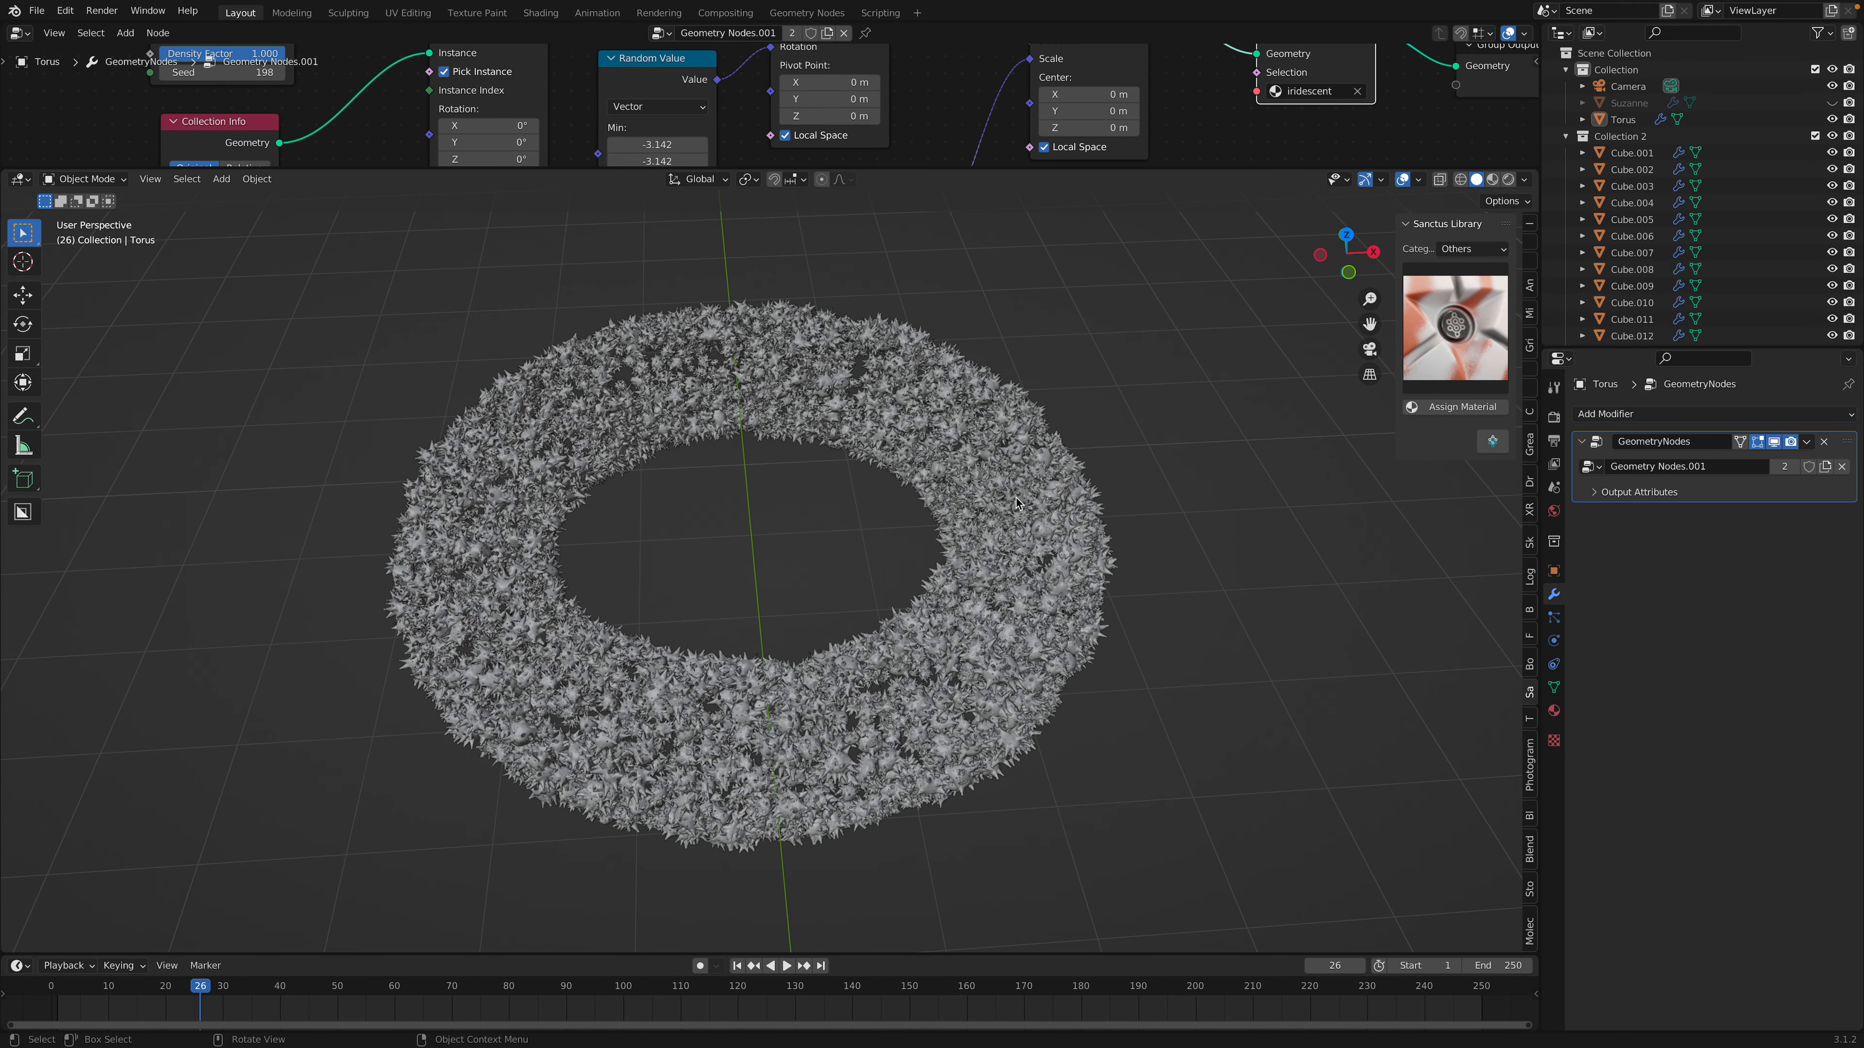
left_click(1508, 180)
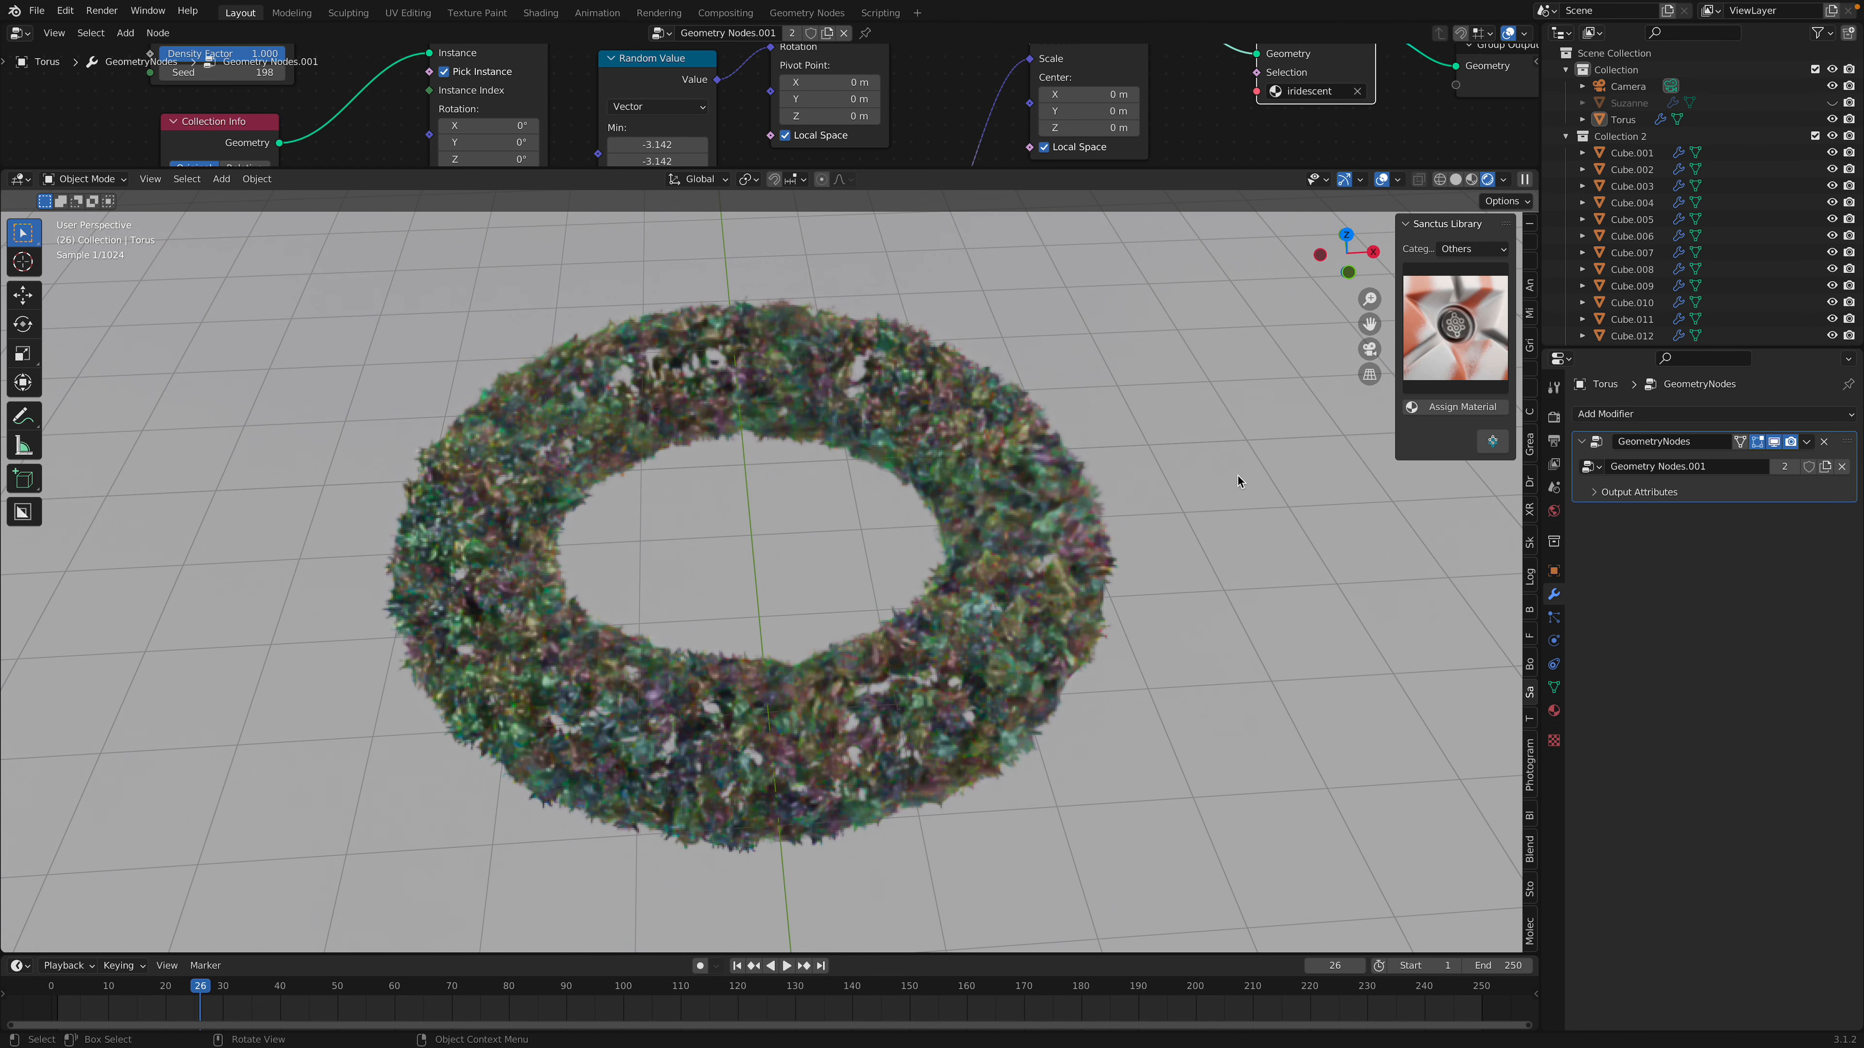
scroll(1143, 547, "up", 1)
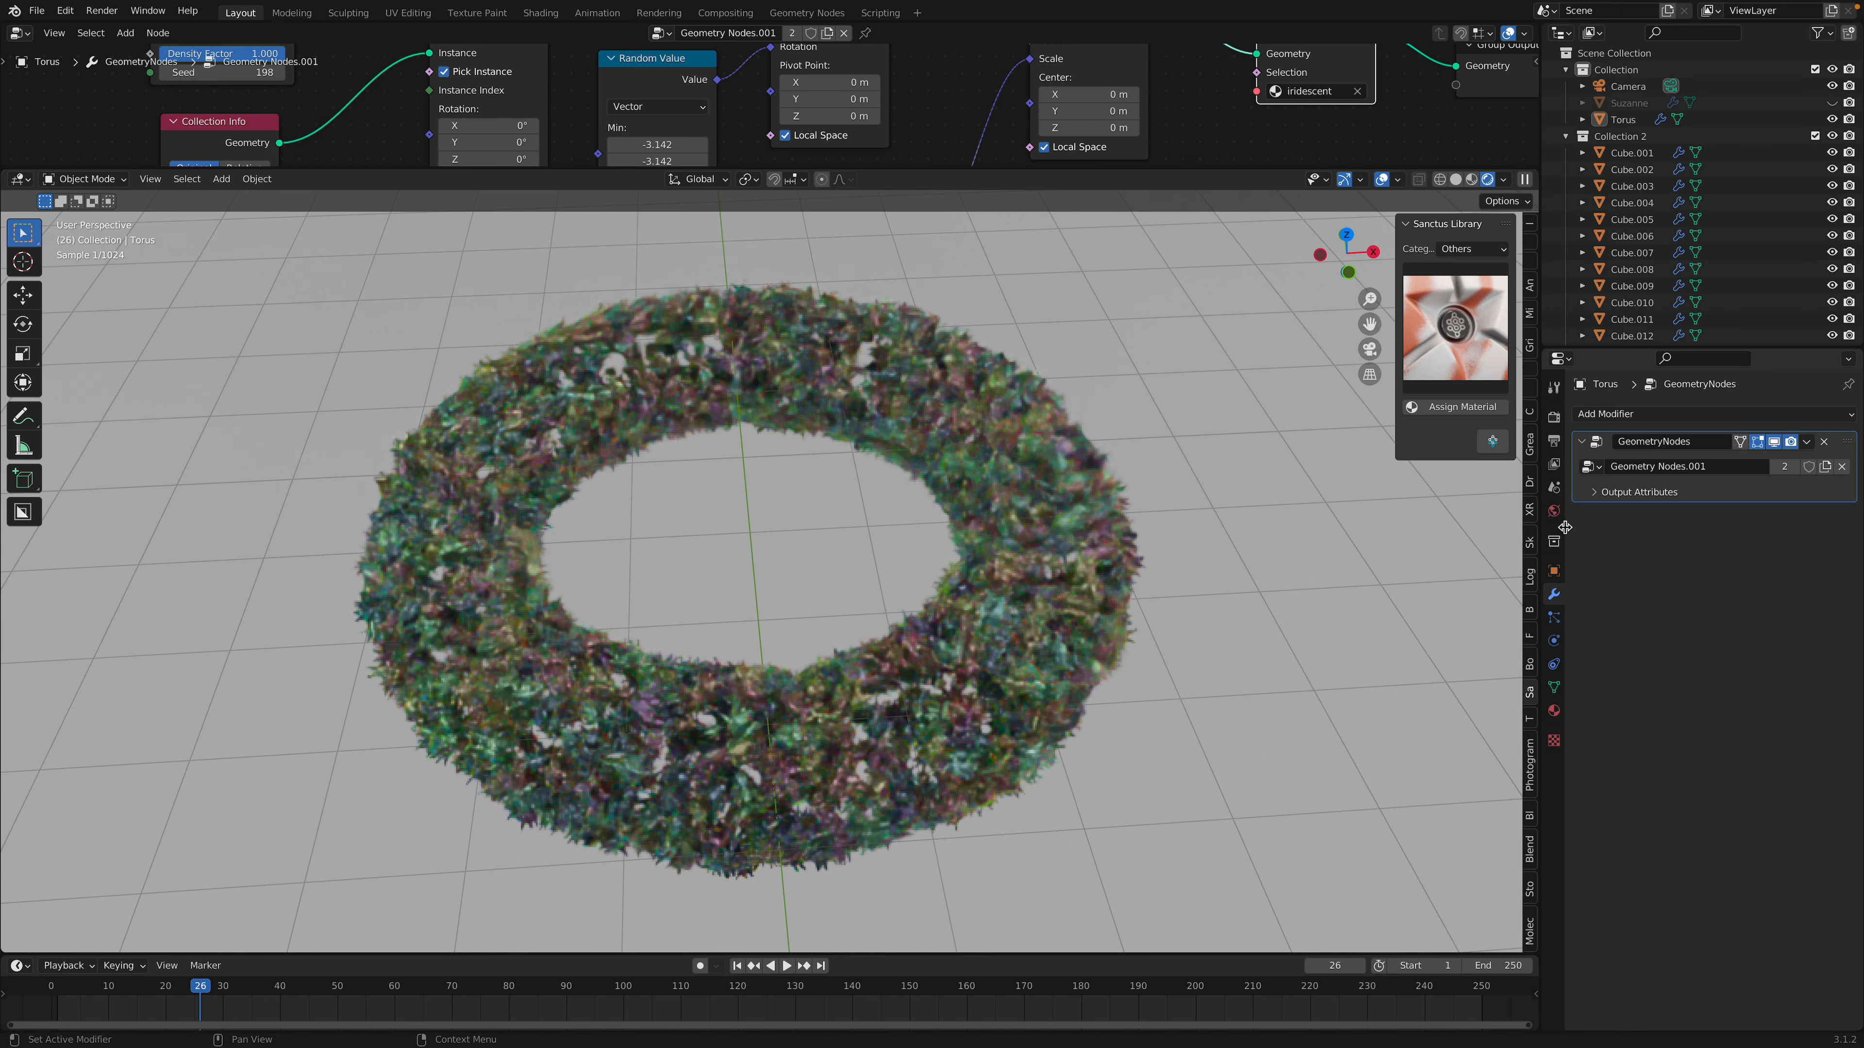
- Set the world background's color source to a Sky Texture and examine the torus and source shapes under it
left_click(1555, 513)
left_click(1593, 543)
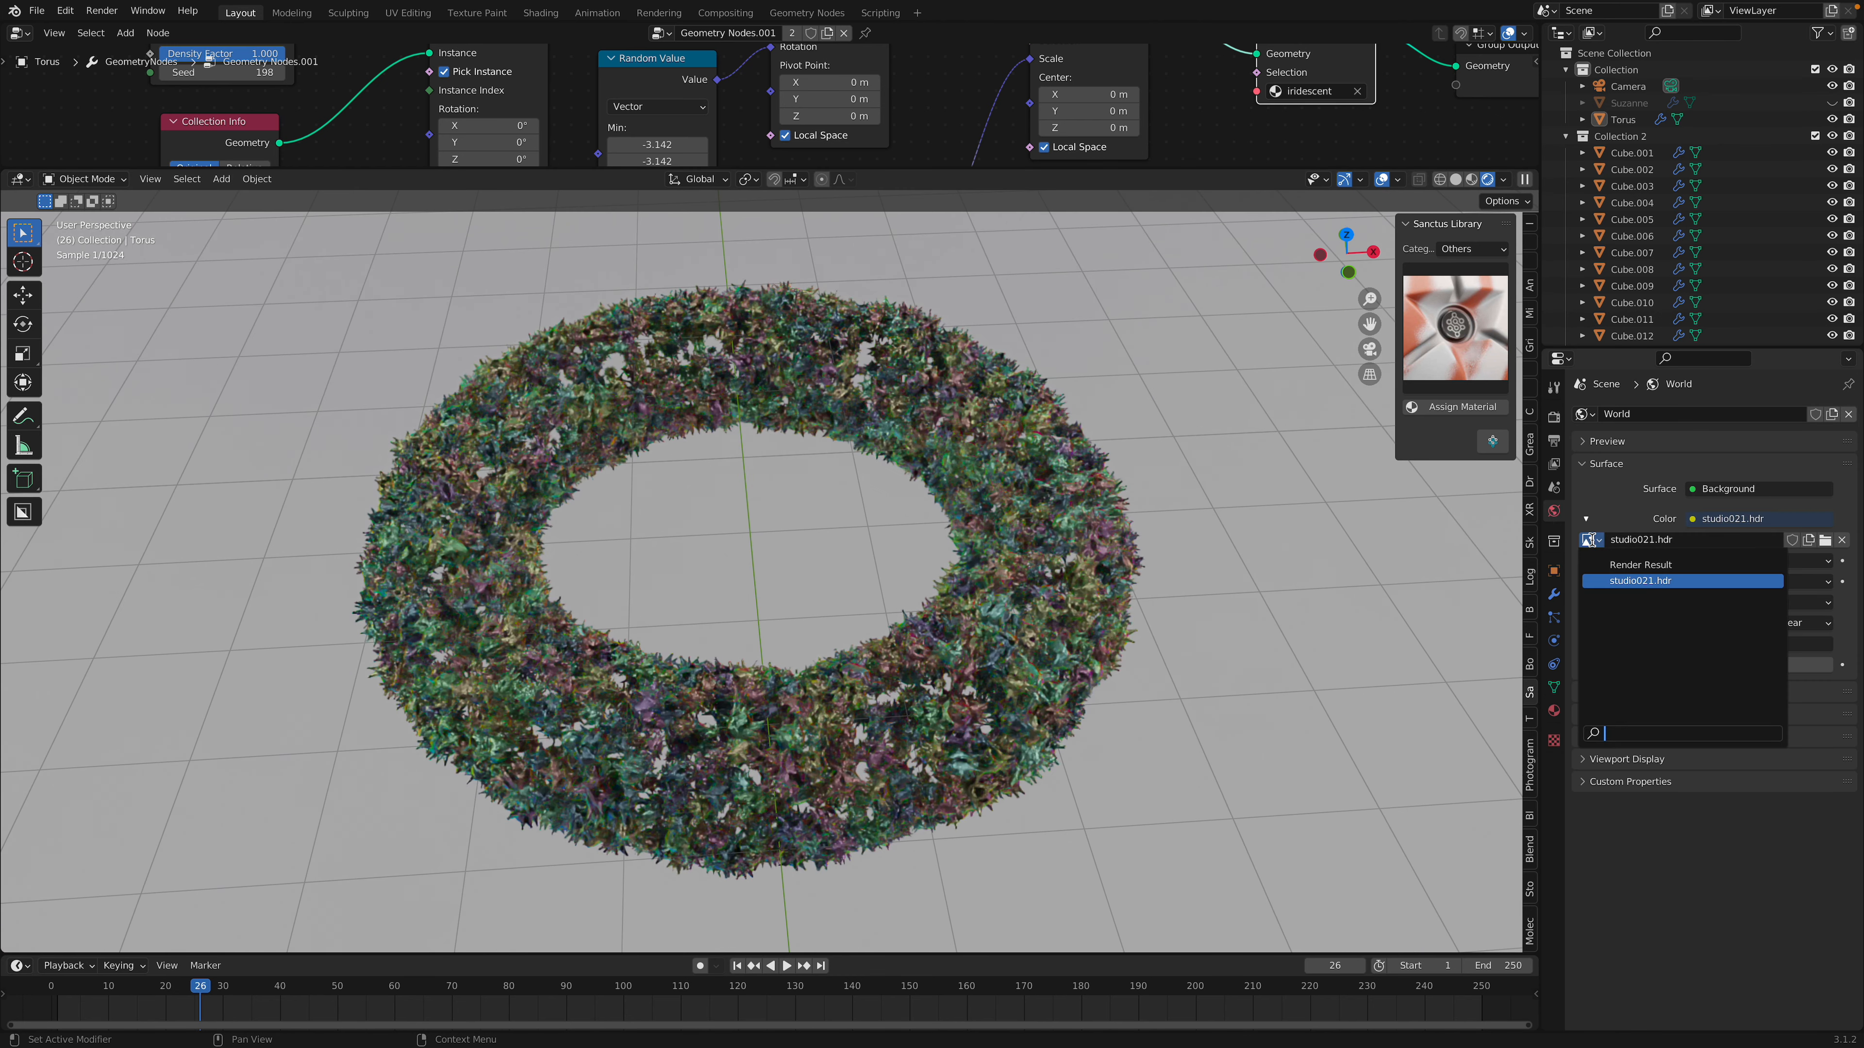
left_click(1689, 523)
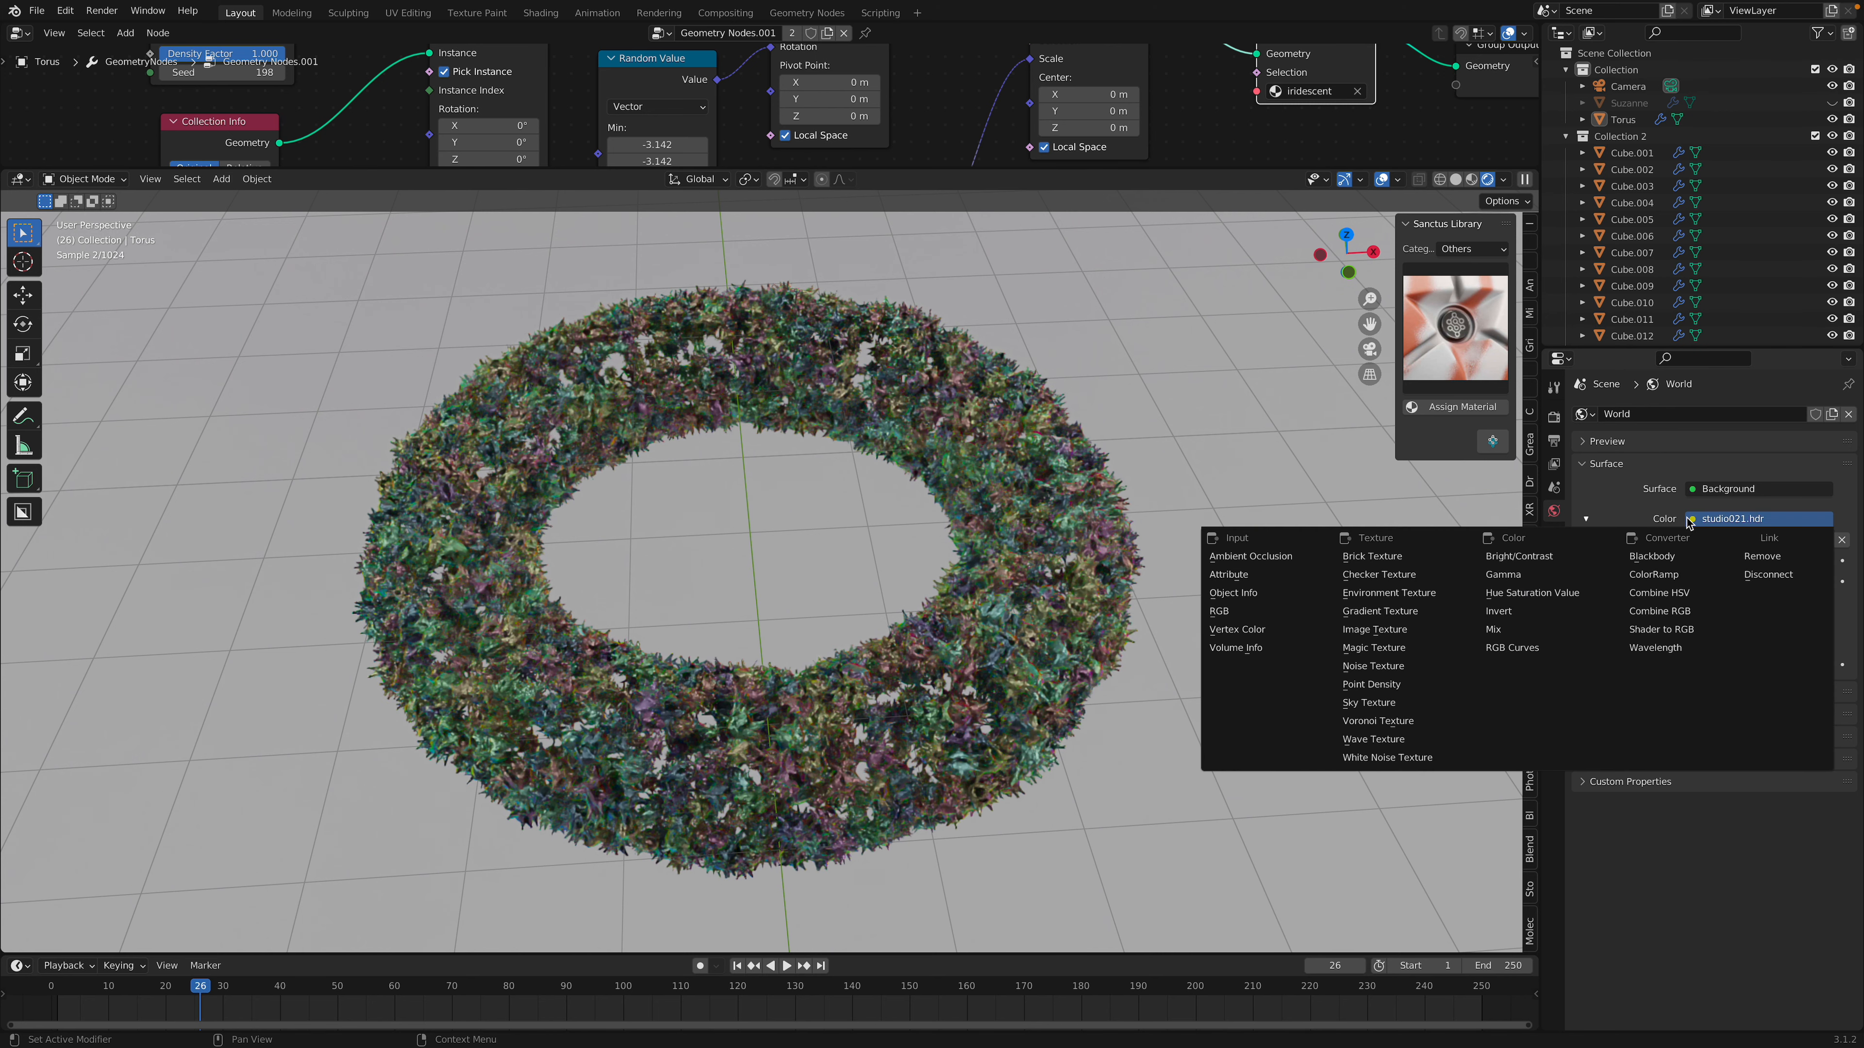
left_click(1407, 694)
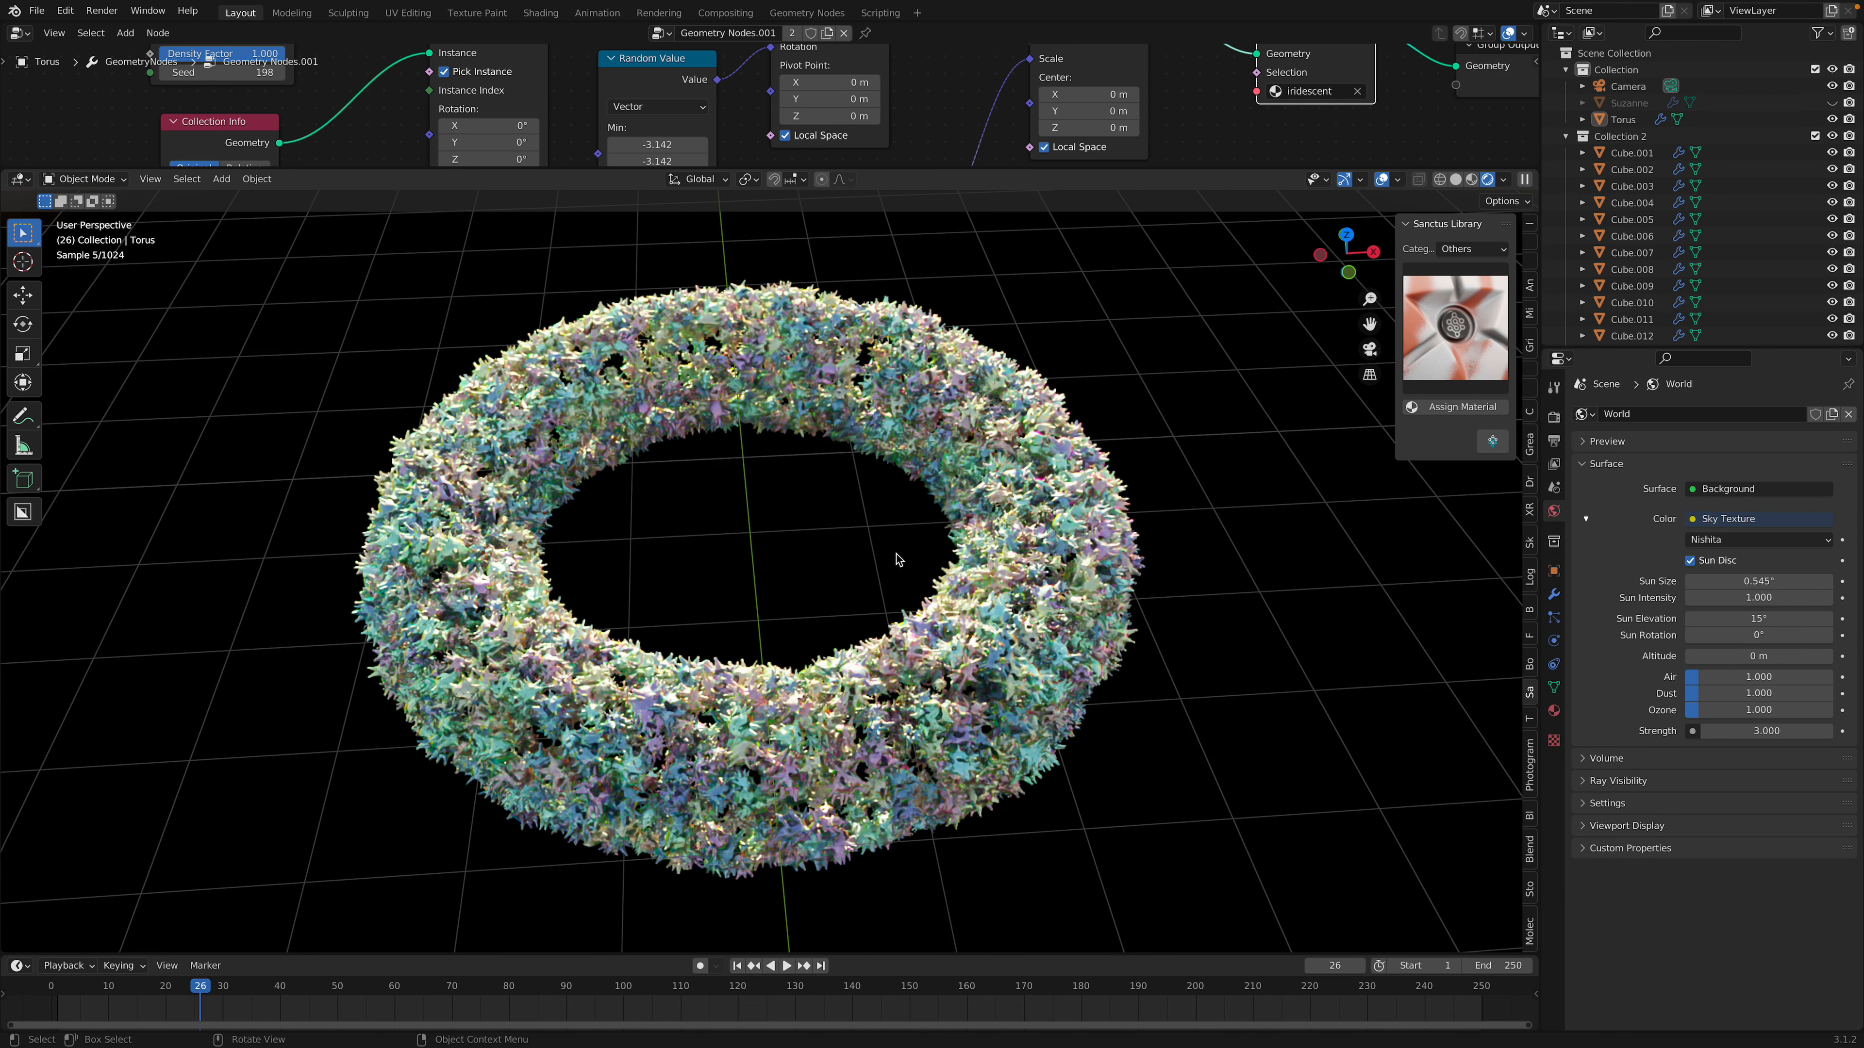
scroll(822, 588, "down", 6)
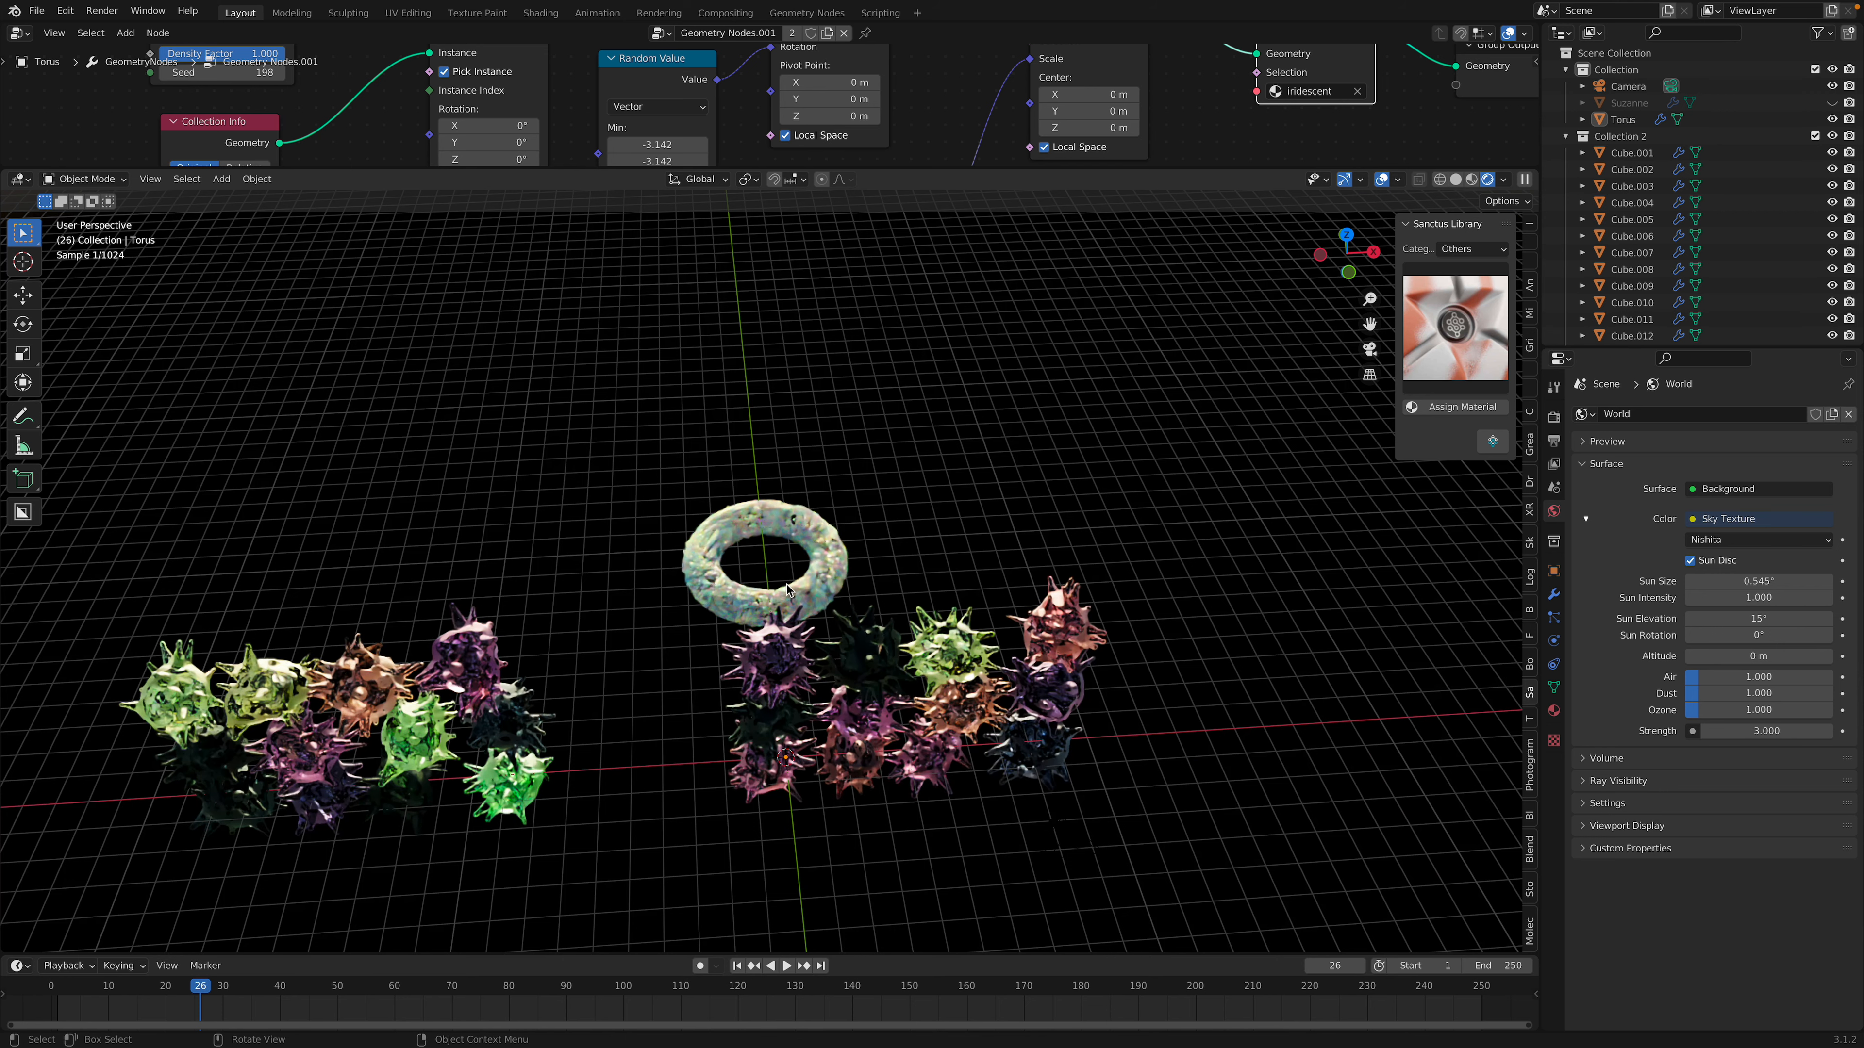
scroll(874, 674, "up", 6)
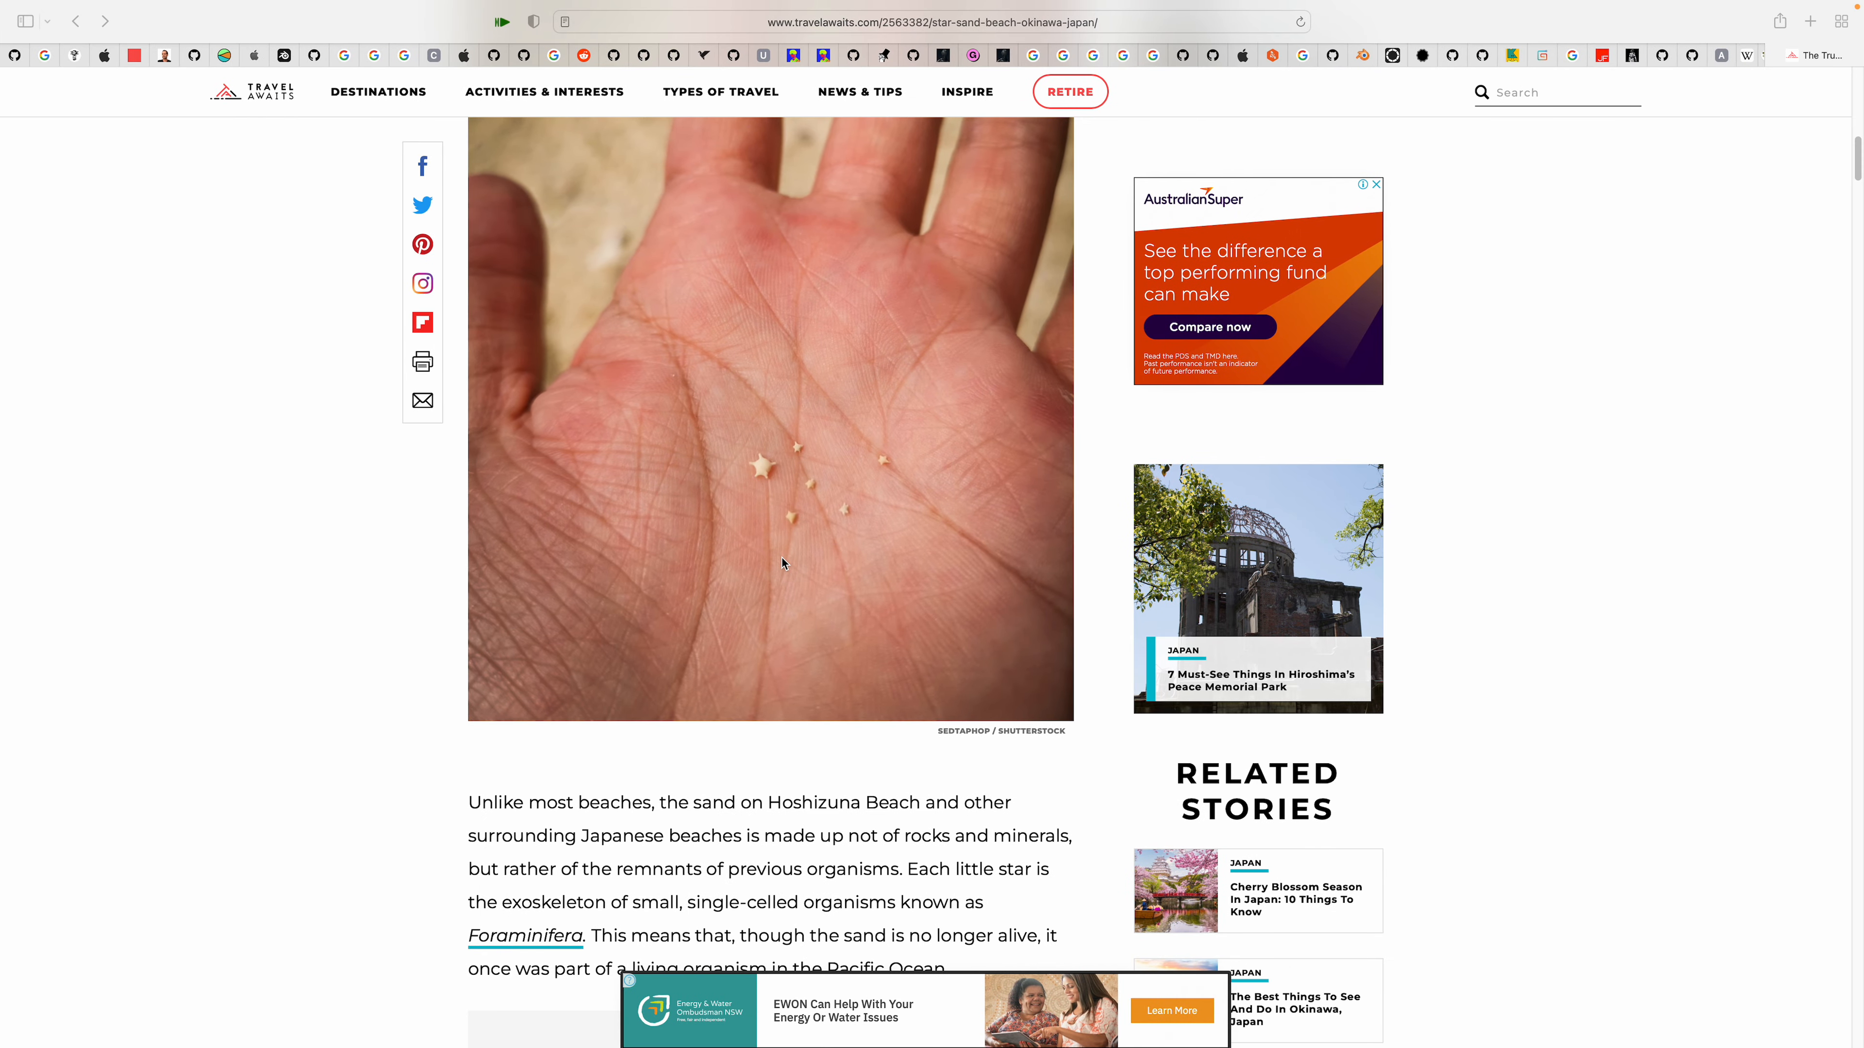
- Look at the star sand photos in the browser's Travel Awaits article and return to Blender
scroll(899, 499, "up", 10)
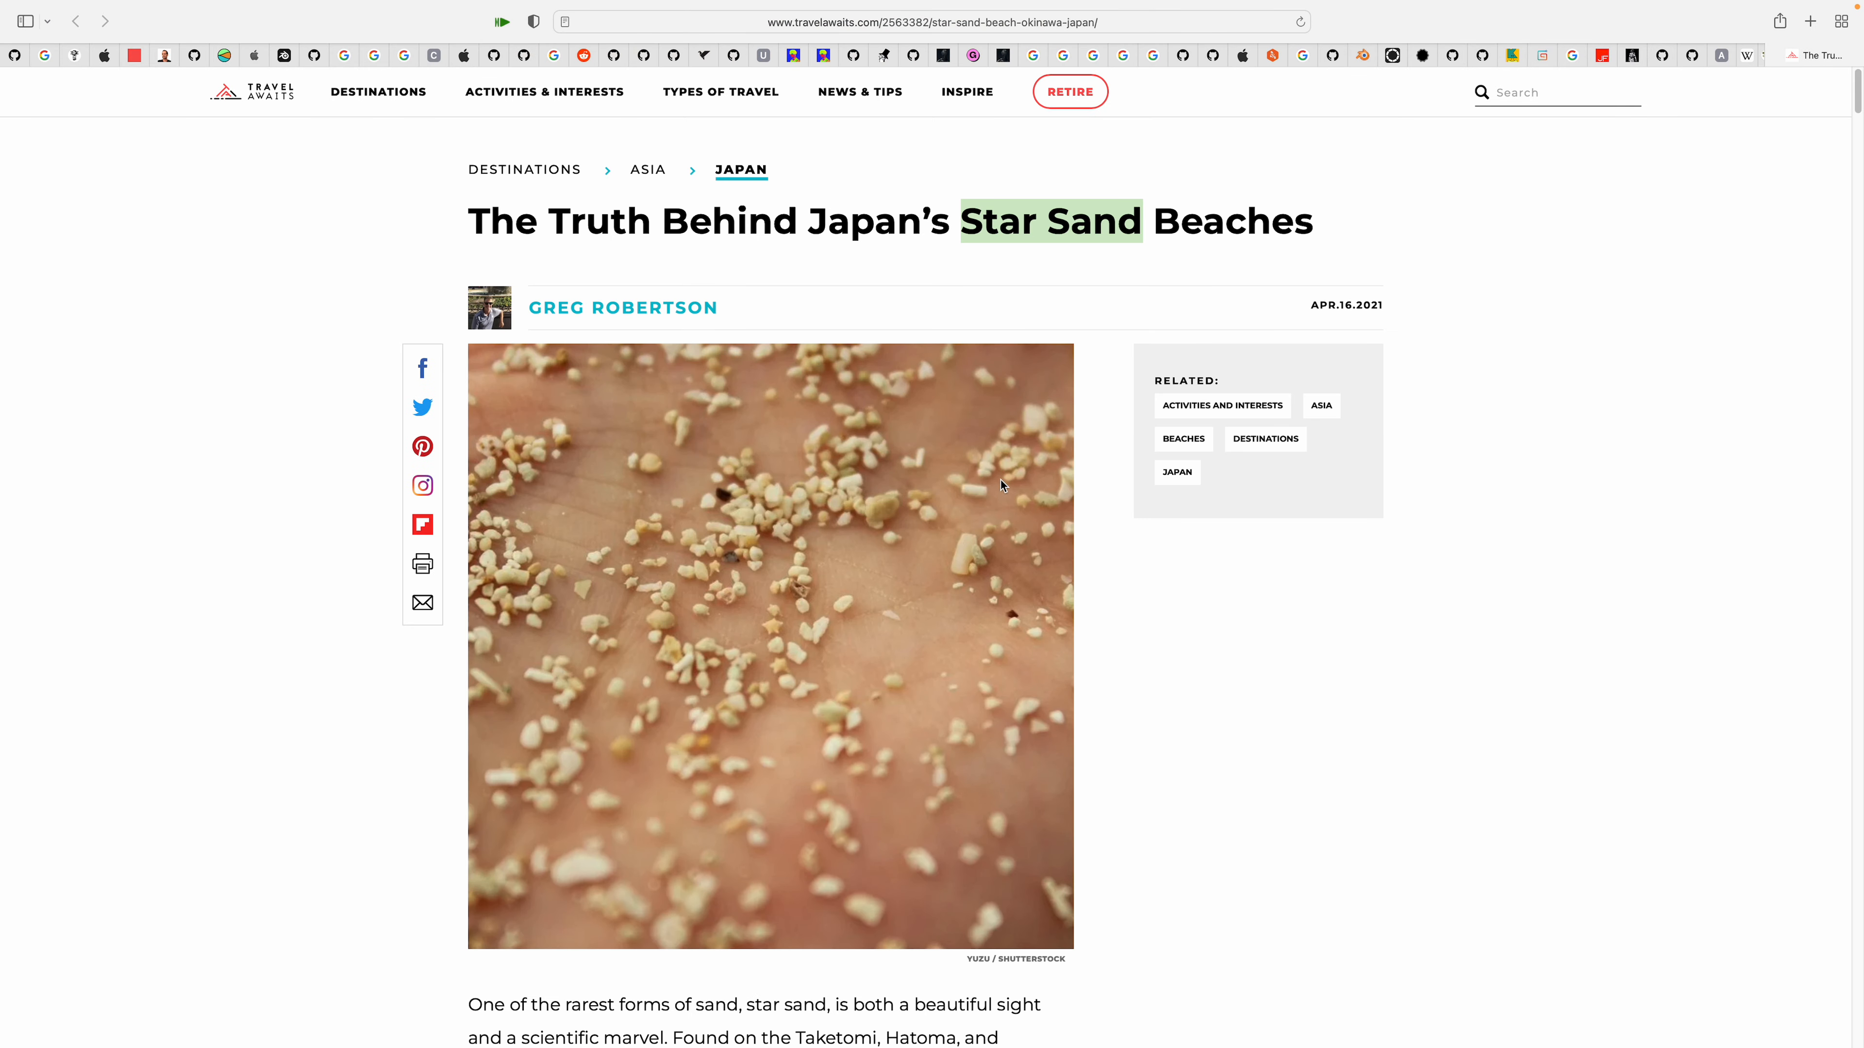
key("ctrl+Left")
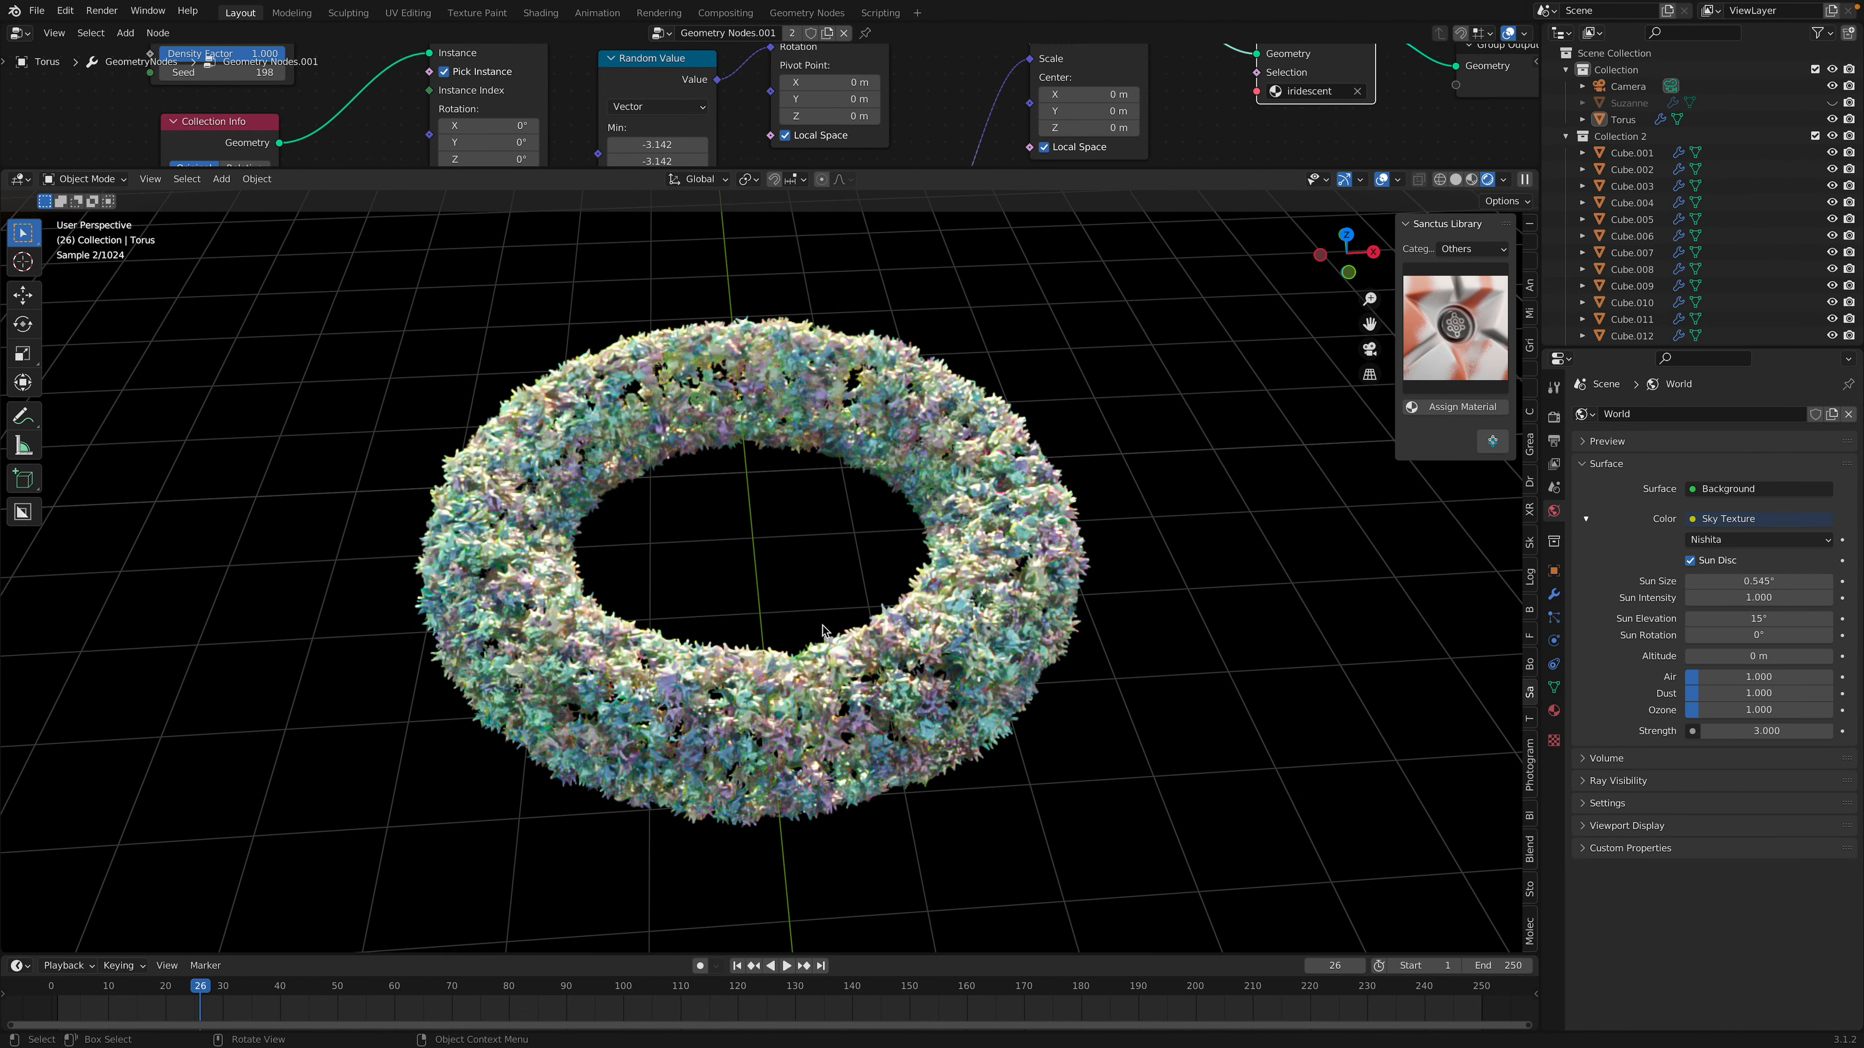
mouse_move(1353, 7)
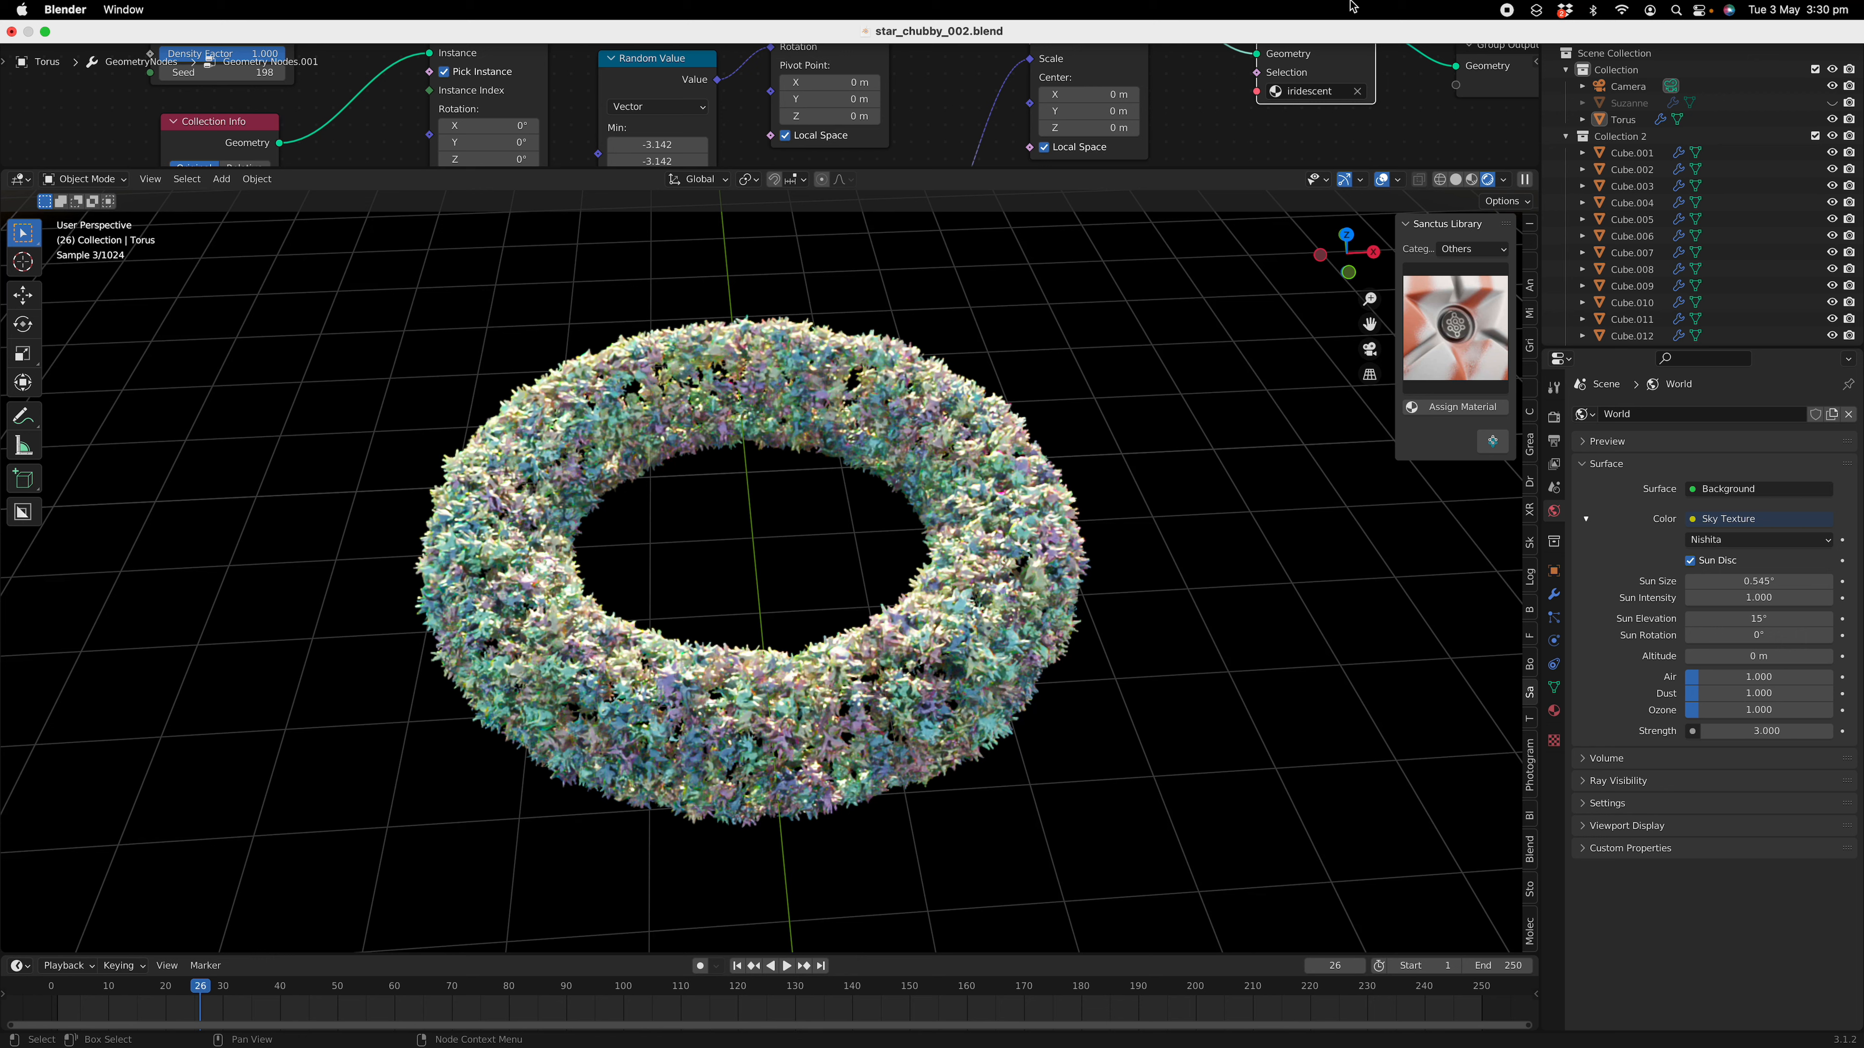